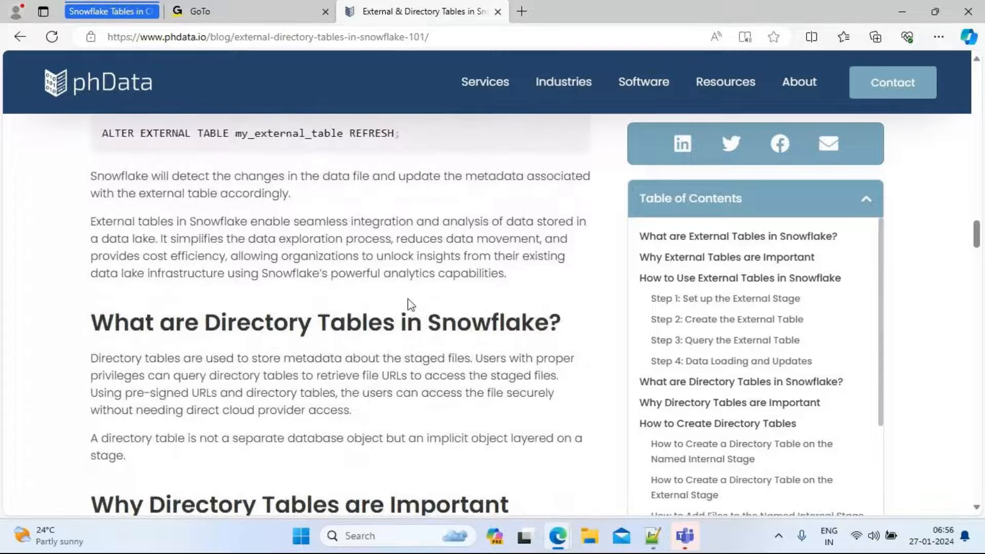
scroll(409, 299, "up", 1)
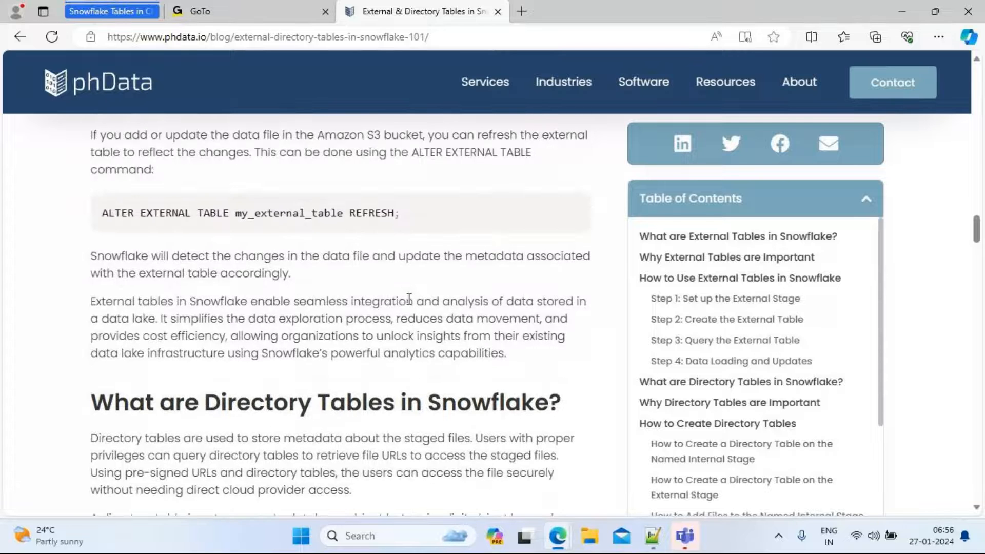
Read the article's sections on directory tables in Snowflake and how to create them
scroll(409, 299, "down", 3)
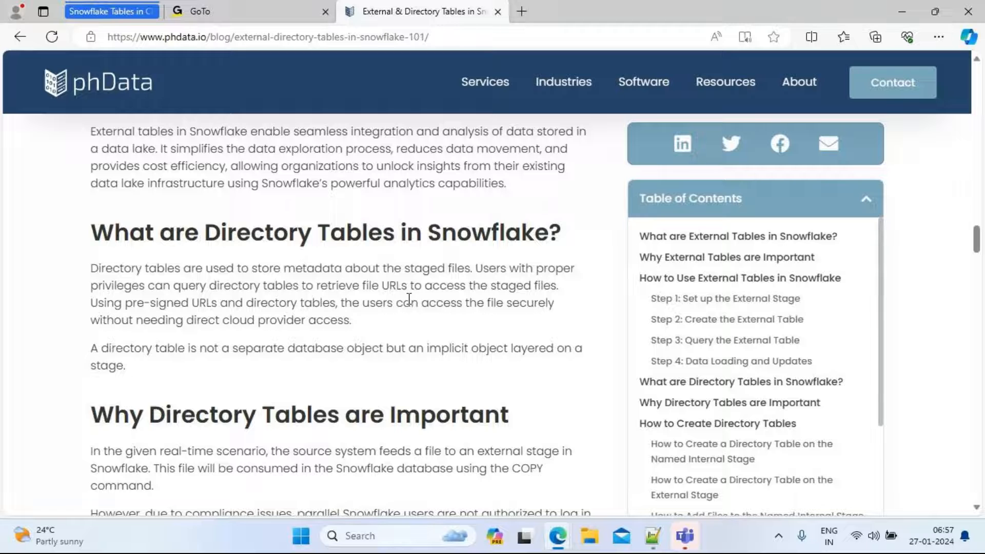
scroll(409, 299, "down", 4)
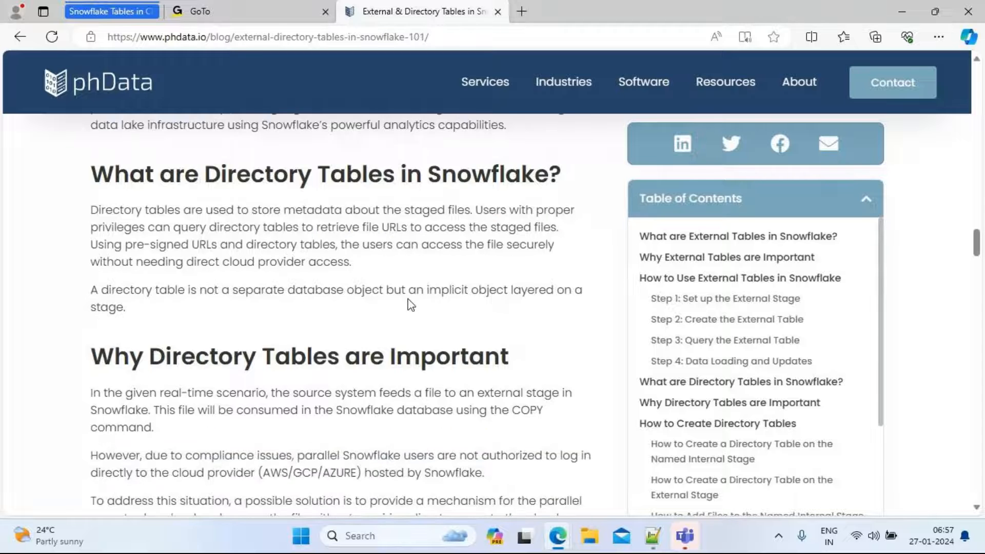
scroll(409, 299, "down", 2)
scroll(410, 302, "up", 2)
scroll(411, 304, "up", 1)
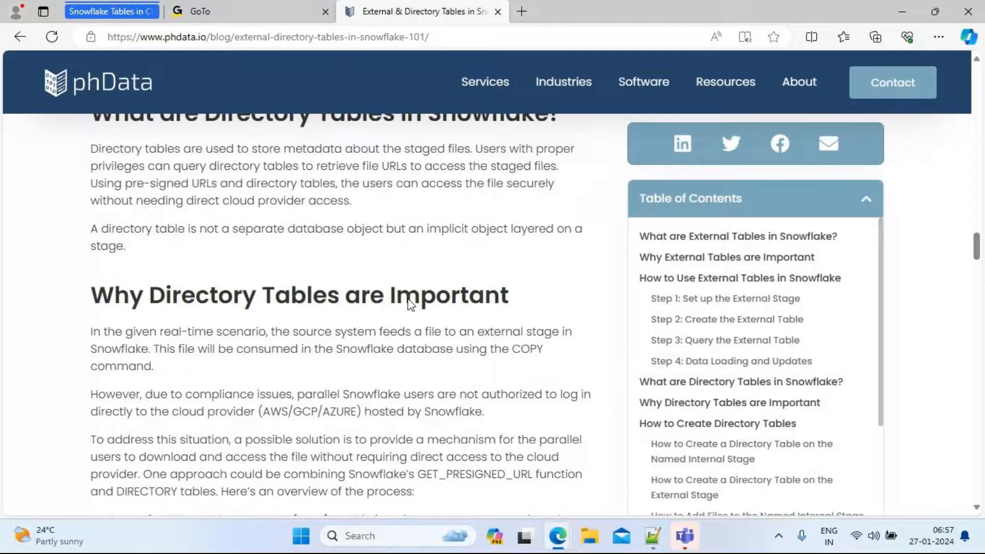
scroll(411, 304, "down", 7)
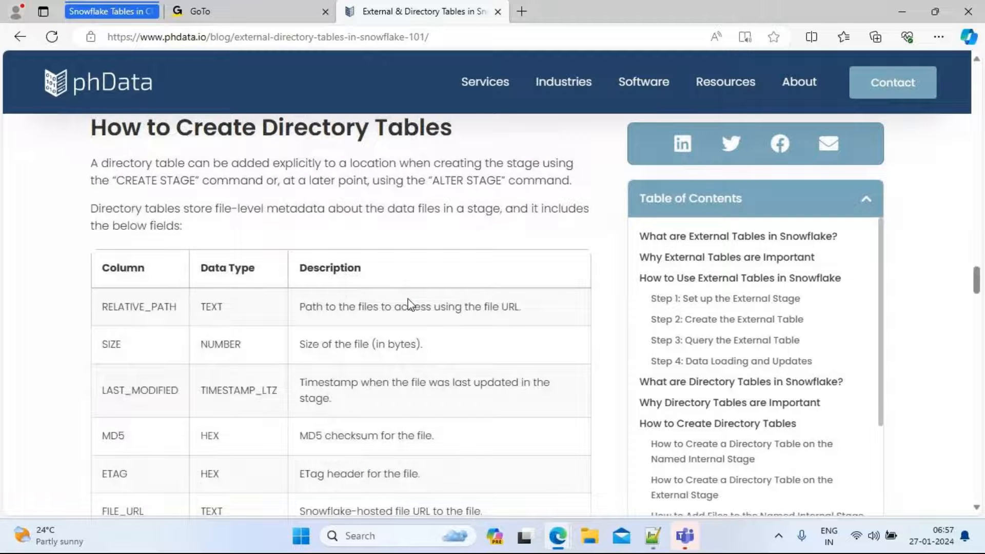
scroll(409, 303, "down", 1)
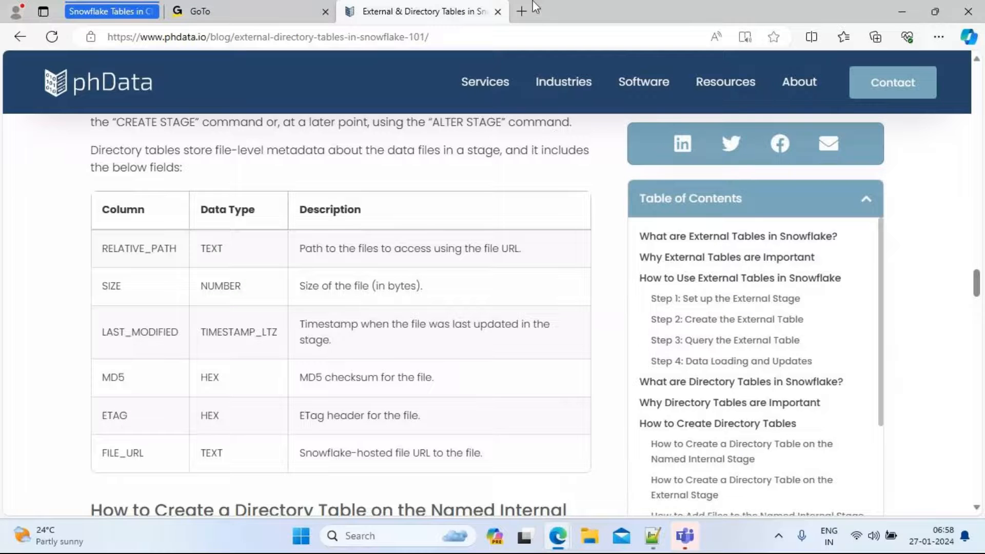
Open a new browser tab and go to the Snowflake sign-in page
left_click(524, 11)
type("snowflake")
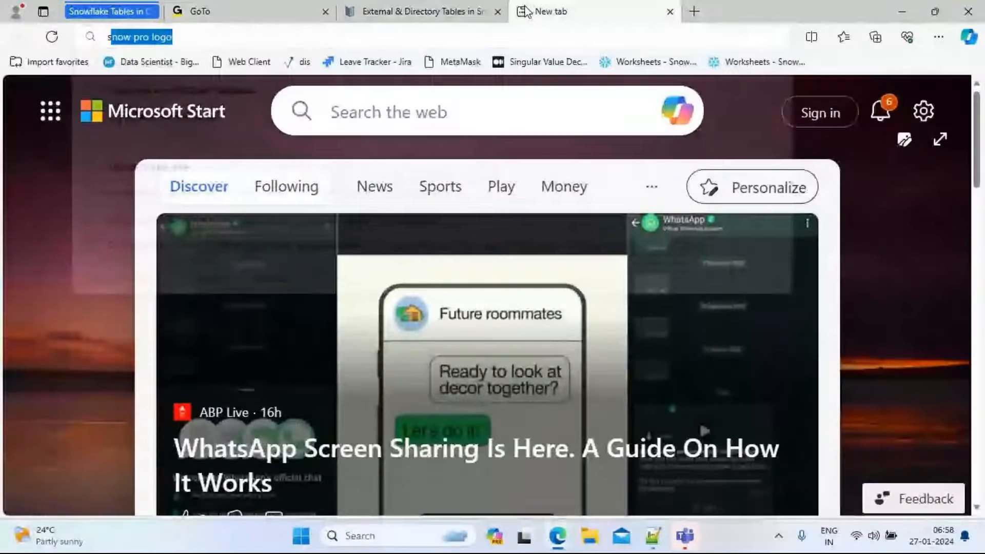
key("Return")
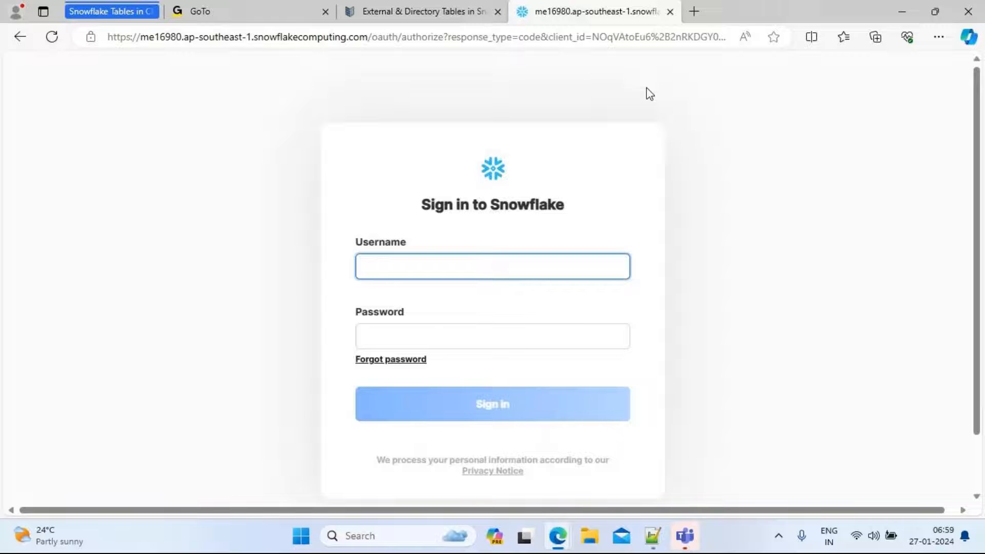
Sign in to Snowflake with the account username and password
type("cloudfire84211")
key("Tab")
type("**********")
key("Return")
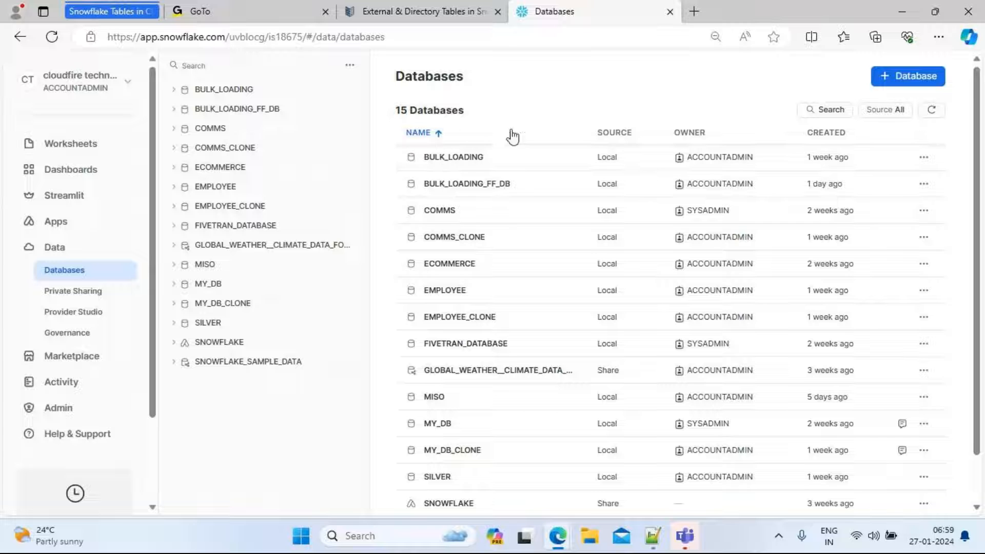
Create a new database named ETL_LOAD_DB
left_click(918, 78)
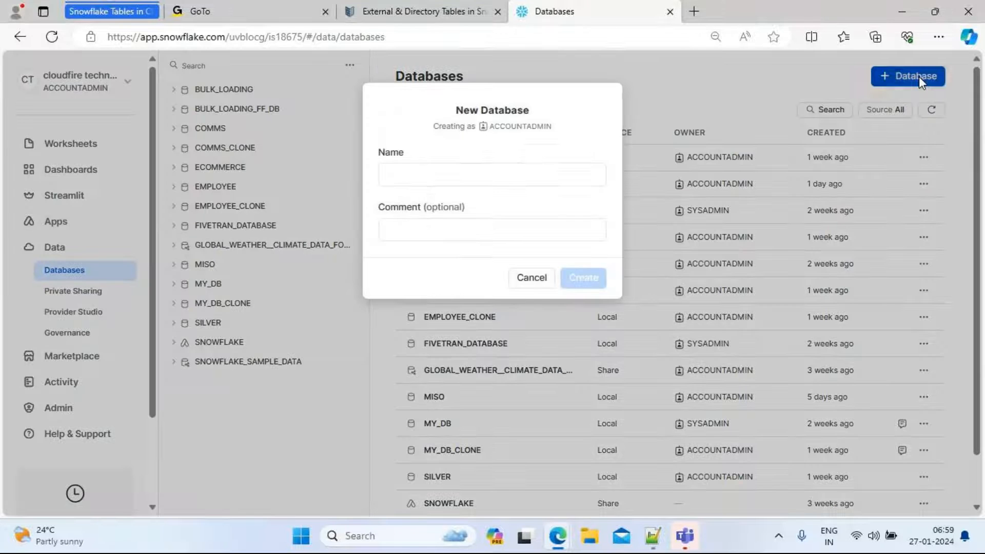
left_click(409, 171)
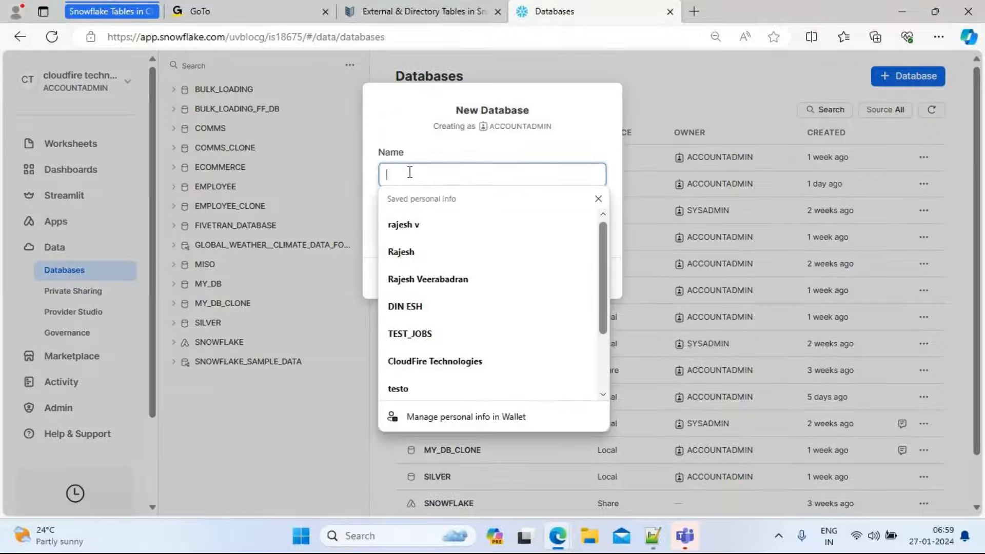
type("DIR")
key("BackSpace")
key("BackSpace")
key("BackSpace")
type("ETL")
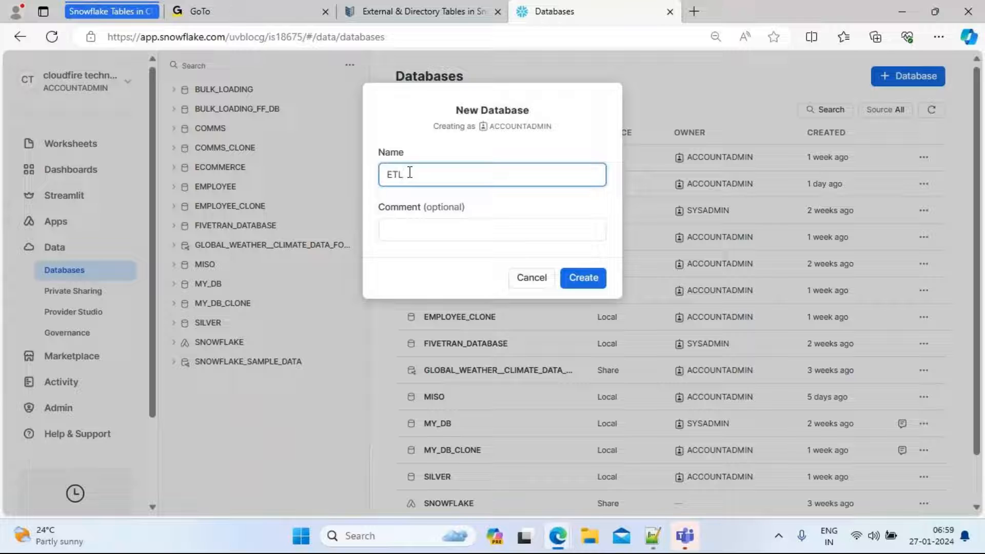
type("_LOAD")
type("_DB")
left_click(583, 277)
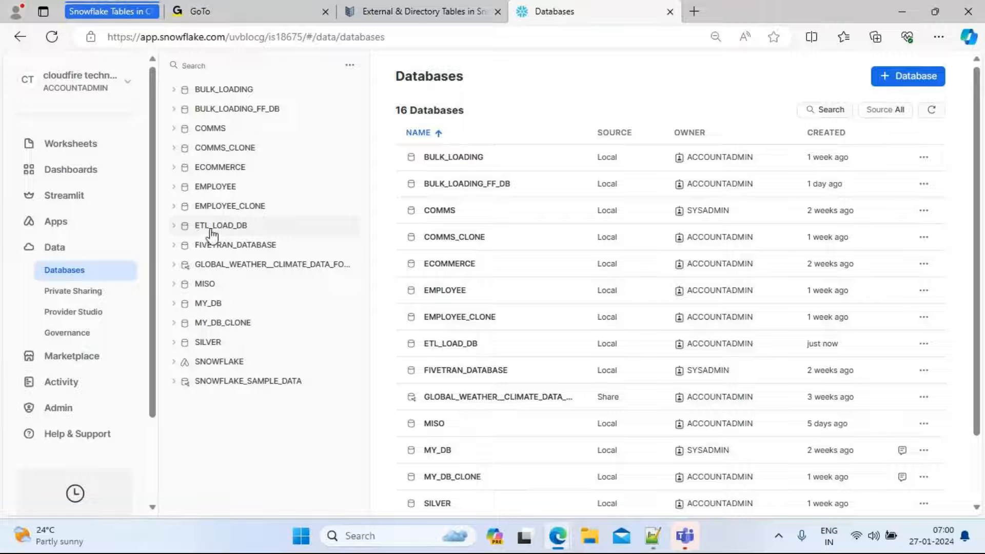
Expand ETL_LOAD_DB and its PUBLIC schema in the object tree, and open the database's details page
left_click(174, 227)
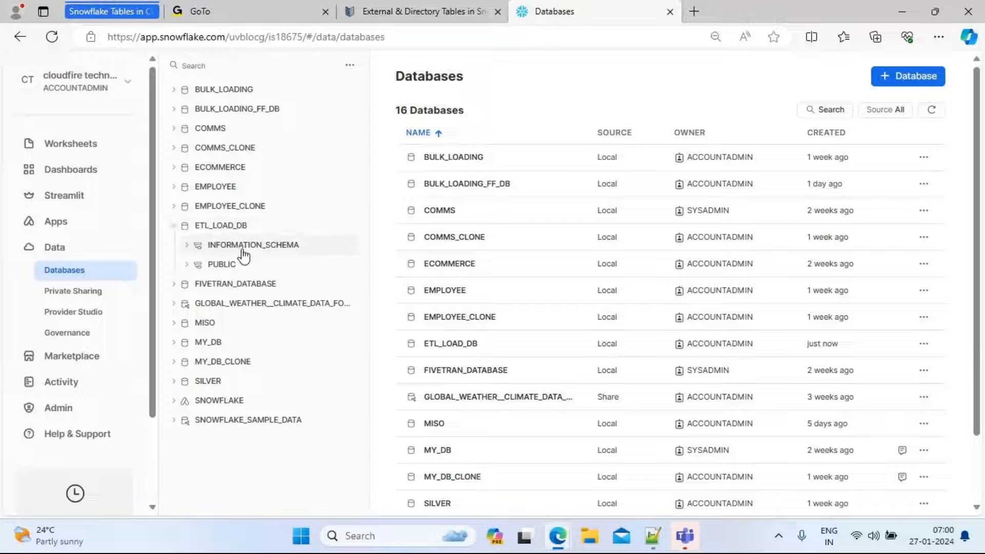
left_click(187, 265)
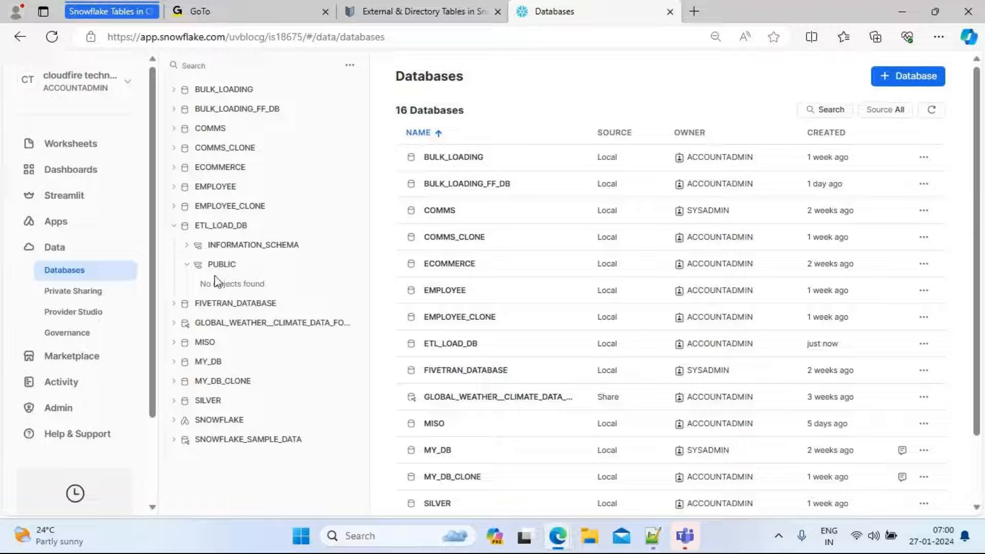
left_click(186, 263)
scroll(984, 311, "down", 1)
mouse_move(984, 311)
left_mouse_down()
mouse_move(983, 339)
mouse_move(984, 316)
left_mouse_up()
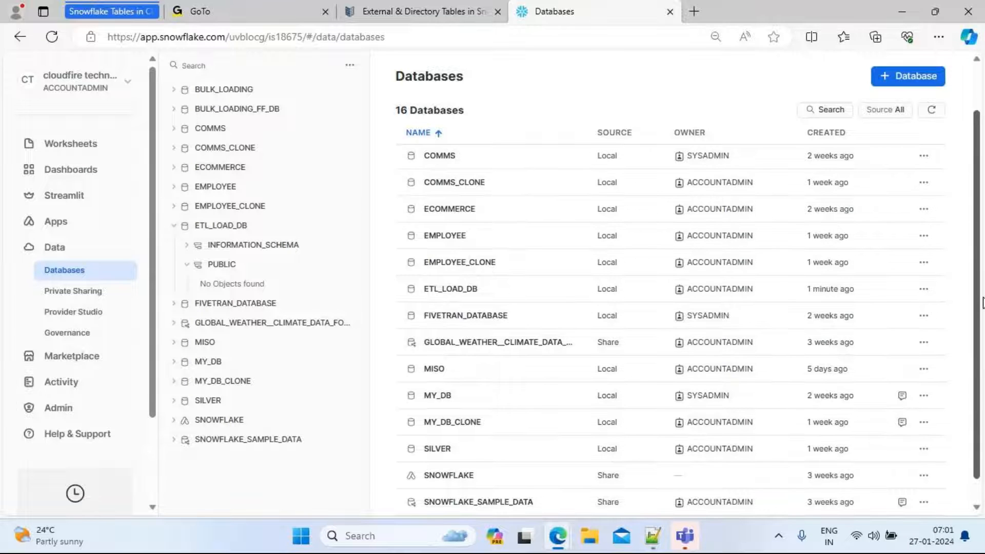
left_click(451, 289)
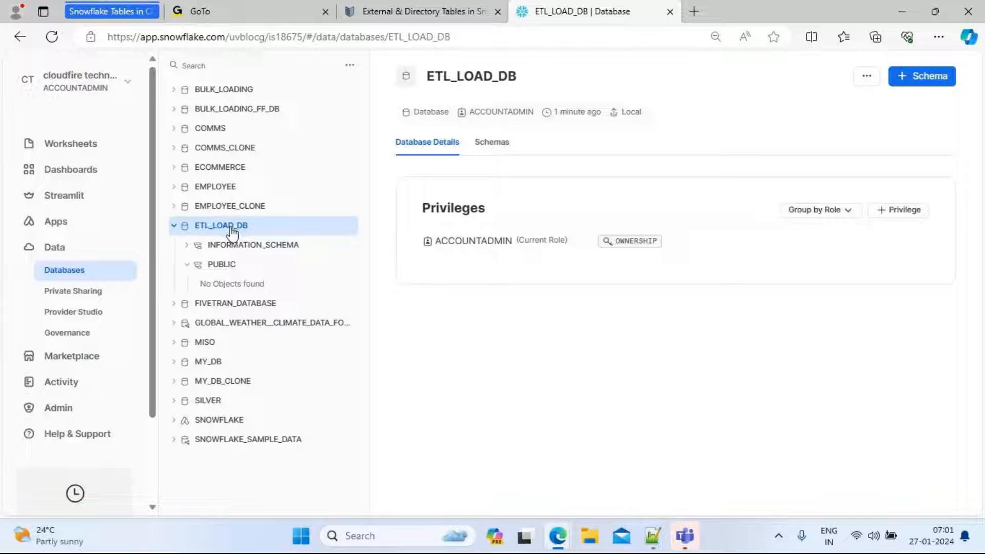
Create a new schema named TCPS_100 in ETL_LOAD_DB
left_click(921, 80)
left_click(424, 174)
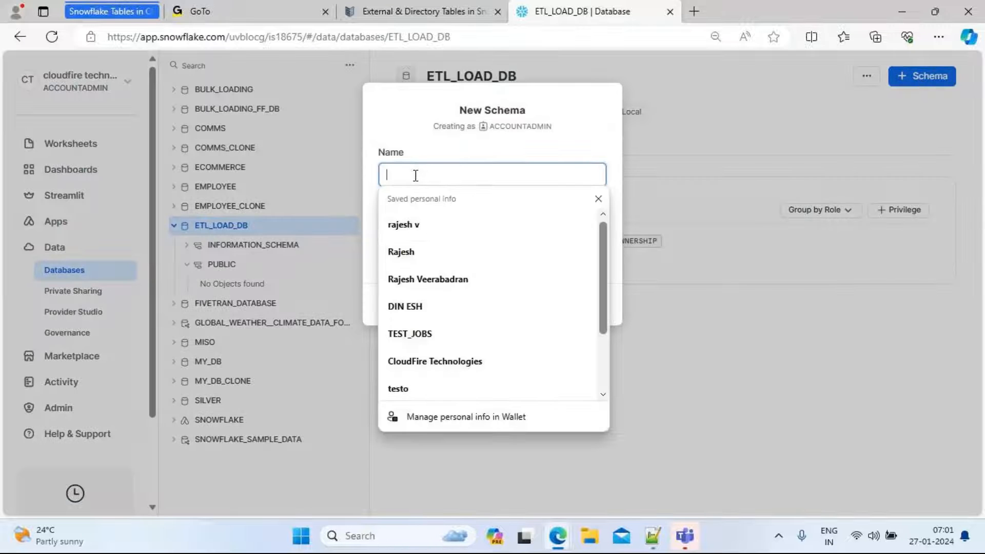
type("TCPS")
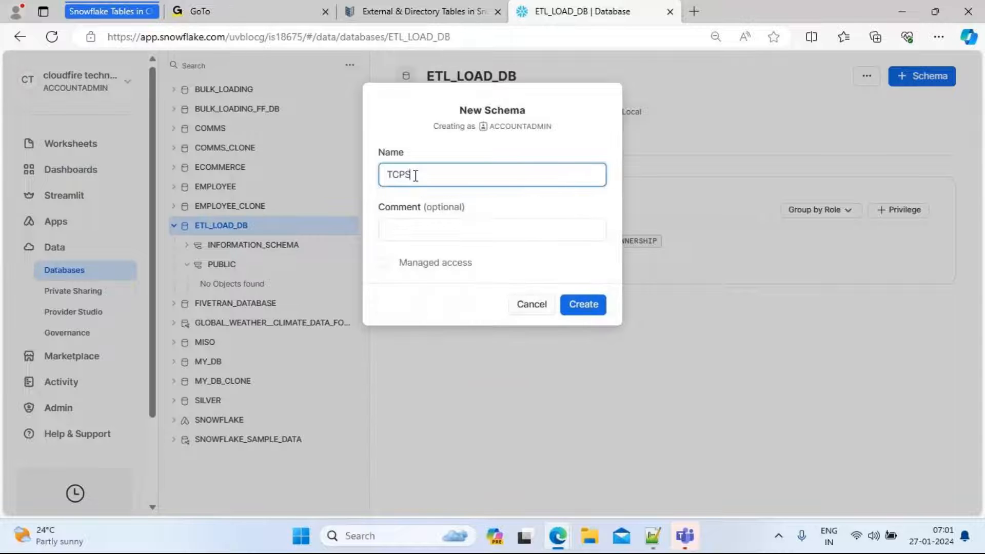
type("_100")
left_click(591, 314)
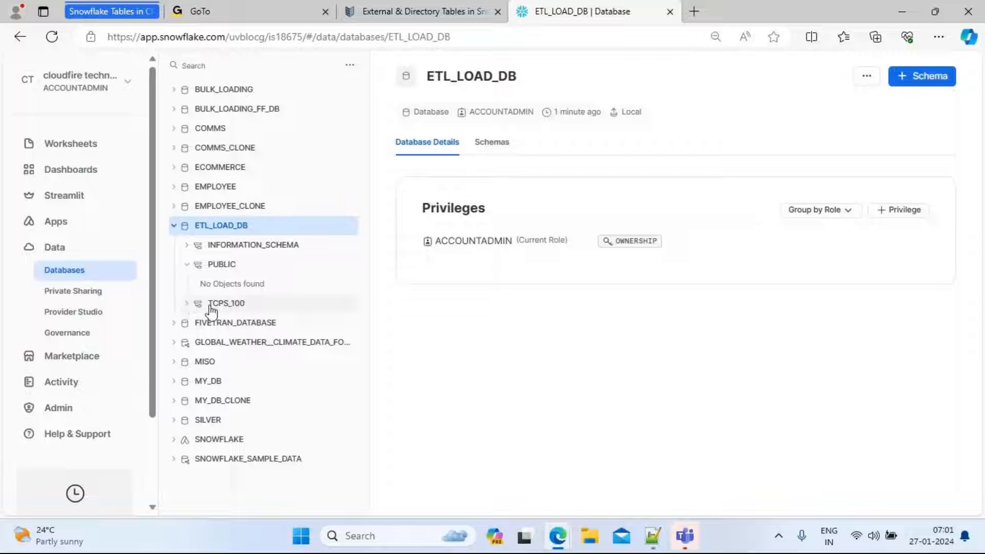
Browse between the TCPS_100 schema page and the database's schema list
left_click(189, 306)
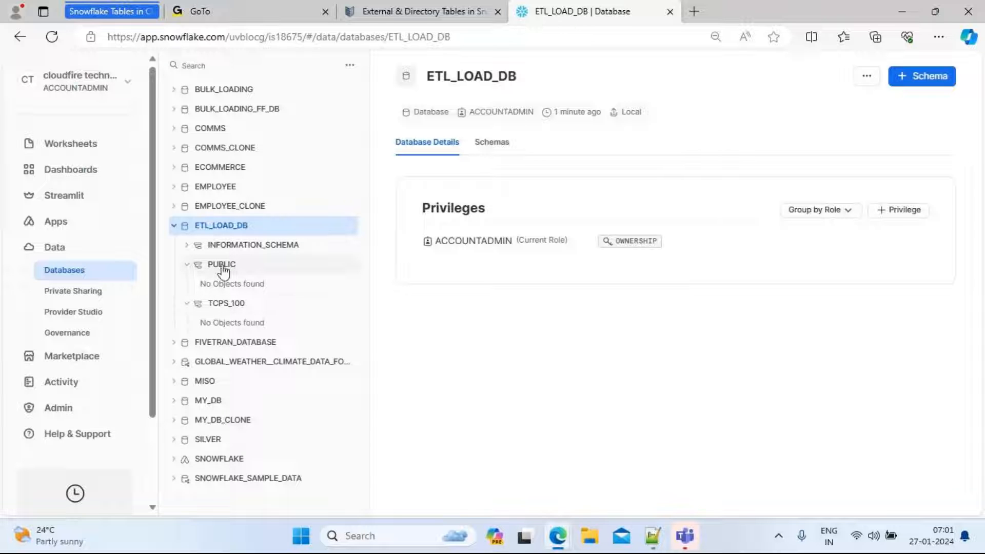
left_click(226, 307)
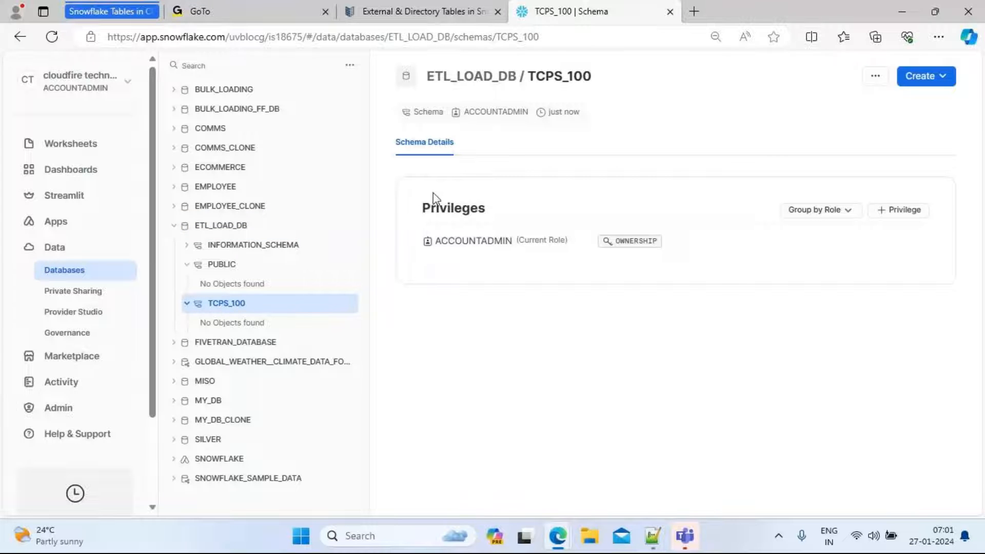
left_click(487, 81)
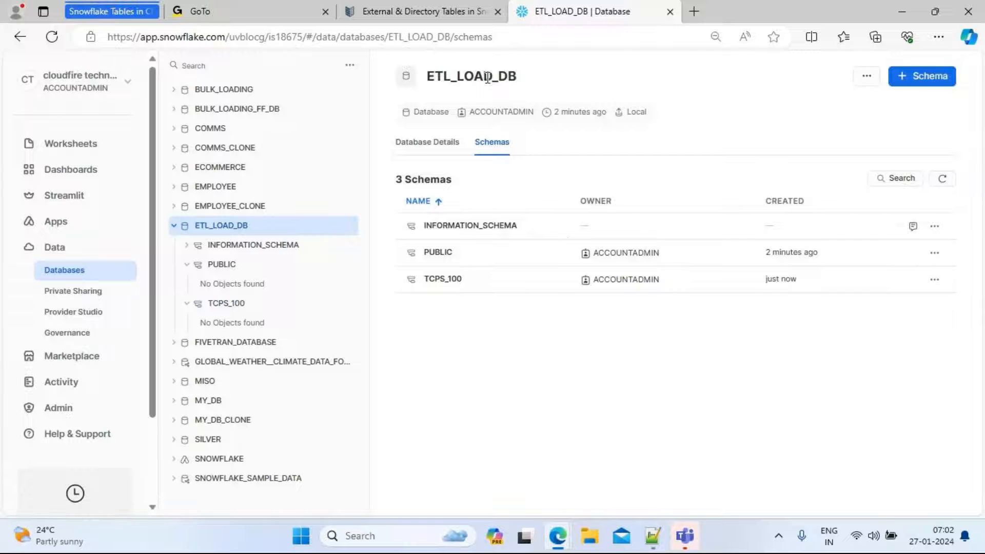
left_click(446, 281)
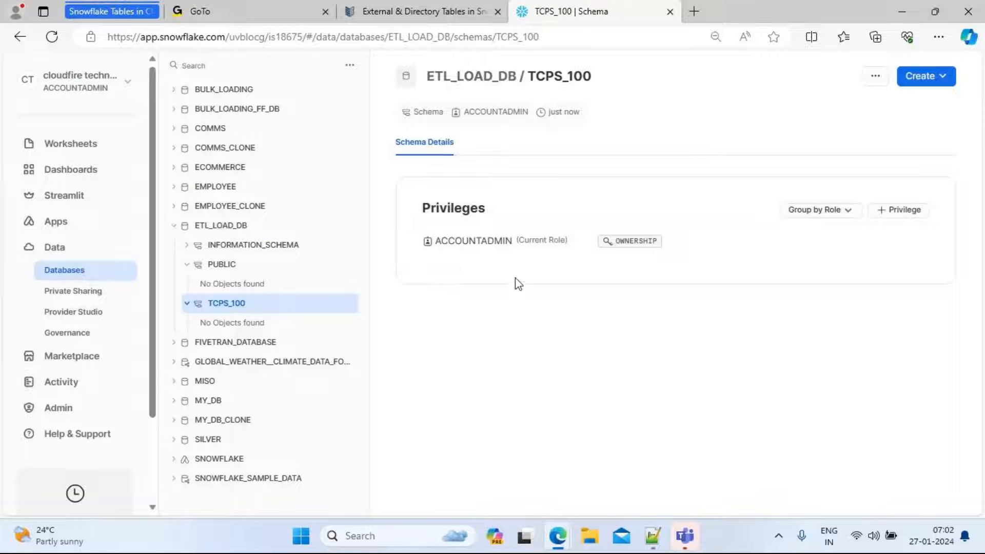
left_click(485, 78)
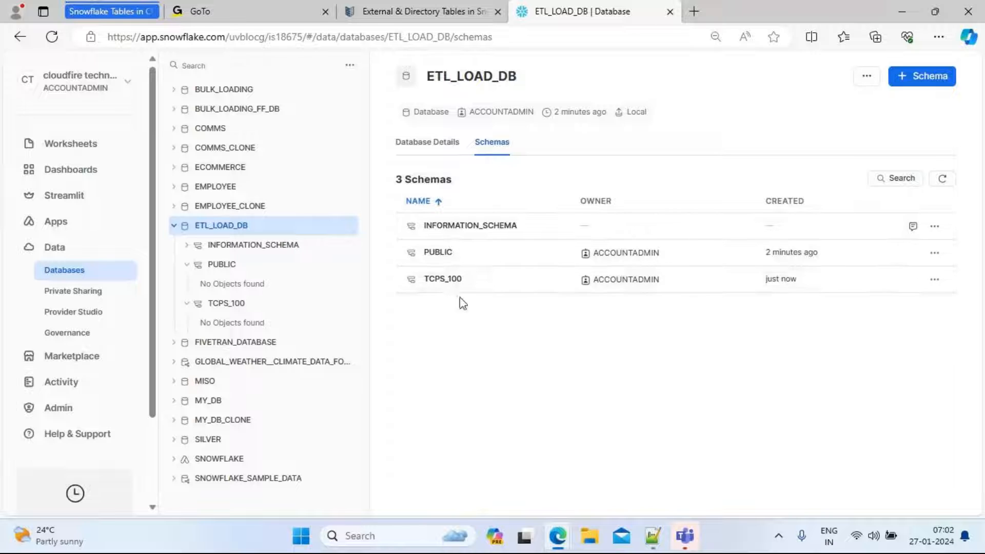
left_click(451, 286)
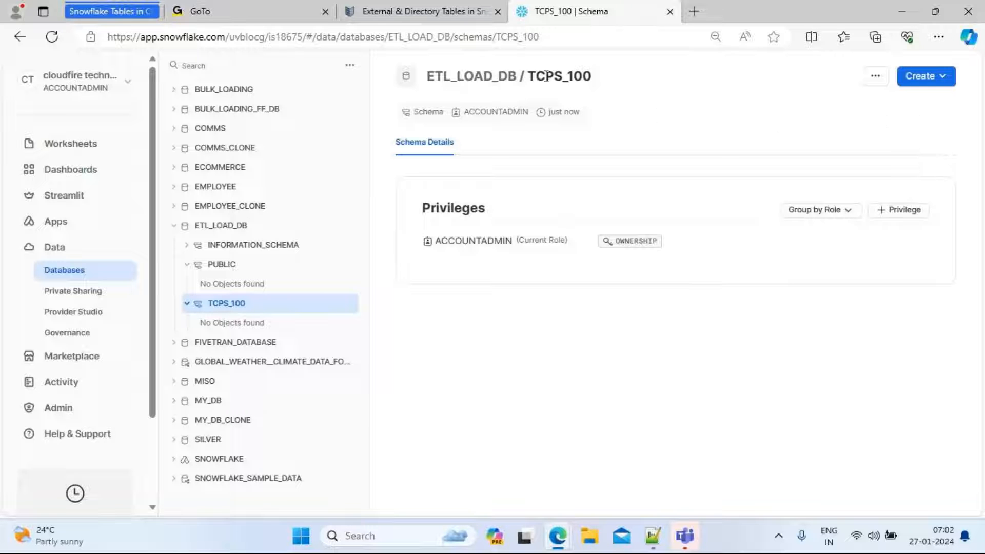
Start creating a standard table in the TCPS_100 schema
left_click(943, 84)
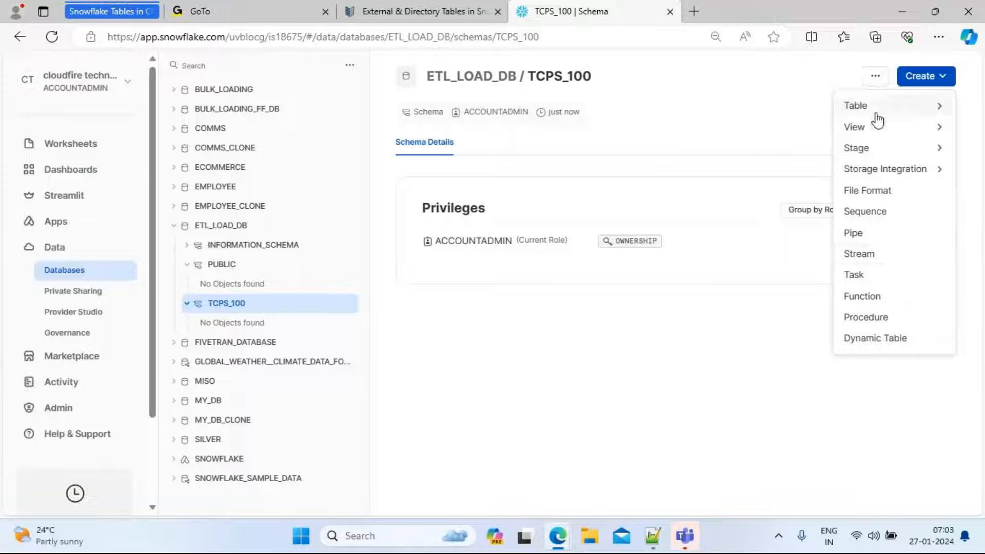
mouse_move(875, 114)
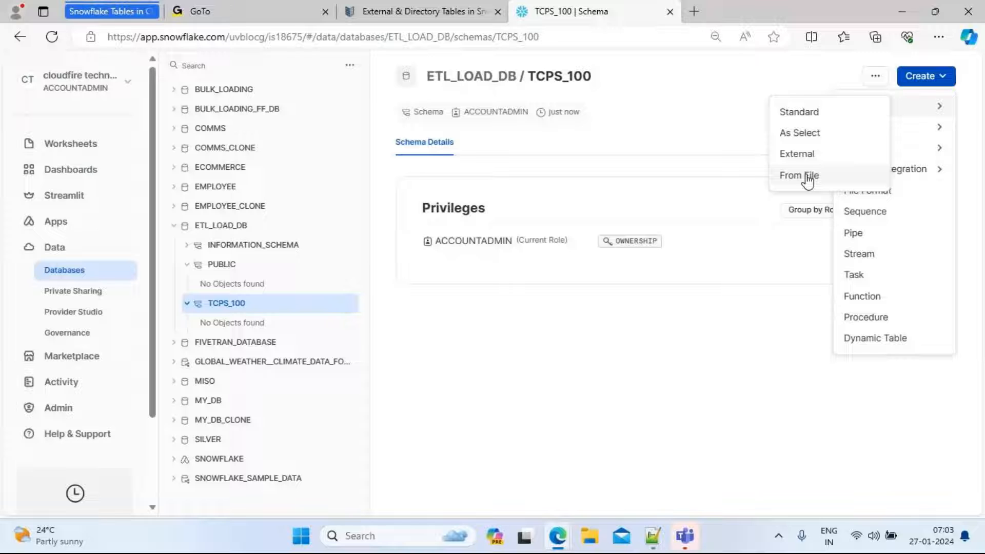
left_click(808, 122)
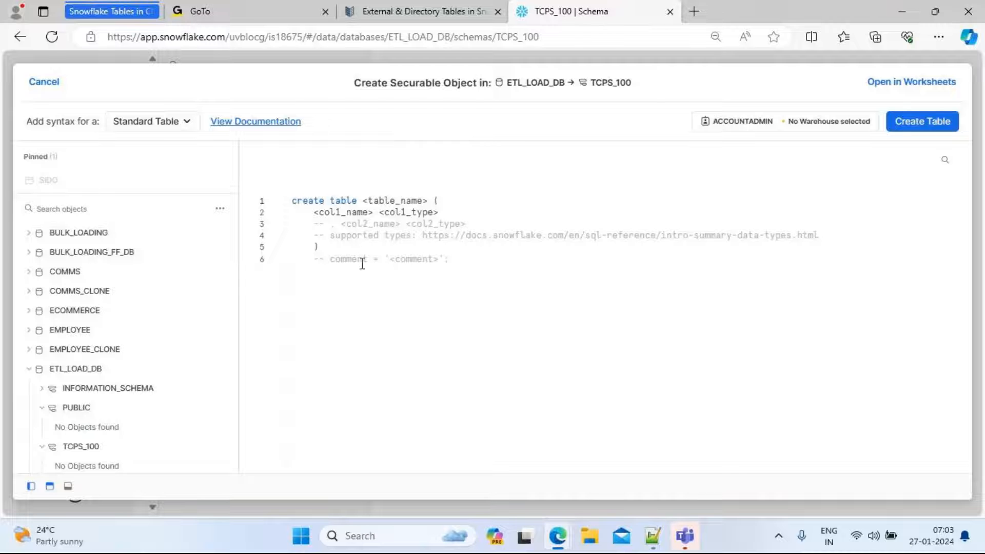
Clear the table template in the editor and paste clipboard text in its place
left_click_drag(355, 255, 252, 194)
key("BackSpace")
key("ctrl+a")
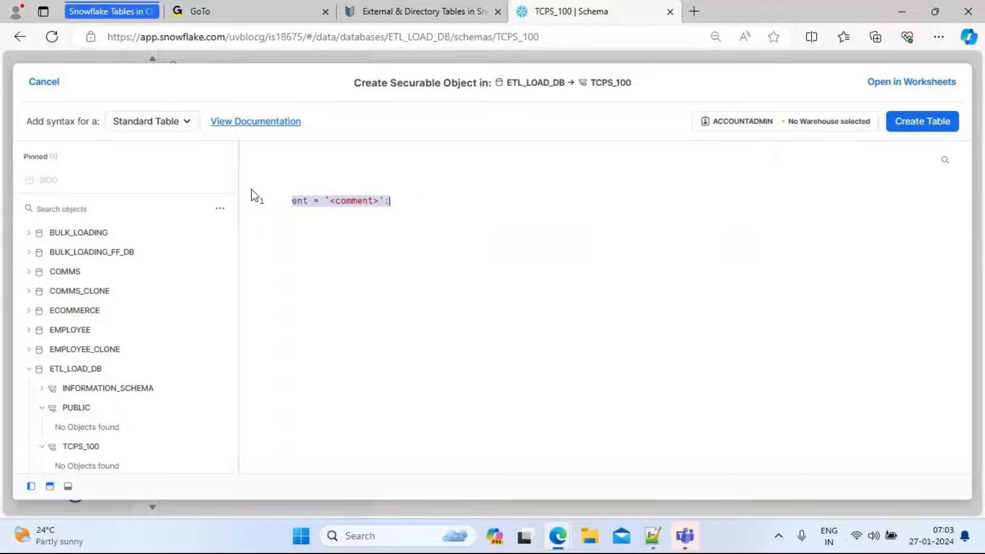
type("select * from table where id = :custom_filter")
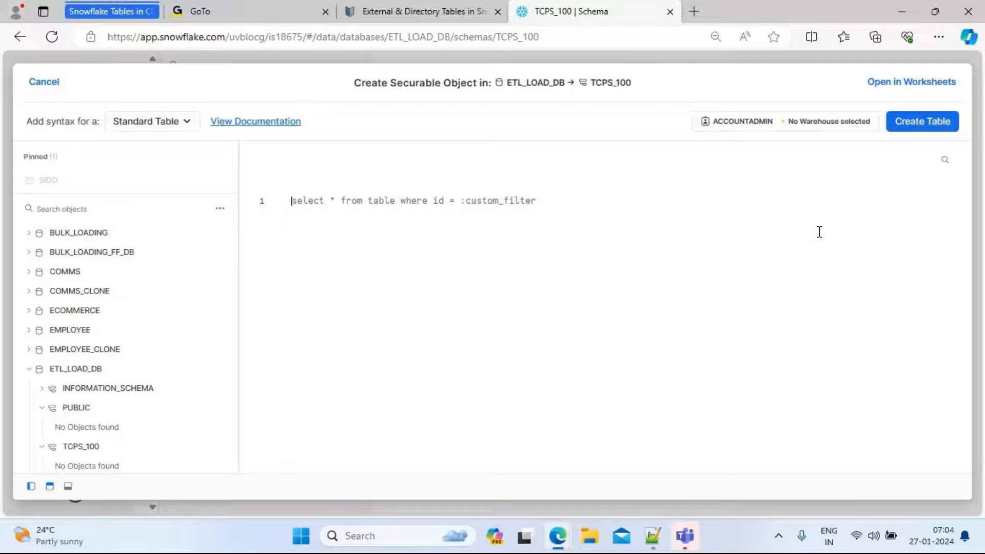
Switch to Notepad++ and select the create or replace transient table customer_csv statement in the script
left_click(652, 538)
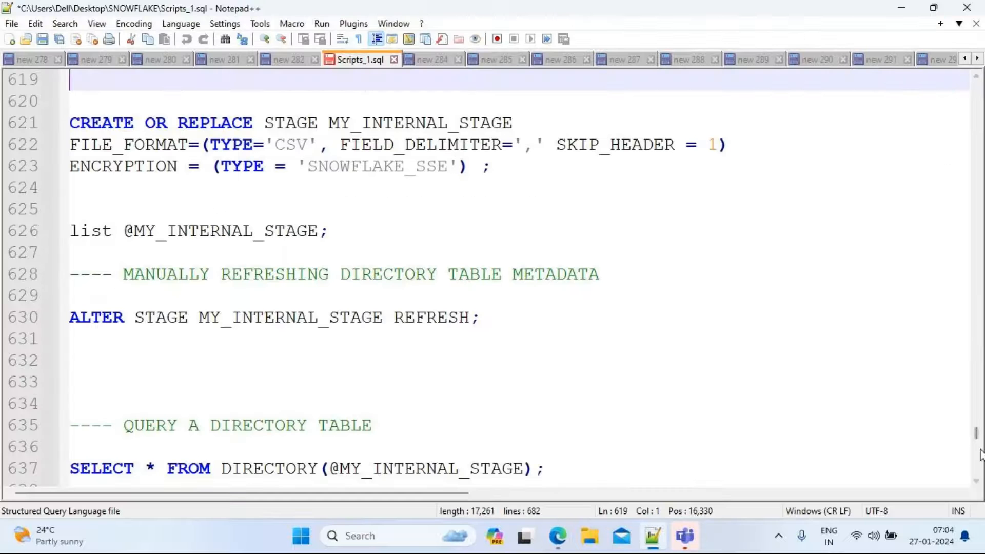
left_click_drag(977, 436, 977, 381)
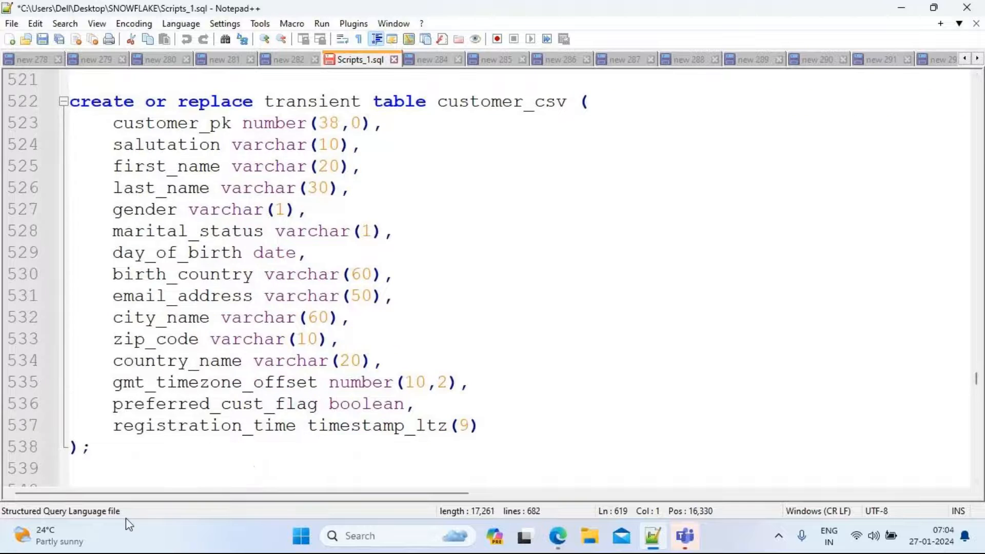
left_click_drag(106, 473, 53, 101)
key("ctrl+c")
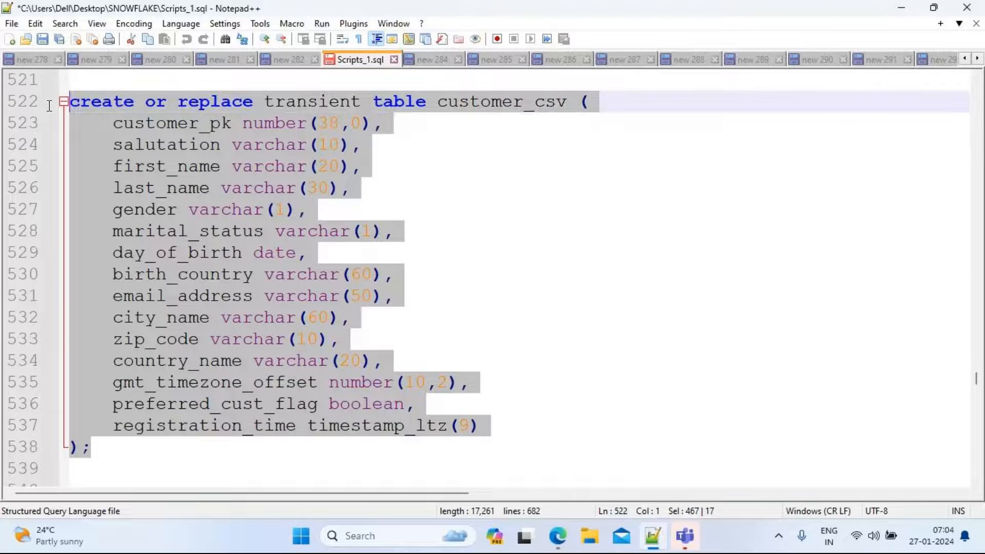
Paste the customer_csv table definition into the table editor and create the table
key("alt+Tab")
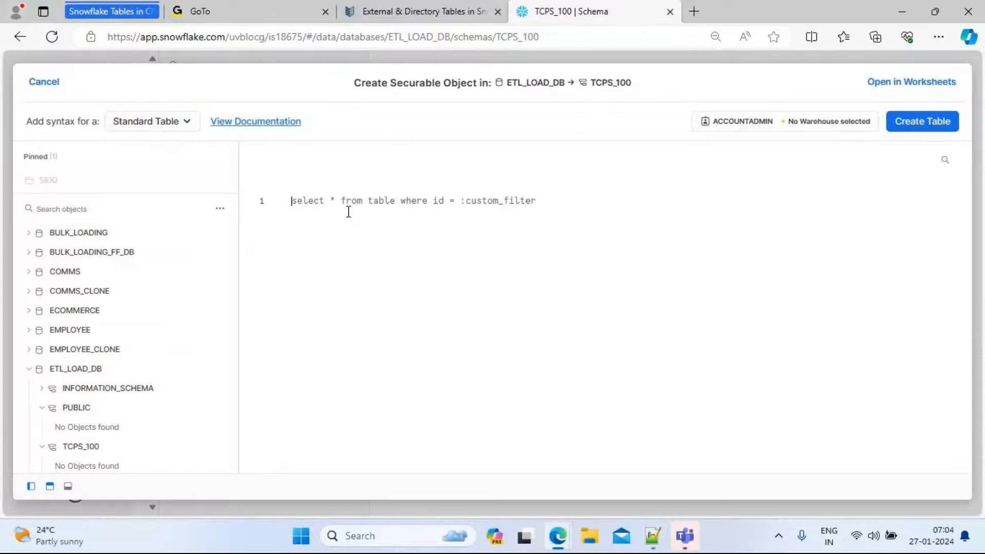
key("ctrl+v")
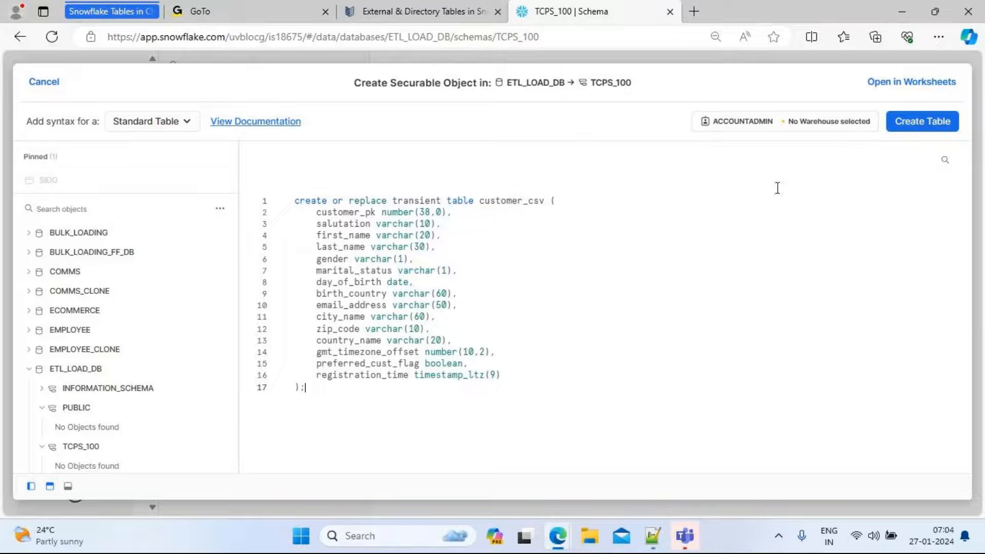
left_click(911, 133)
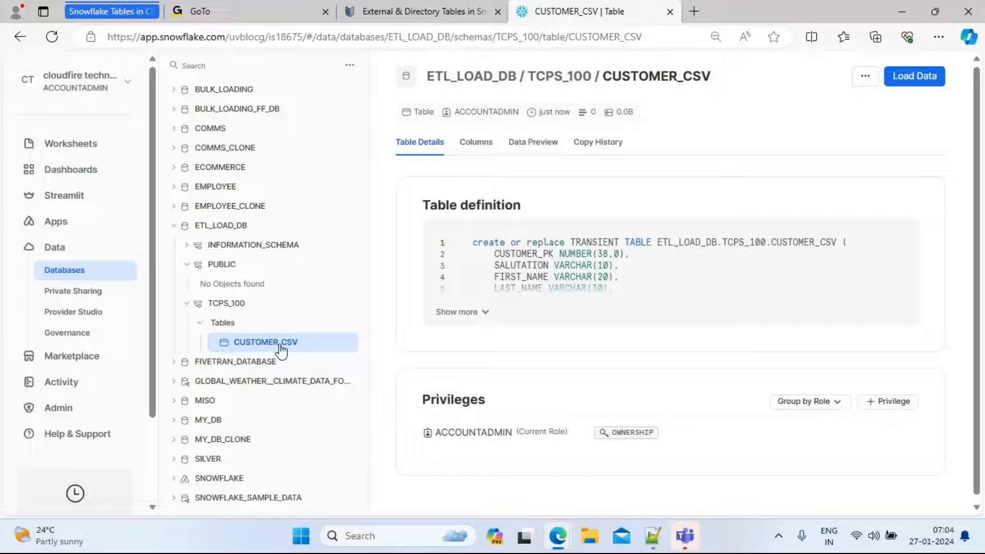
Open the data loading dialog for CUSTOMER_CSV and choose the SNOW_WARHOUSE_DEV warehouse, then close the dialog
left_click(913, 81)
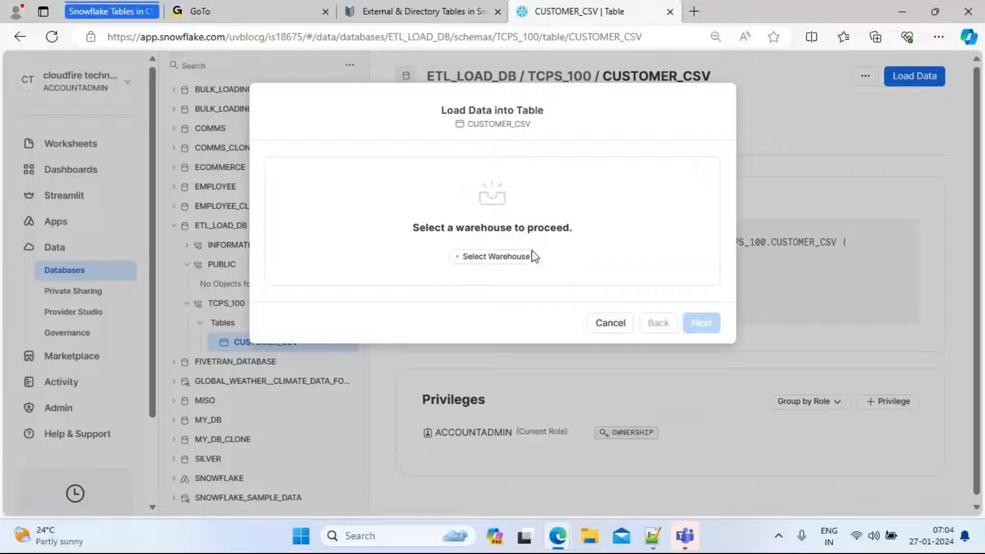
left_click(505, 259)
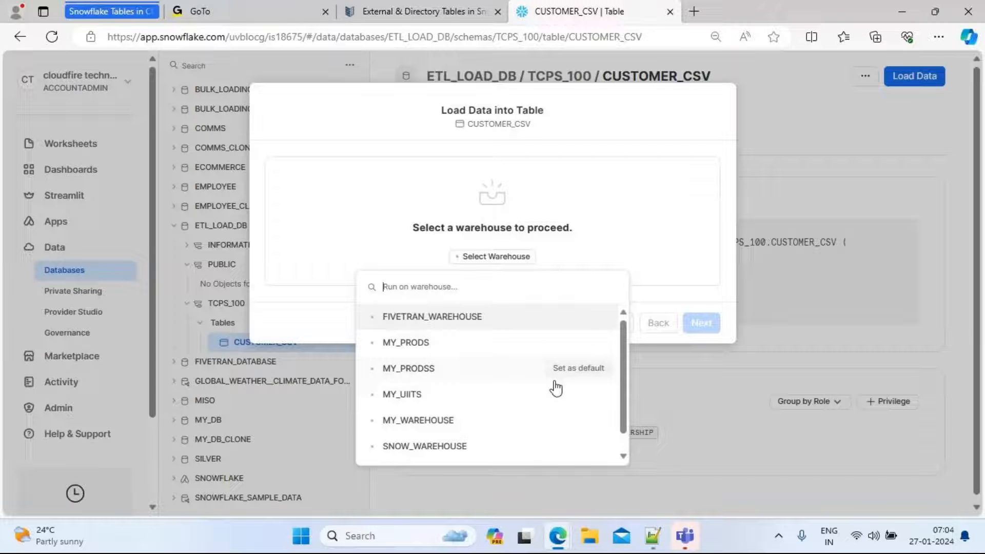
scroll(627, 398, "down", 1)
scroll(627, 397, "down", 1)
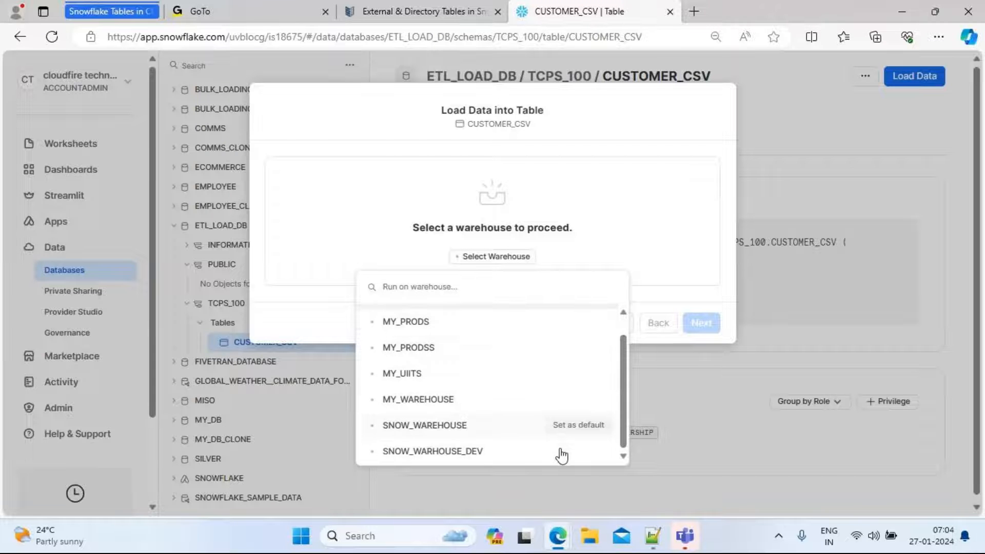
left_click(426, 453)
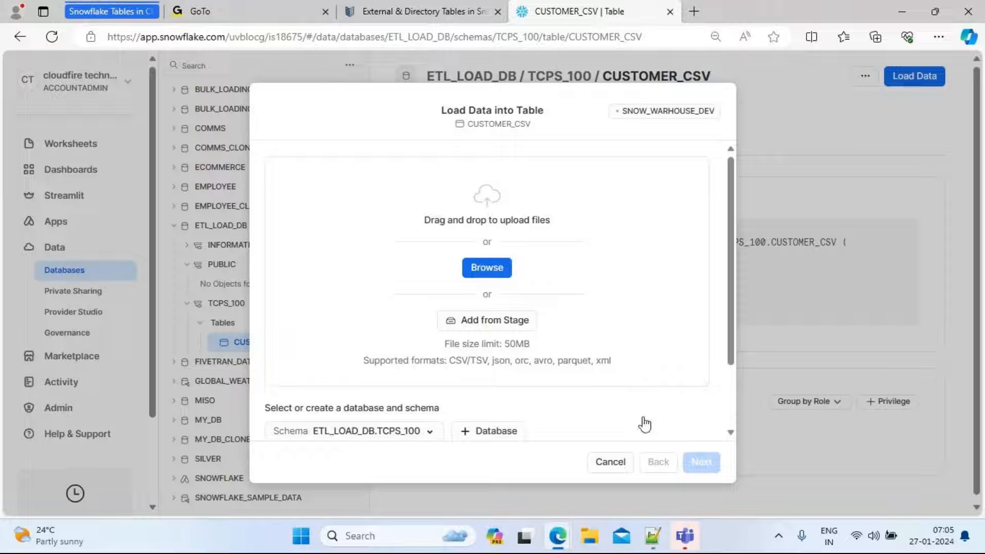
left_click(611, 463)
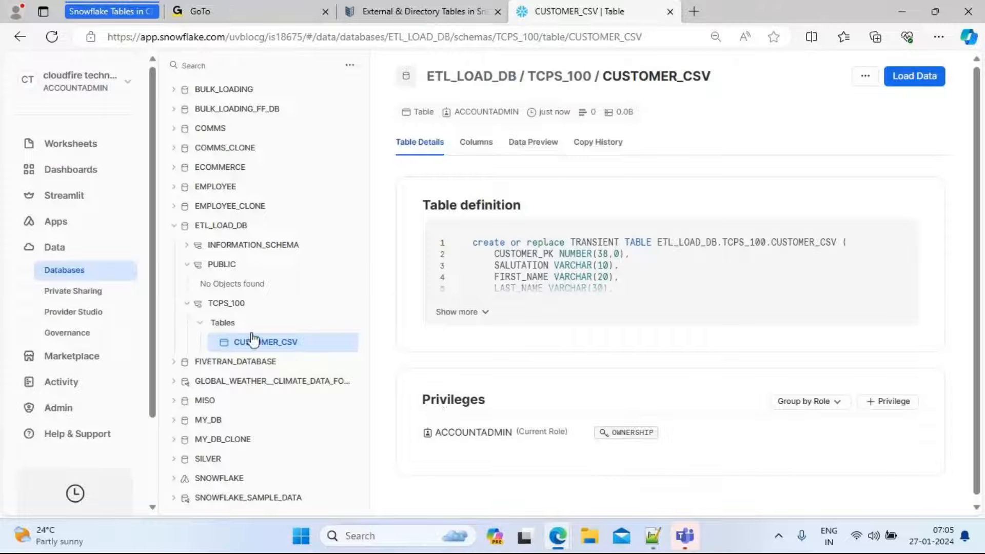
Reopen the load dialog, upload customer_10k_good_data, and proceed with CUSTOMER_CSV in ETL_LOAD_DB.TCPS_100 as the target
left_click(234, 306)
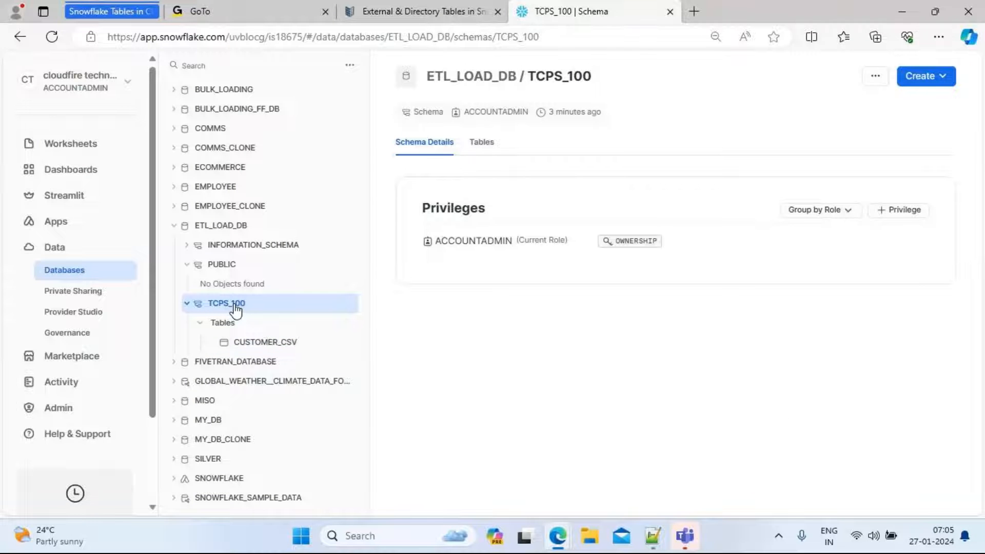
left_click(269, 343)
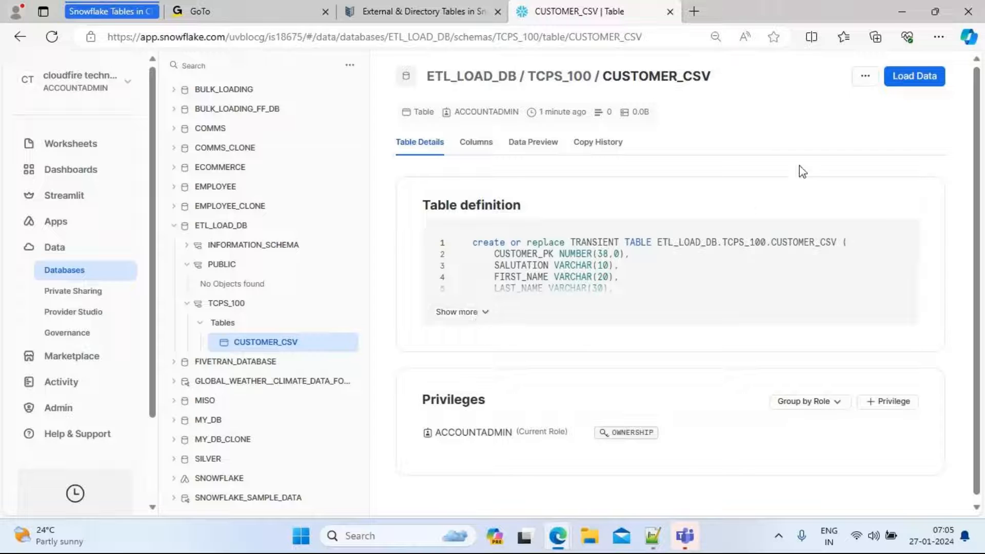
left_click(902, 82)
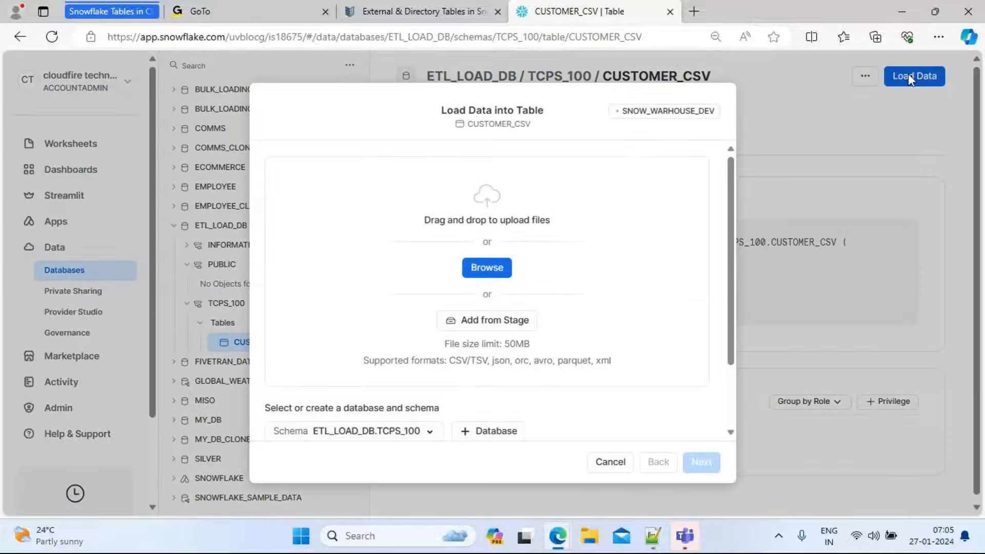
left_click(485, 272)
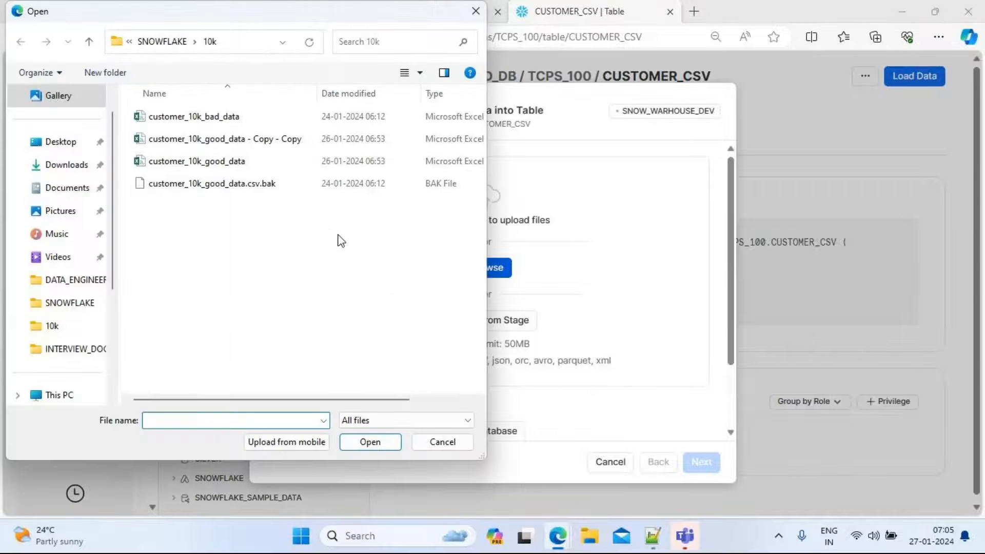
left_click(208, 163)
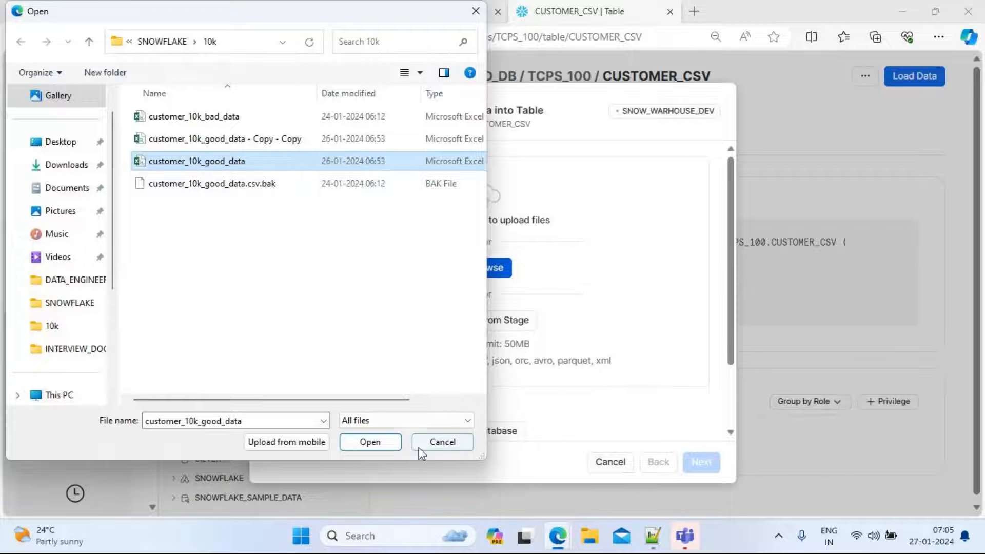
left_click(371, 443)
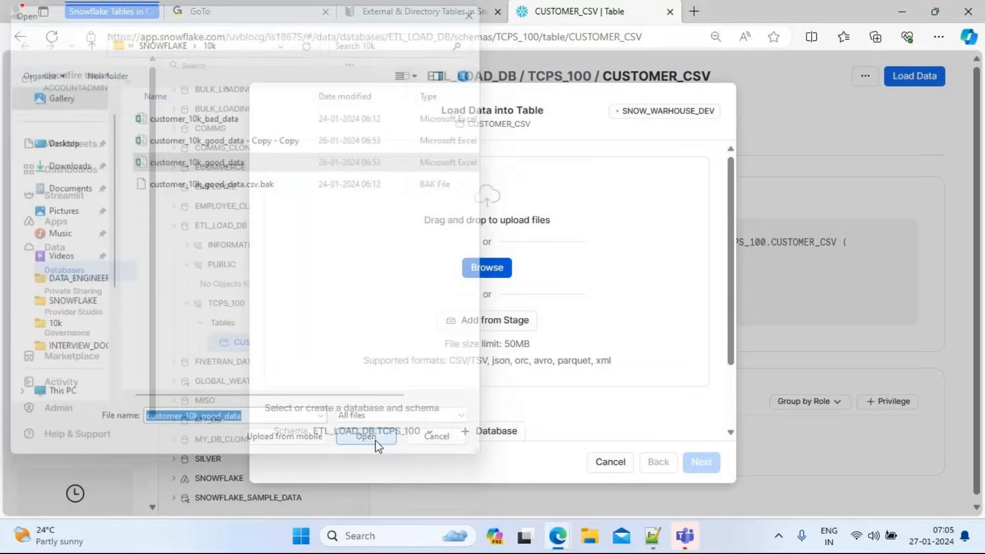
left_click_drag(731, 266, 752, 380)
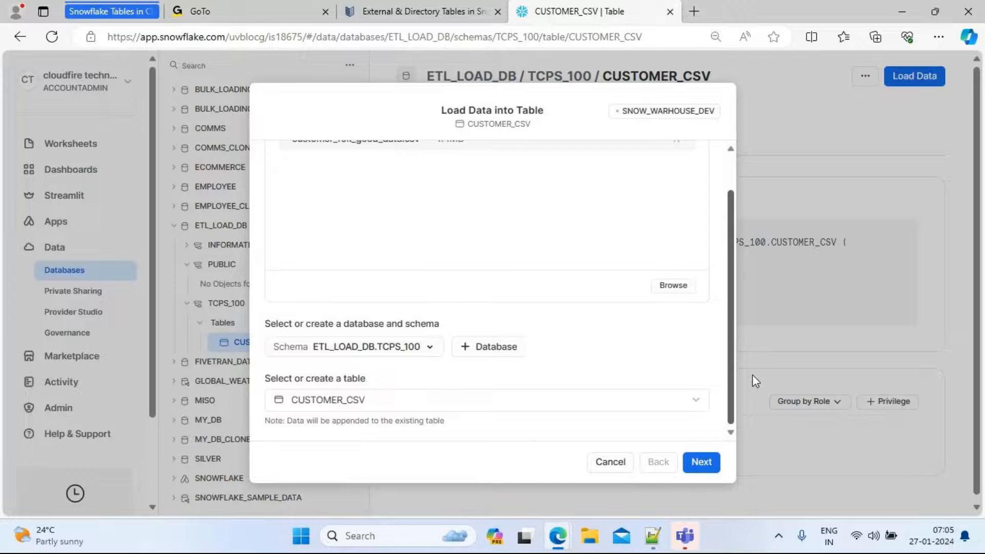
left_click(707, 463)
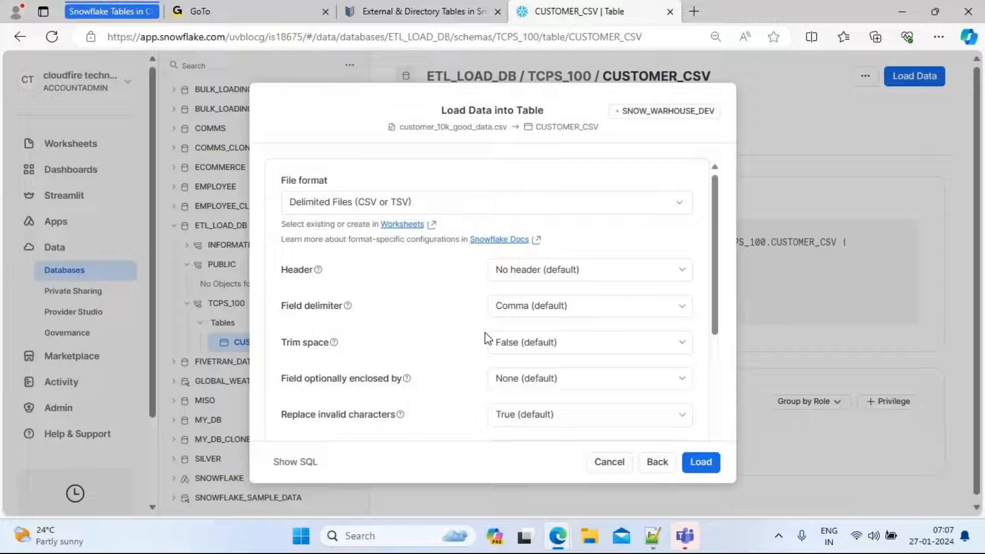
Set the file format header to Skip first line and Trim space to True
left_click(662, 272)
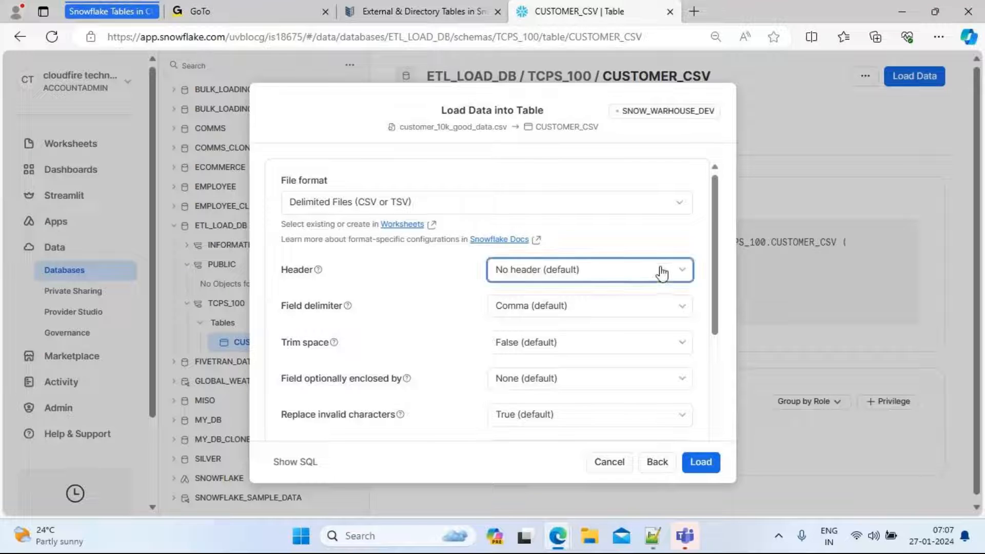
left_click(545, 323)
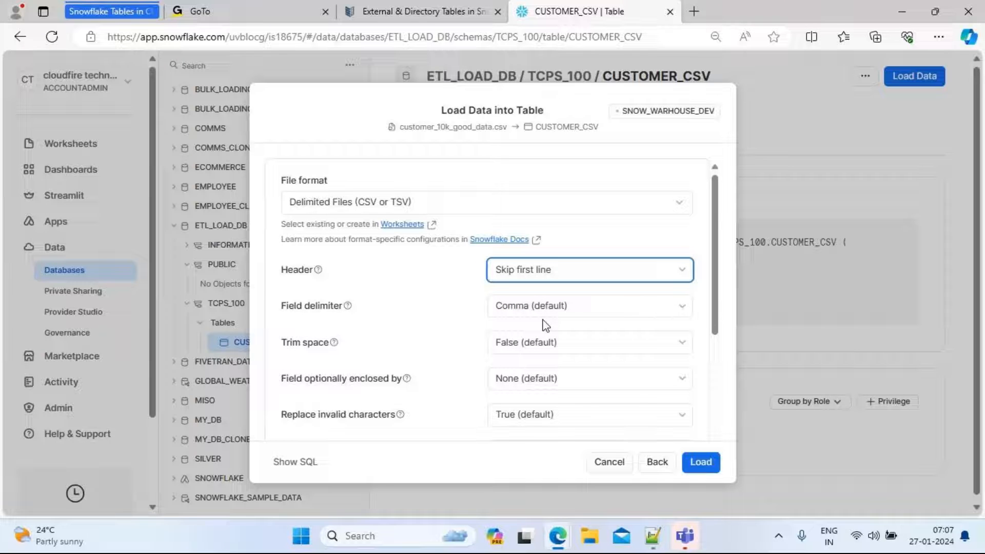
left_click(662, 310)
left_click(456, 315)
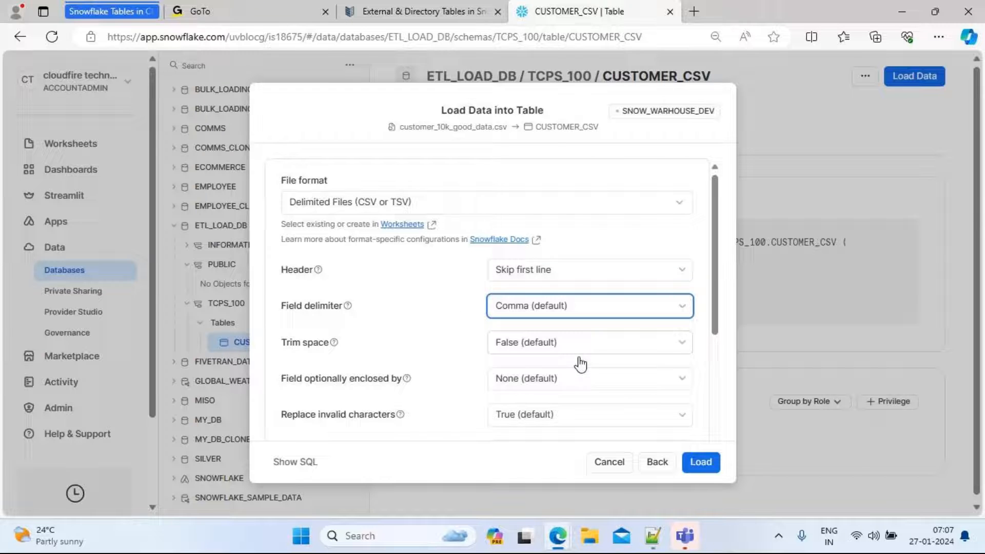
left_click(616, 341)
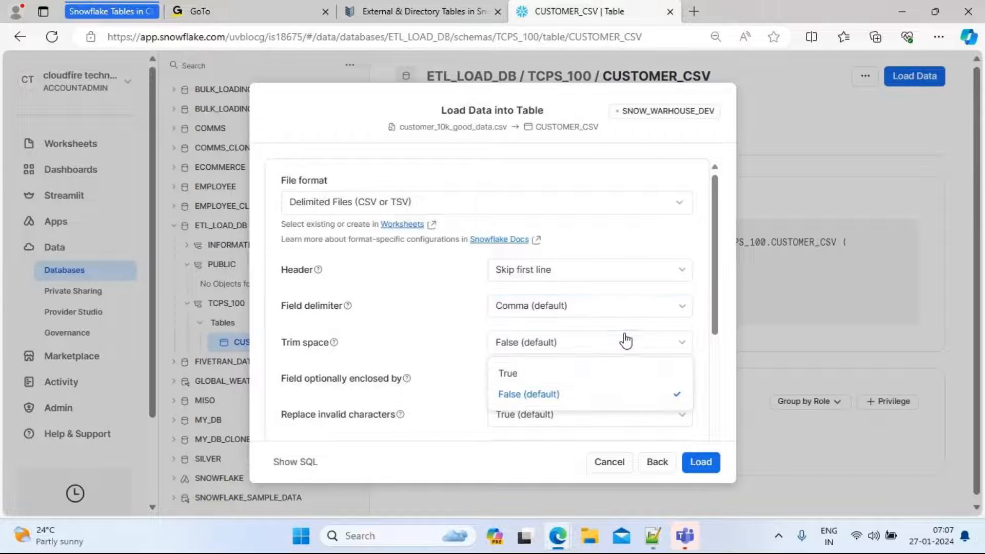
left_click(541, 373)
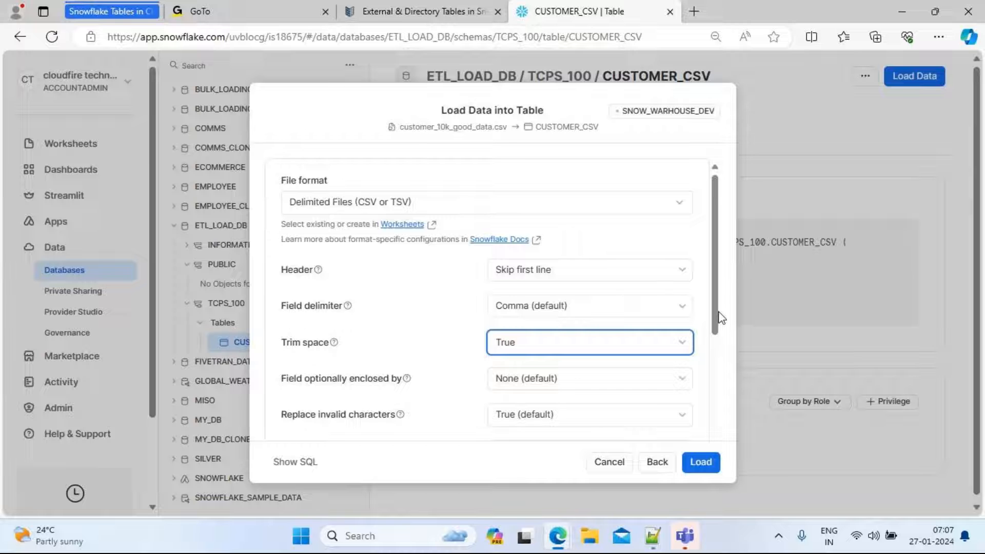
Set Field optionally enclosed by to Double quotes
left_click_drag(714, 318, 720, 378)
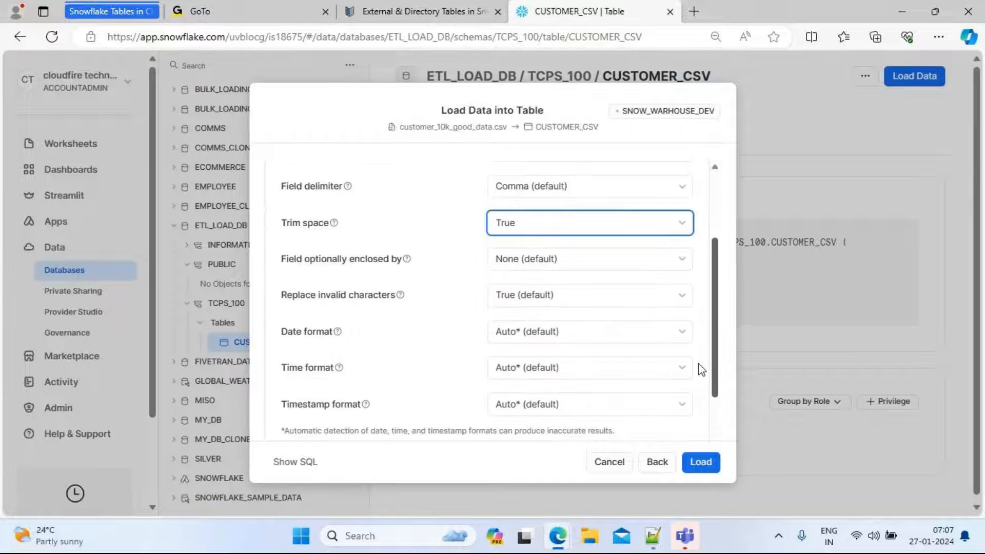
left_click(566, 259)
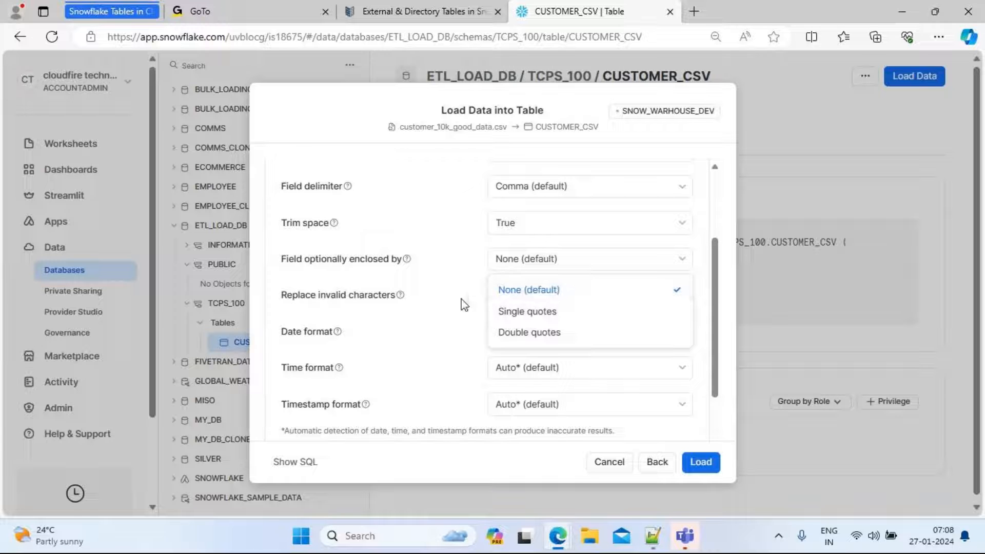
left_click(416, 327)
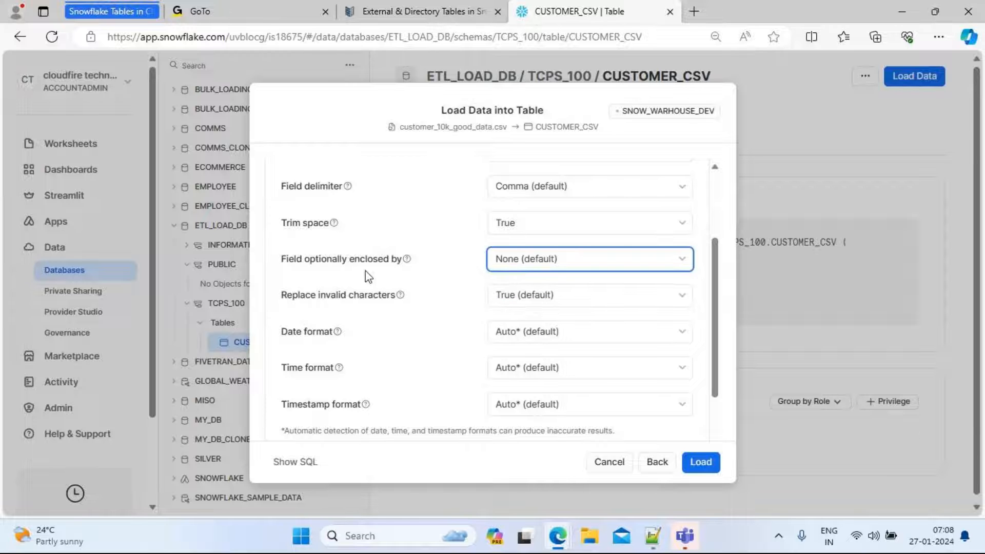
left_click(524, 261)
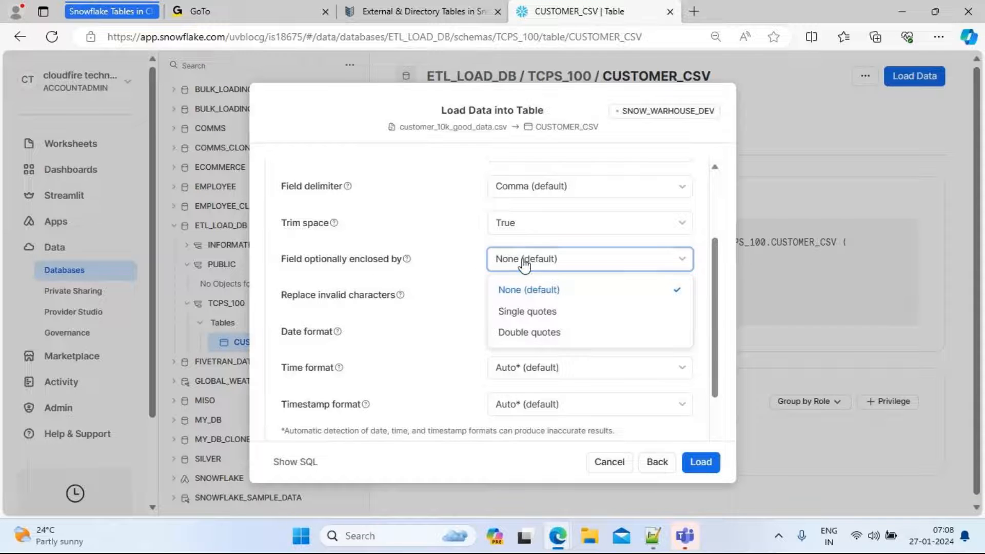
left_click(542, 333)
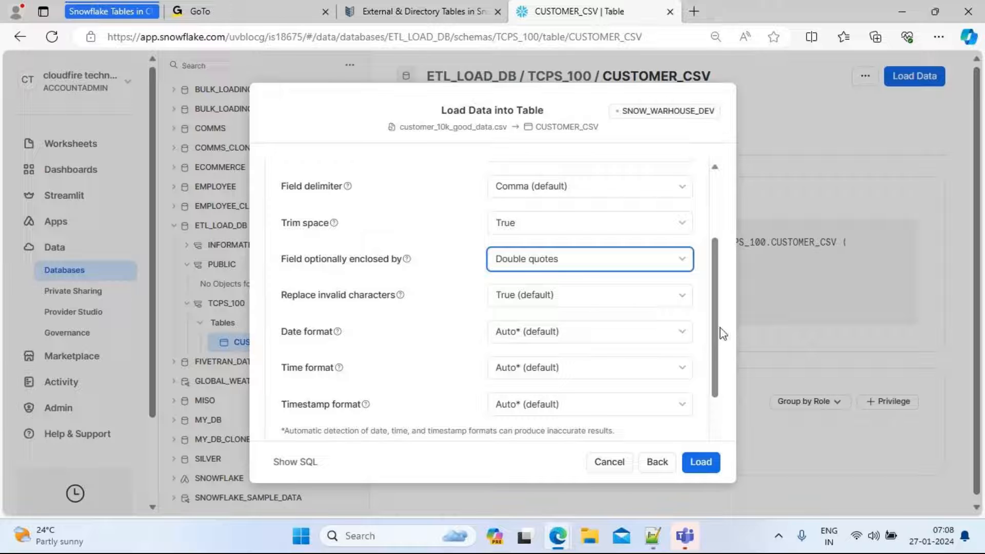
Choose to only load valid data from the file on errors and start the load
left_click_drag(716, 336, 727, 401)
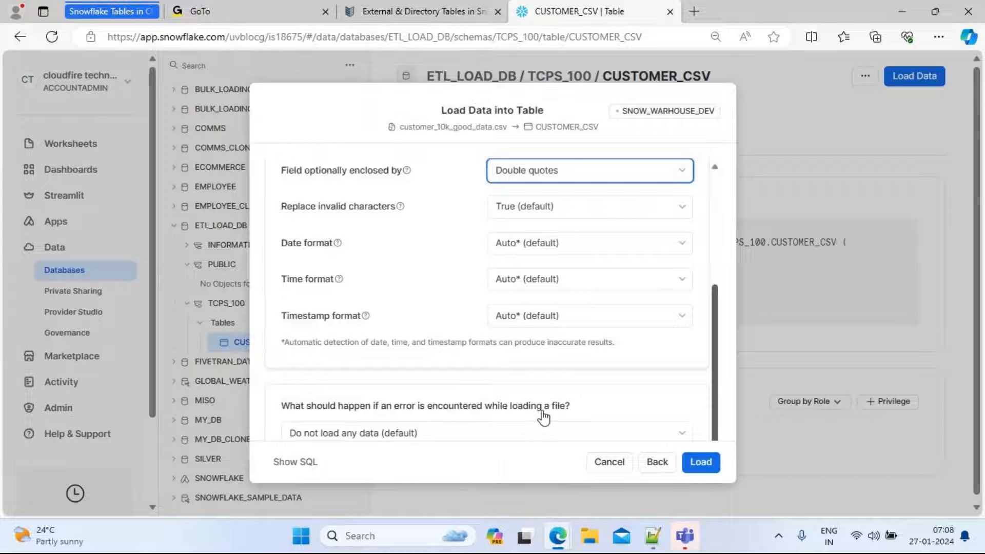
left_click(494, 434)
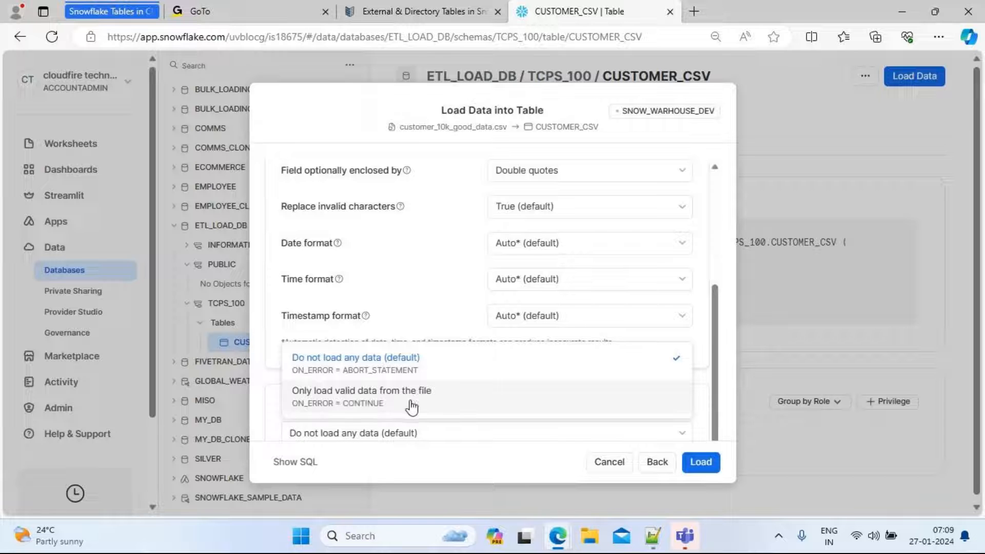
left_click(356, 409)
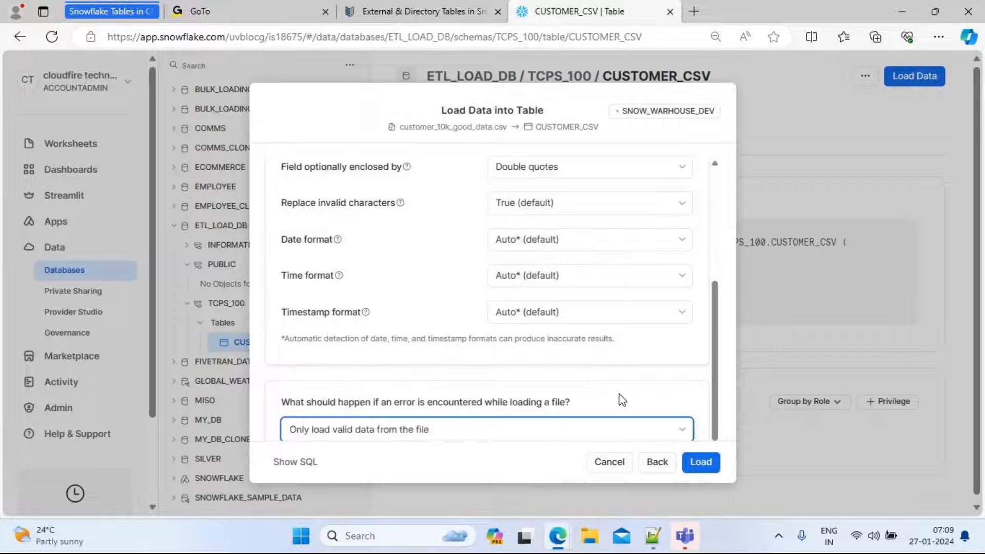
left_click(706, 465)
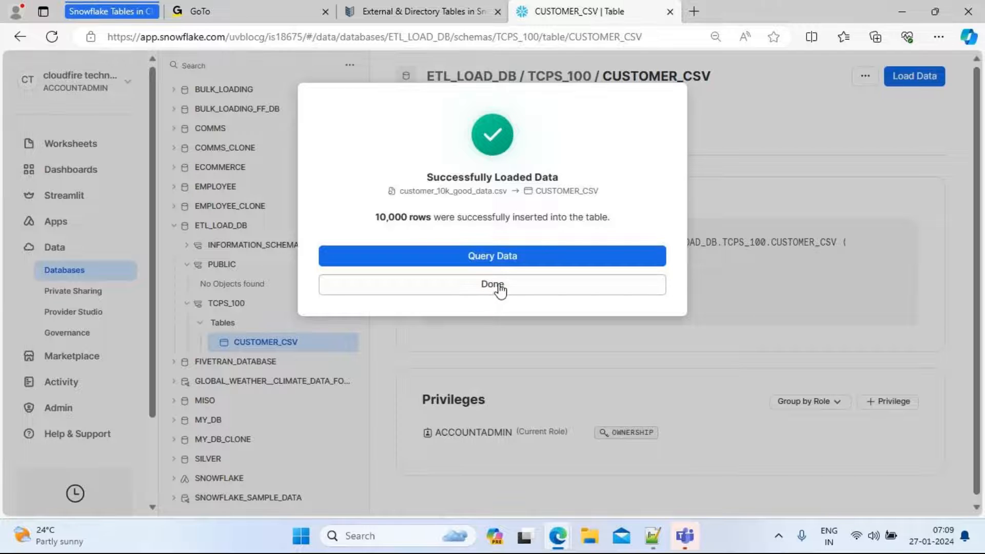
Open a worksheet with the query of the loaded CUSTOMER_CSV rows and run the SELECT limited to 10 rows
left_click(517, 259)
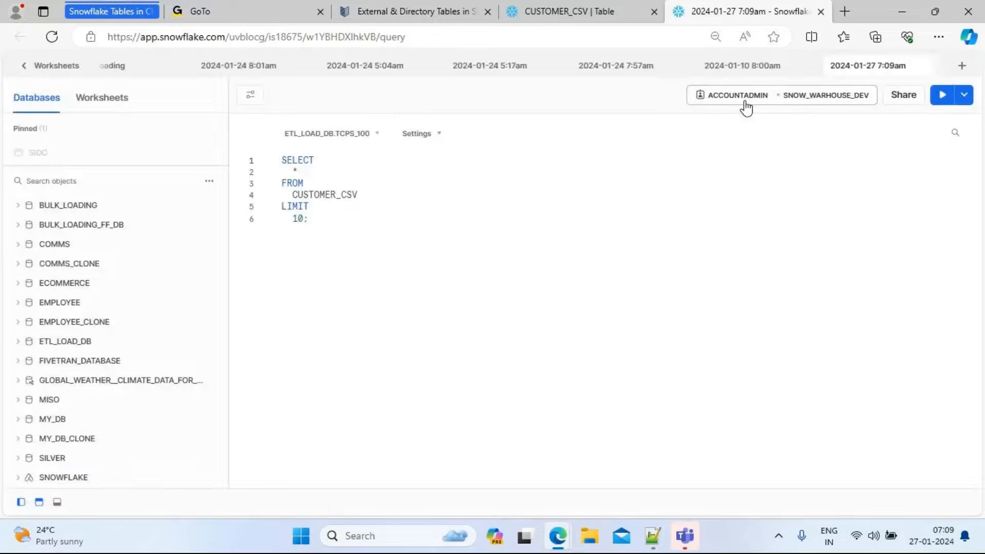
left_click_drag(323, 226, 265, 164)
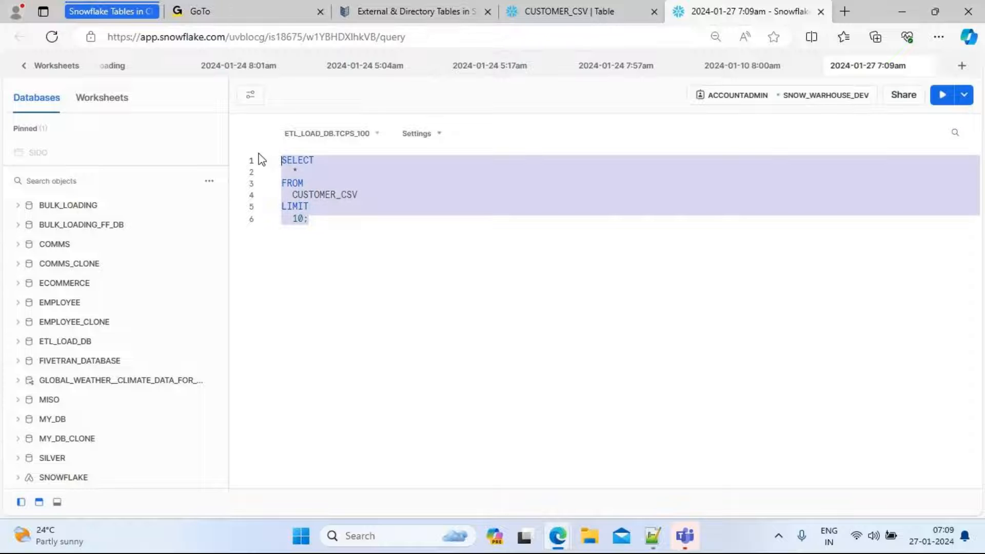
left_click(940, 97)
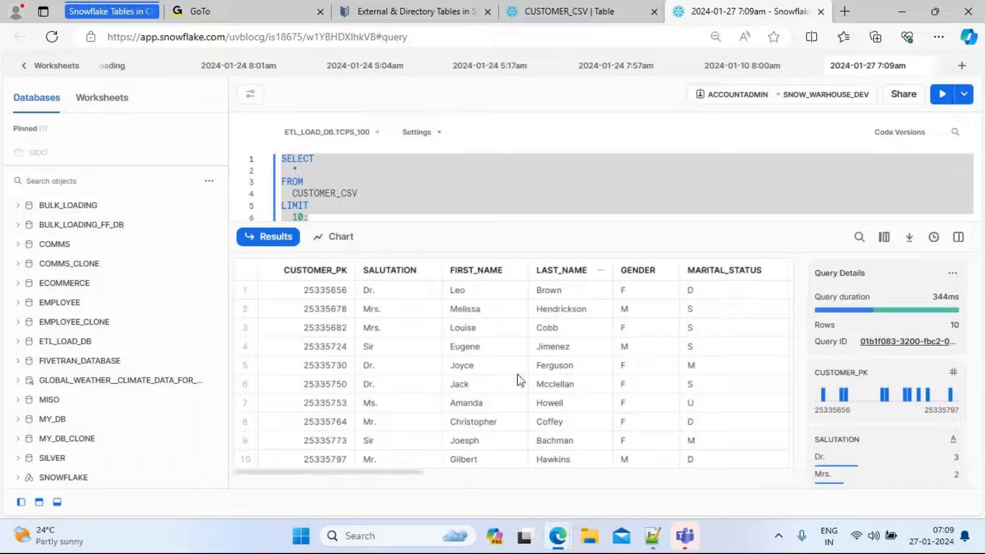
left_click(959, 238)
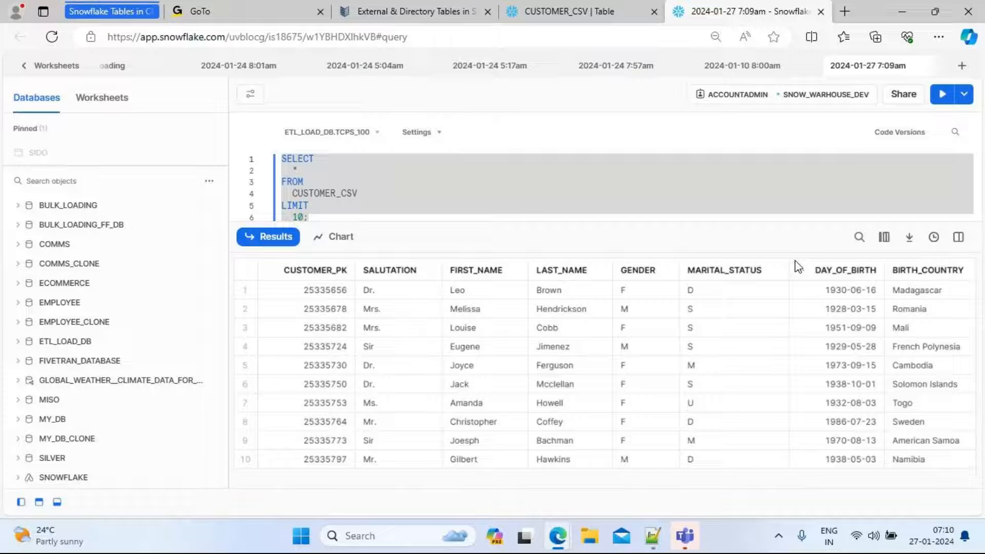
Close the load success dialog on the CUSTOMER_CSV table page and return to the worksheet
left_click(570, 8)
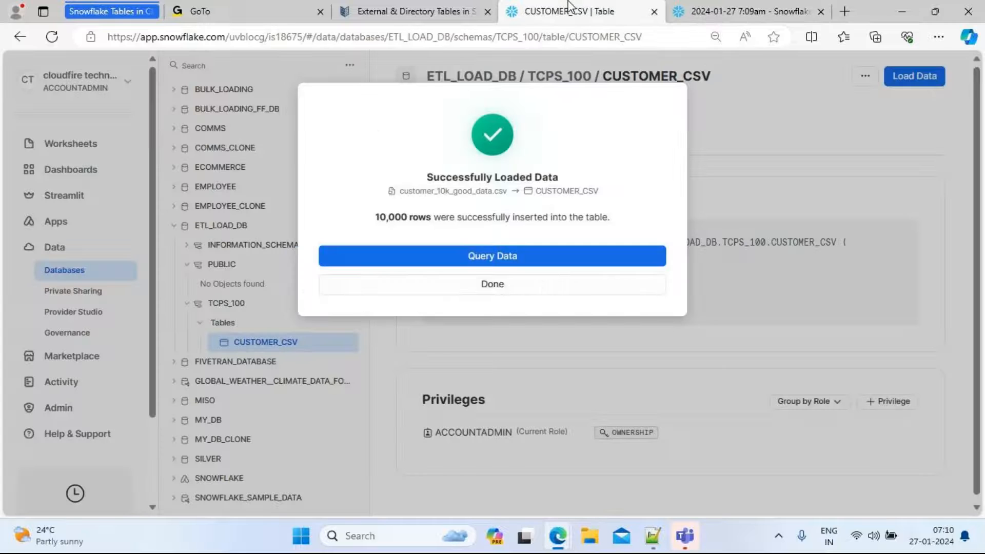
left_click(510, 294)
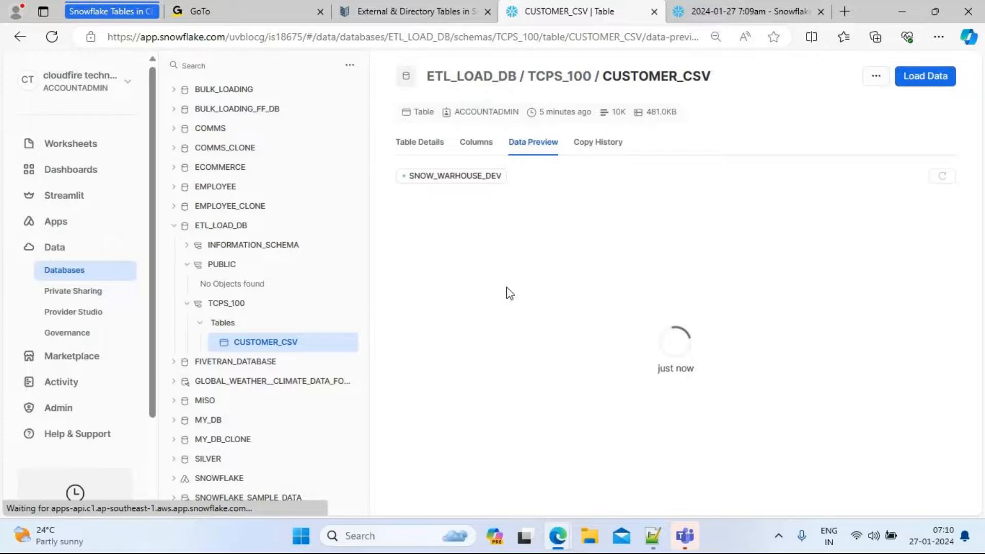
left_click(712, 8)
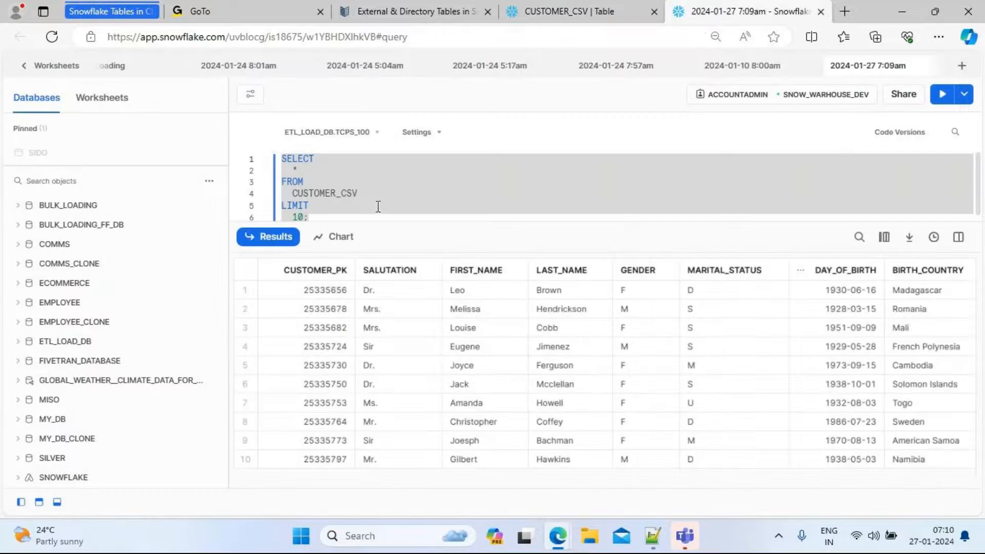
Add a truncate table CUSTOMER_CSV; statement below the query and run it
left_click(359, 211)
key("Return")
key("Return")
key("Return")
left_click_drag(344, 224, 375, 387)
key("Return")
key("Return")
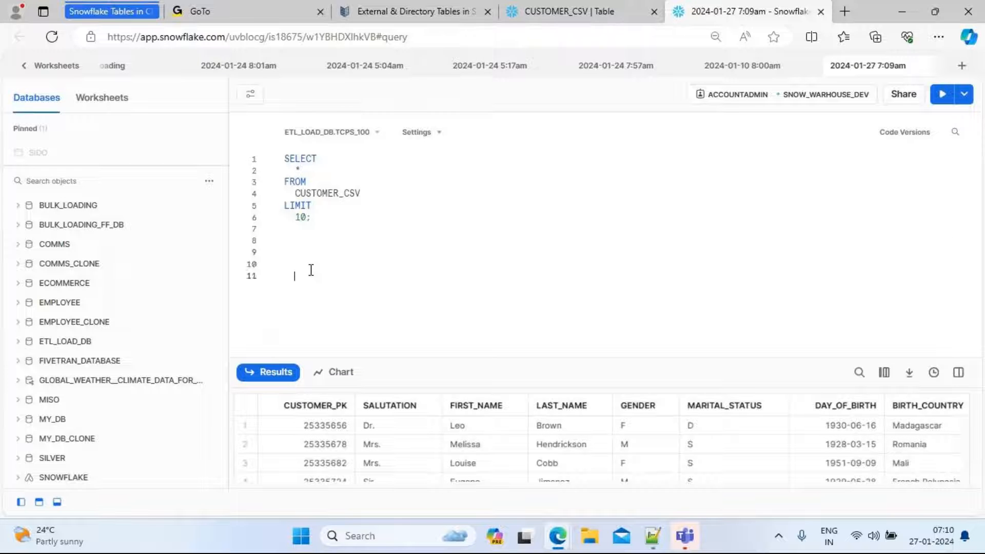
type("truncate table")
key("Escape")
left_click_drag(311, 266, 336, 199)
left_click(334, 194)
double_click(333, 194)
key("ctrl+c")
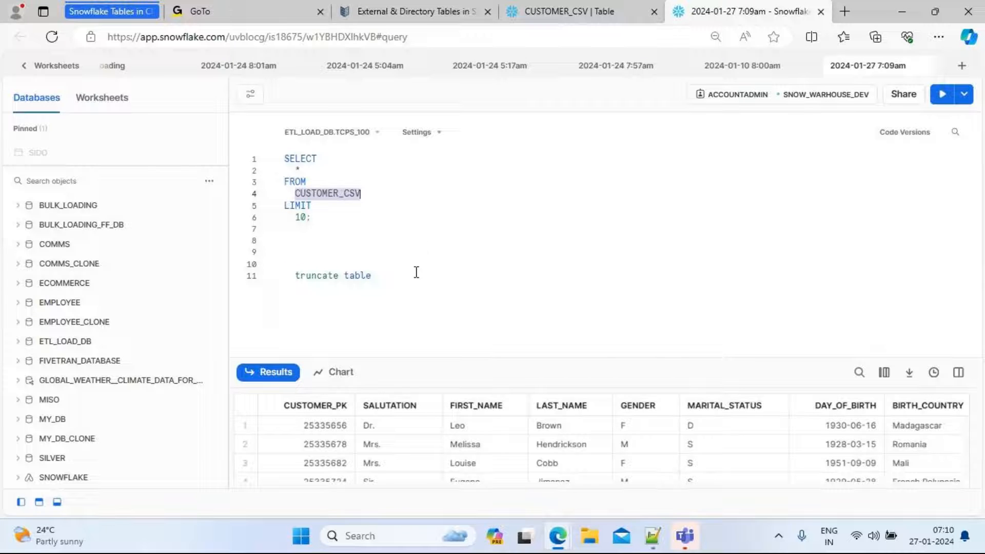
left_click(402, 275)
key("ctrl+v")
type(";")
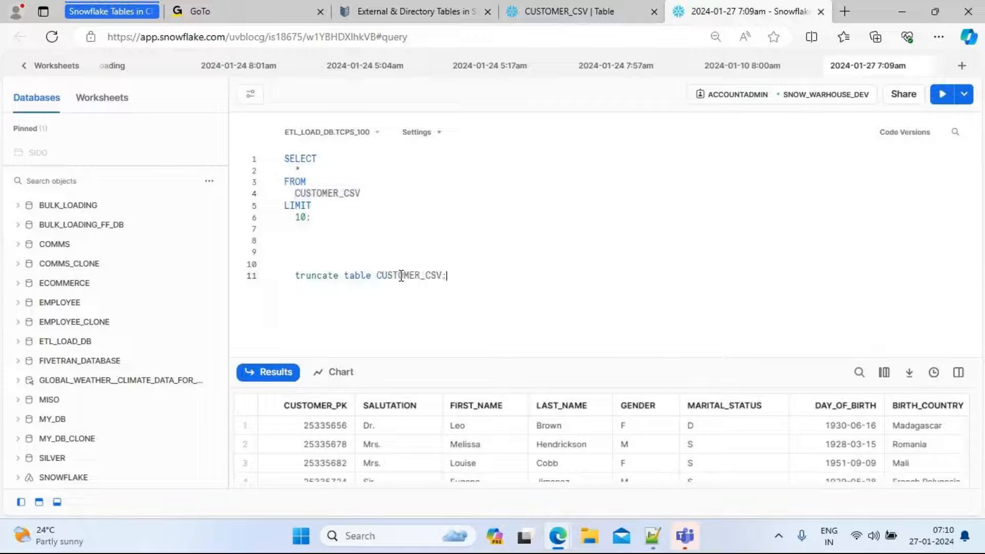
left_click_drag(467, 275, 297, 277)
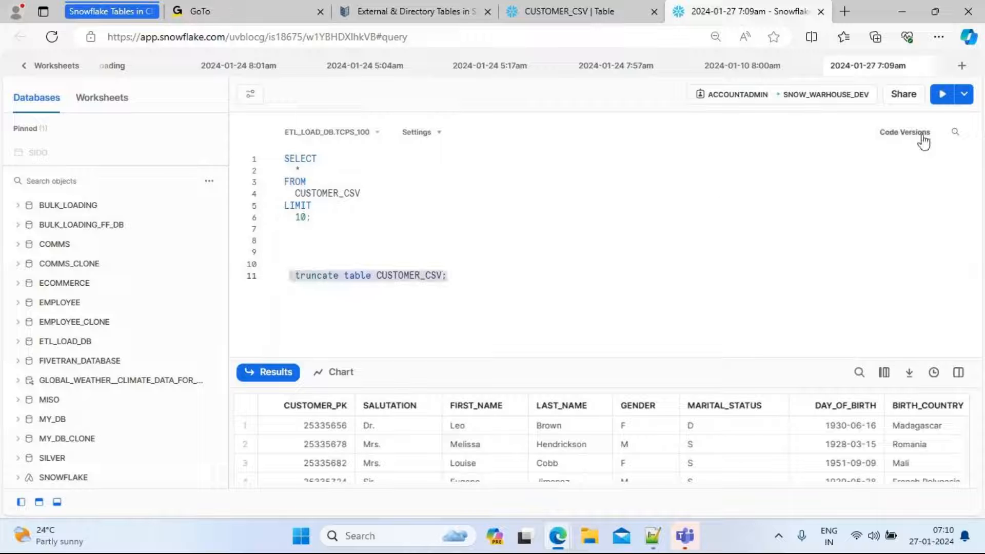
left_click(943, 94)
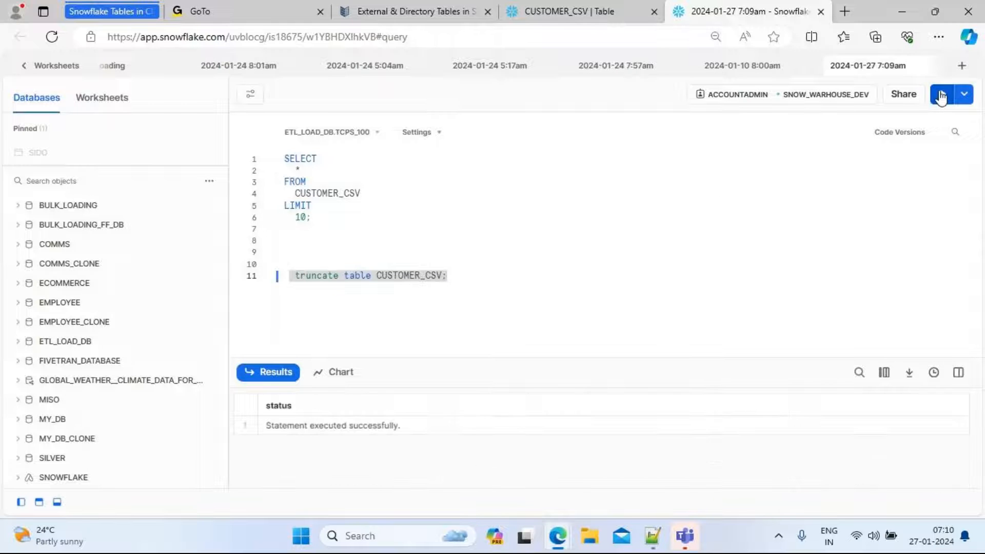
Write a select get_ddl('table', CUSTOMER_CSV); statement on a new line and run it
left_click(459, 276)
key("Return")
key("Return")
key("Return")
double_click(396, 280)
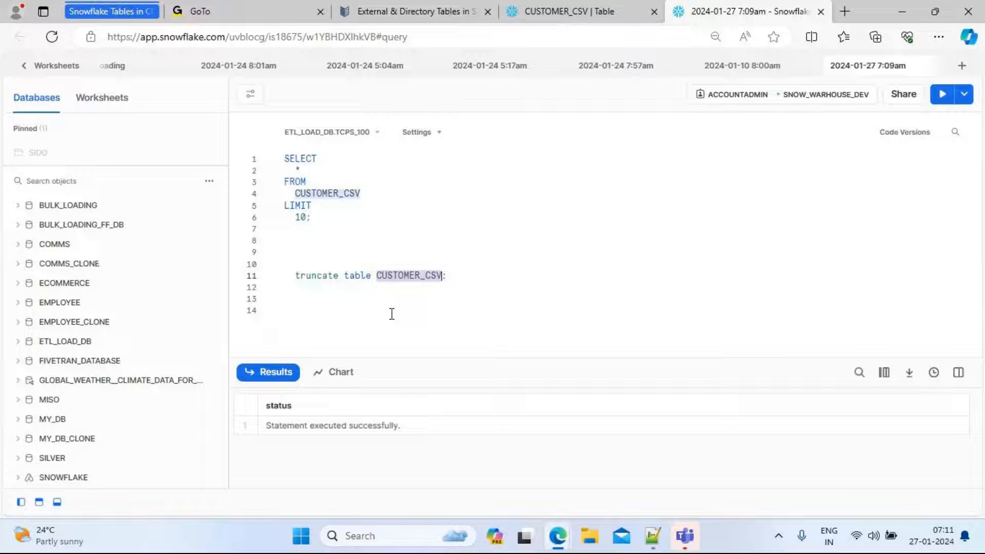
left_click(653, 539)
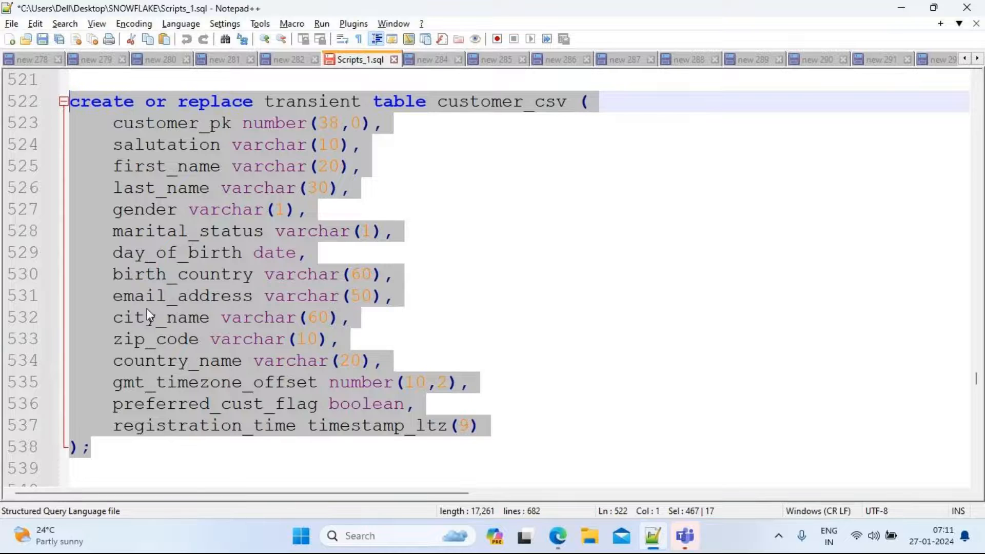
key("alt+Tab")
left_click(323, 319)
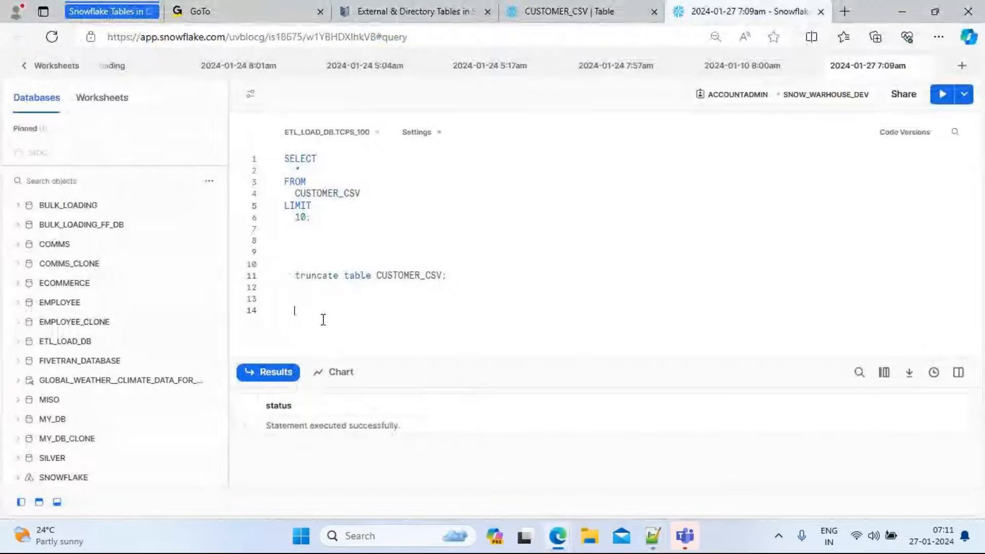
type("select ")
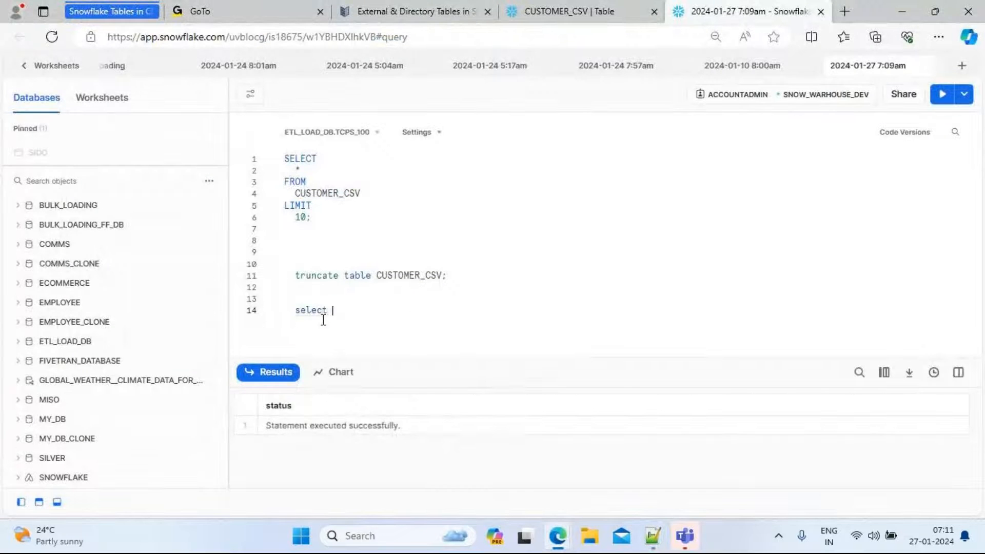
type("get")
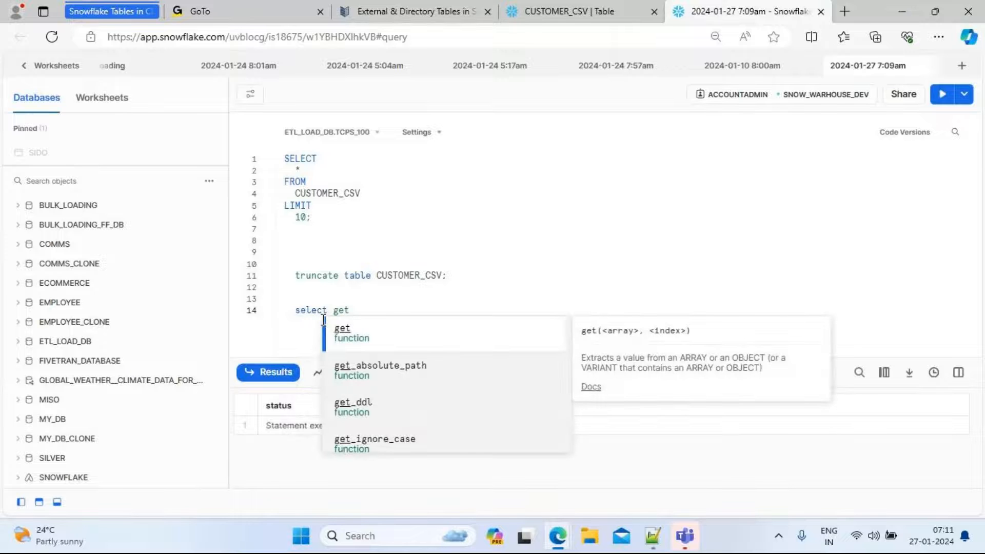
key("Down")
key("Down")
key("Down")
key("Up")
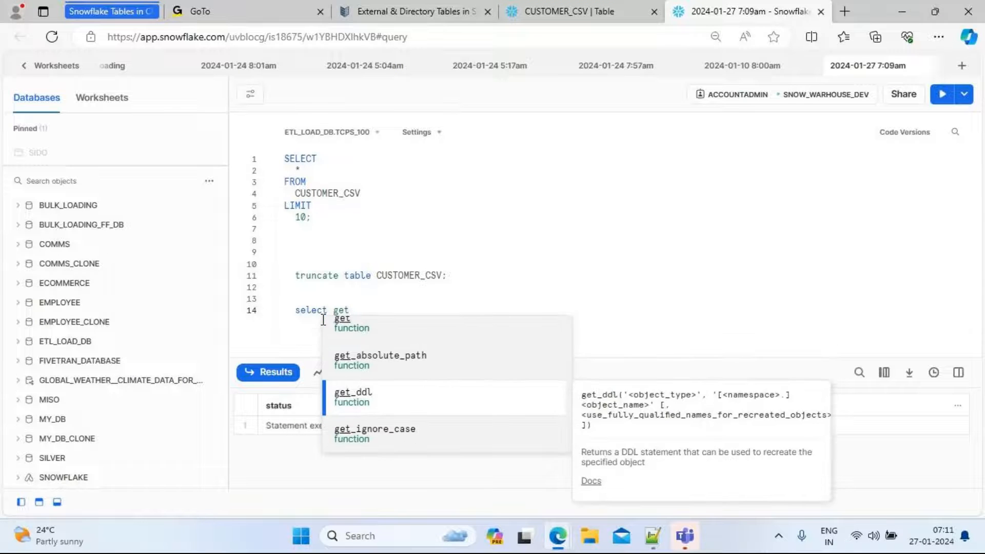
key("Return")
type("(''")
key("Left")
type("table")
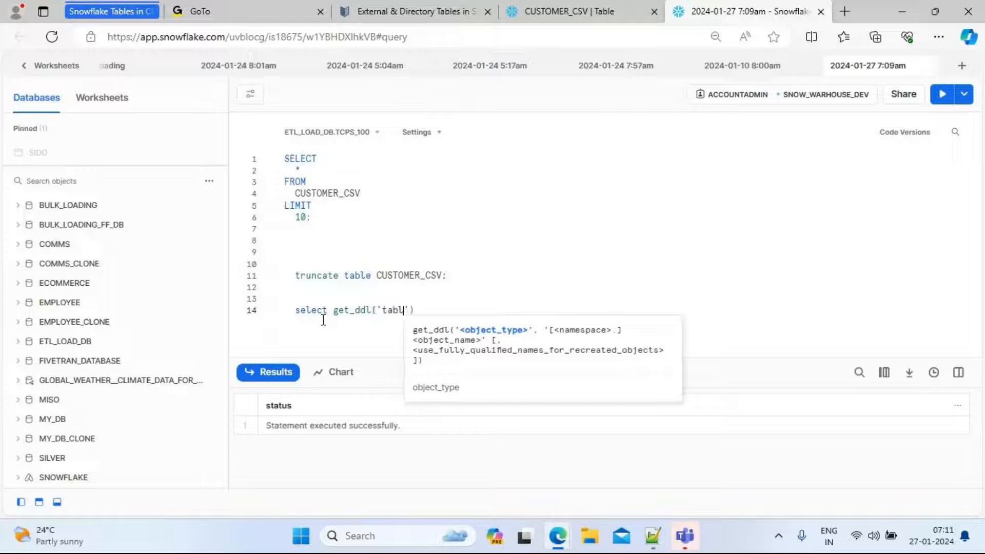
key("Right")
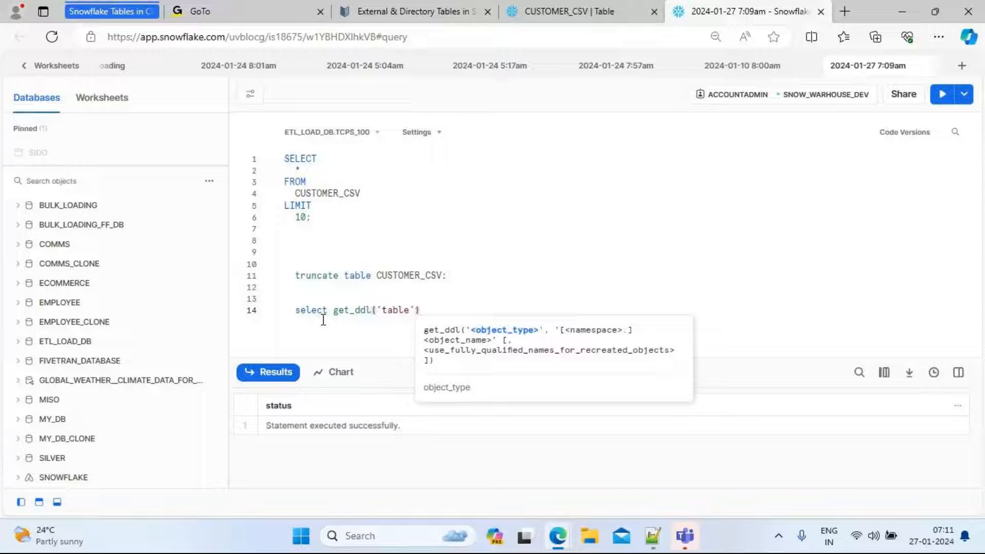
type(",")
double_click(402, 276)
key("ctrl+c")
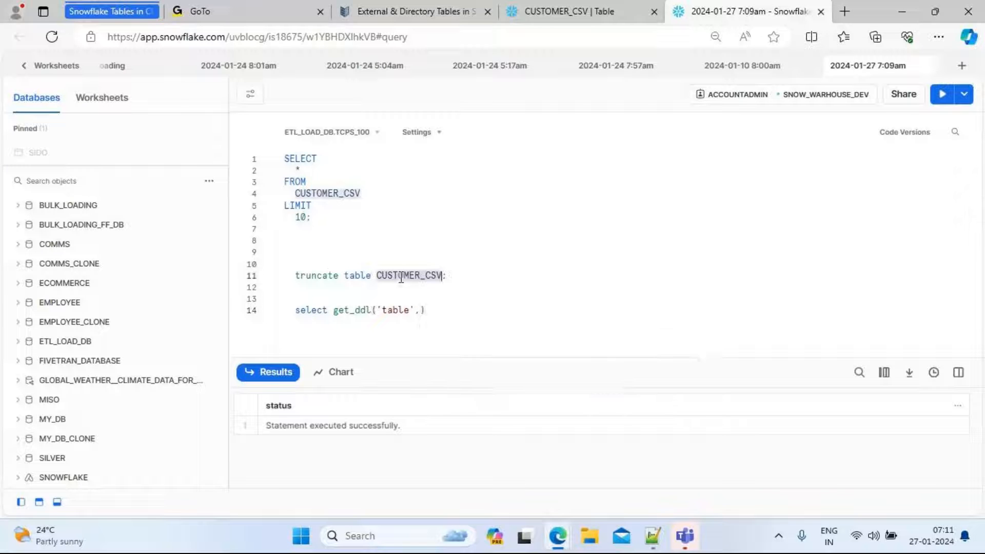
left_click(421, 309)
key("ctrl+v")
type(");")
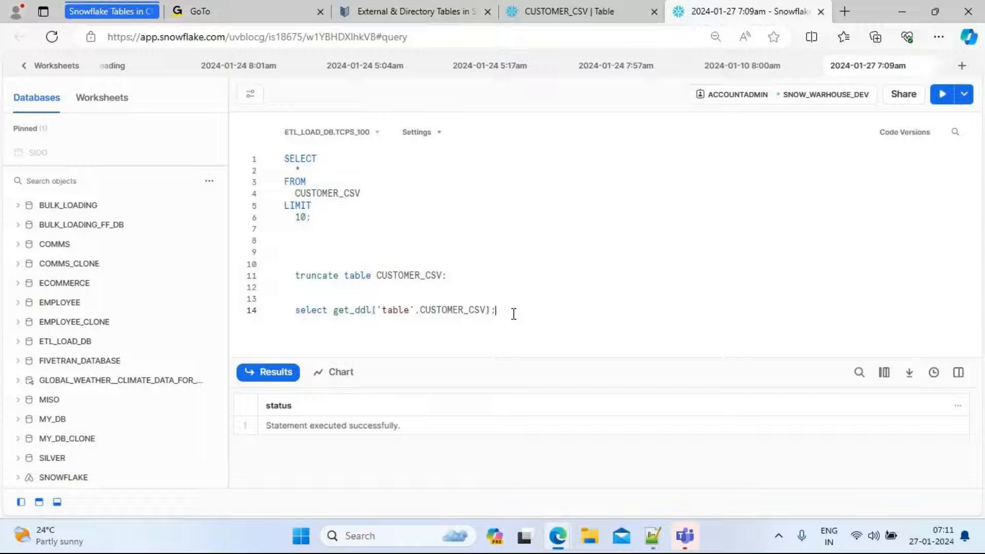
triple_click(514, 314)
left_click(942, 94)
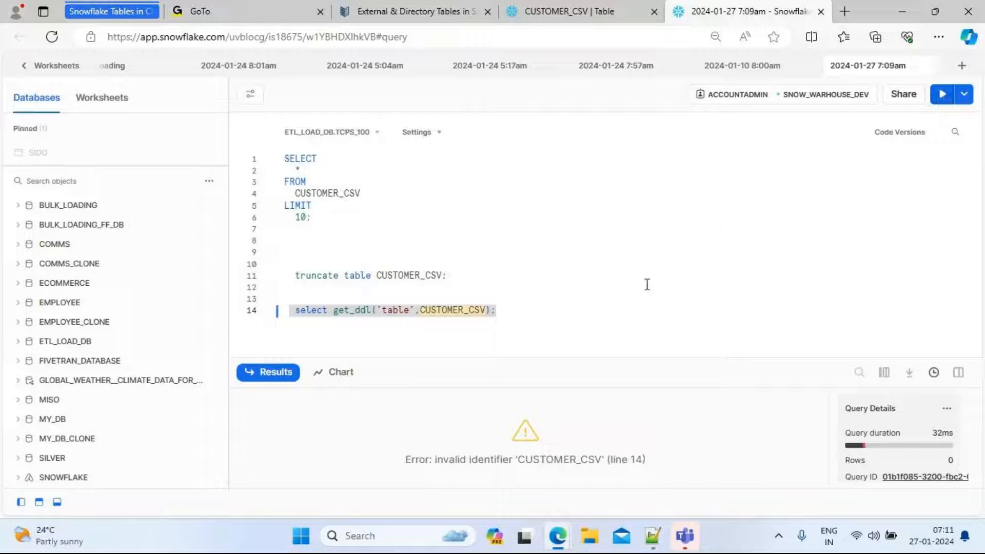
Wrap the table name in quotes as 'CUSTOMER_CSV' in the get_ddl call and run it again
left_click(422, 312)
type("'")
key("Right")
key("Right")
key("Right")
key("Right")
key("Right")
key("Right")
key("Right")
key("Right")
key("Right")
key("Right")
key("Right")
key("Right")
type("'")
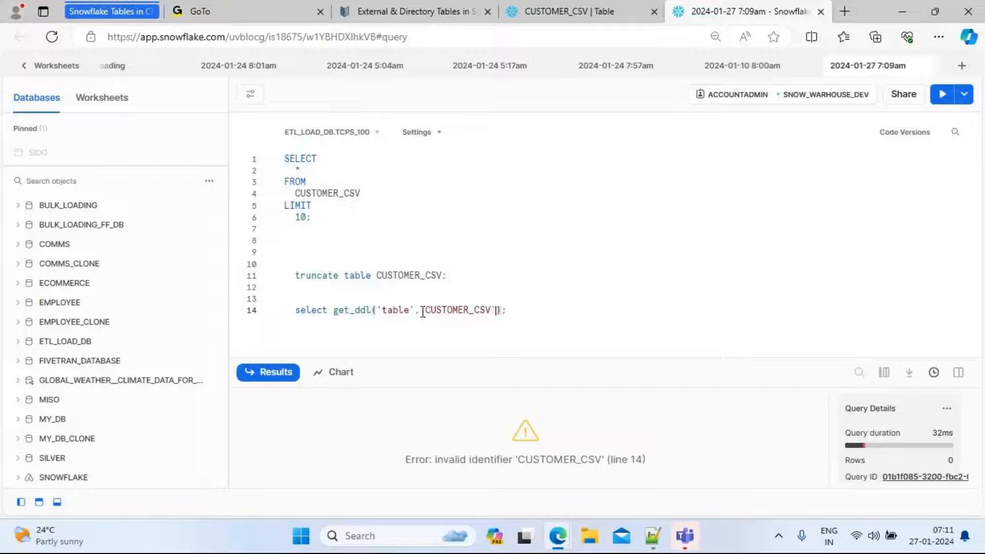
left_click_drag(517, 314, 290, 310)
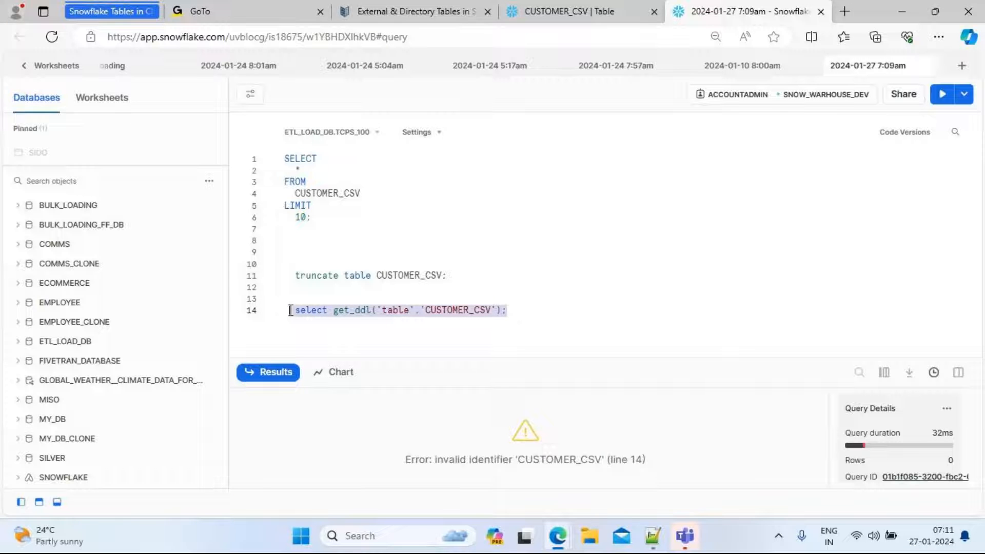
left_click(942, 100)
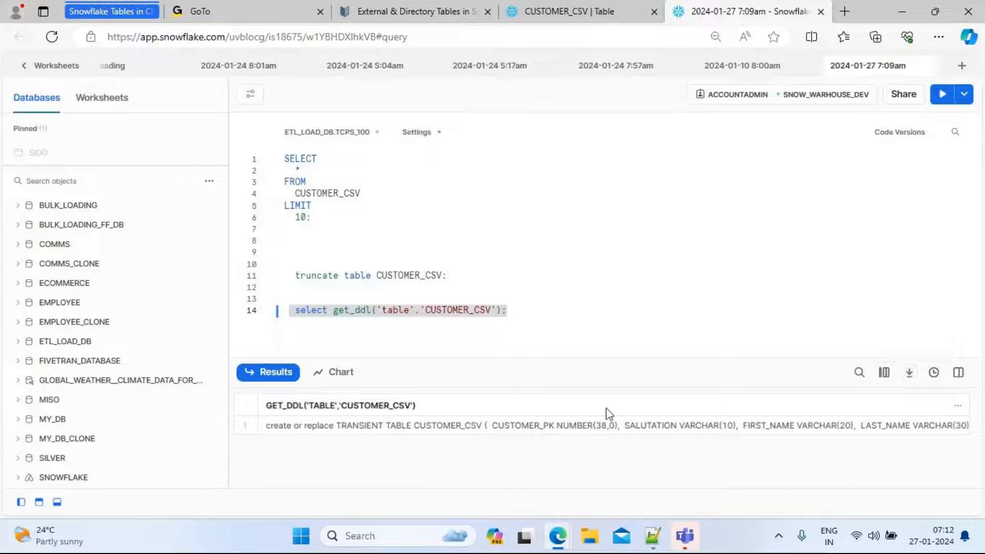
Run the truncate table CUSTOMER_CSV; statement again
left_click(539, 313)
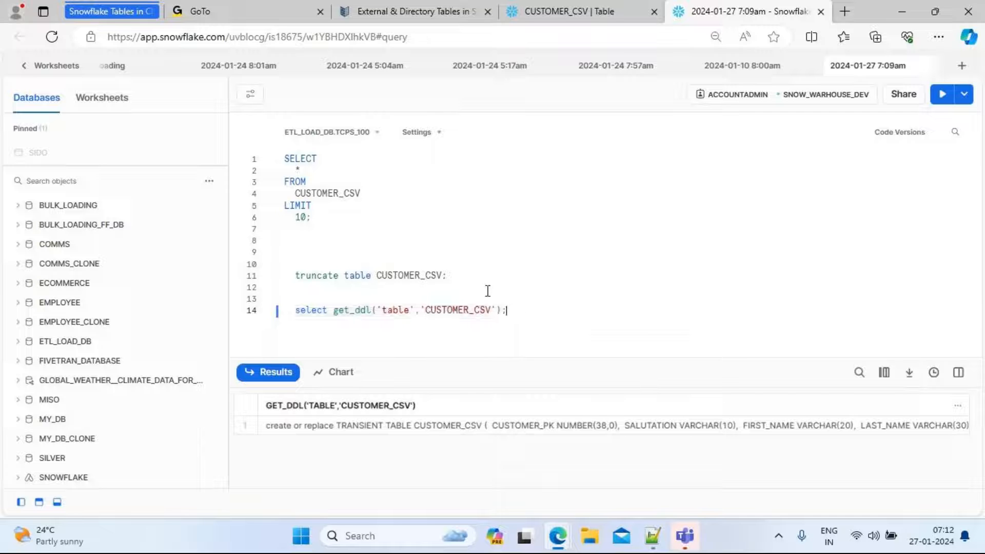
left_click_drag(452, 277, 249, 262)
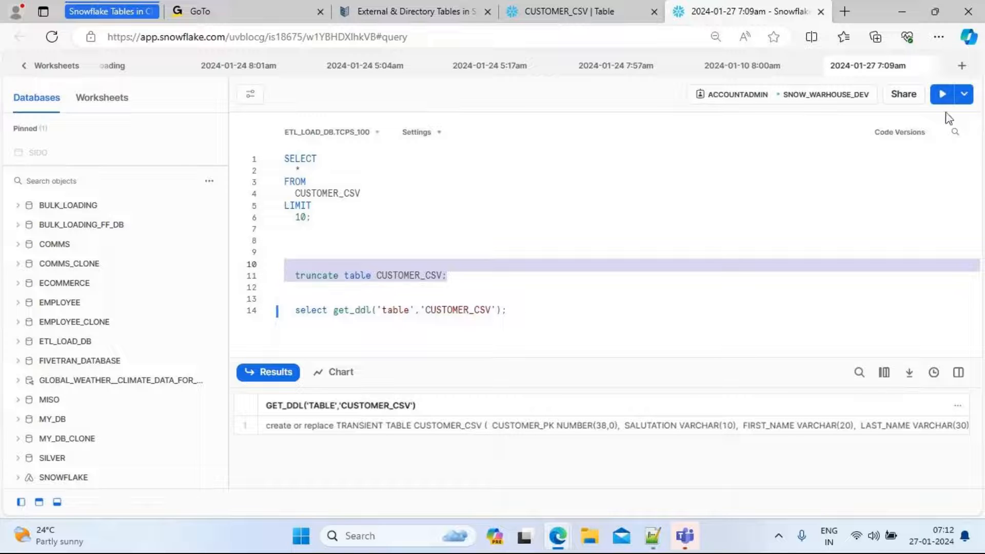
left_click(943, 95)
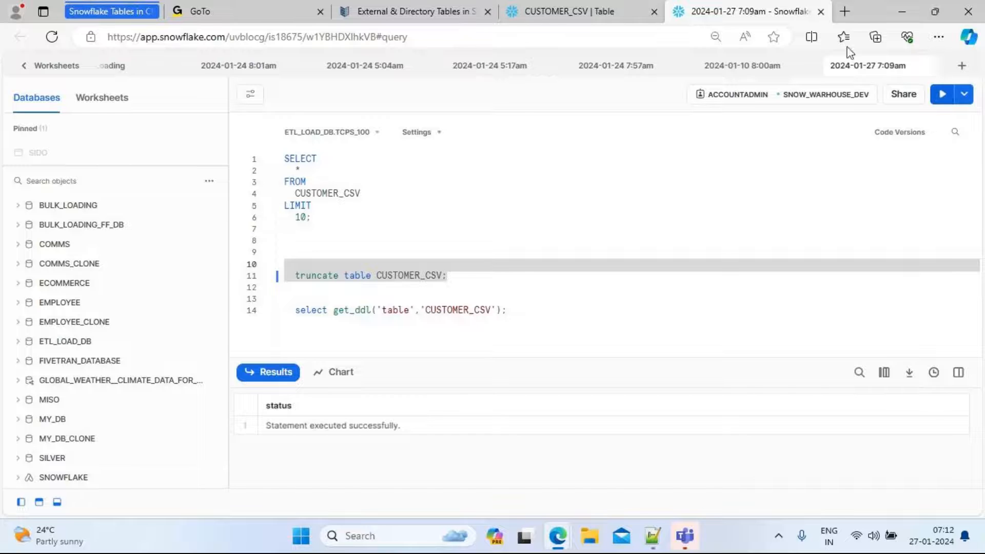
Refresh the CUSTOMER_CSV data preview on the table page and open its column list
left_click(593, 14)
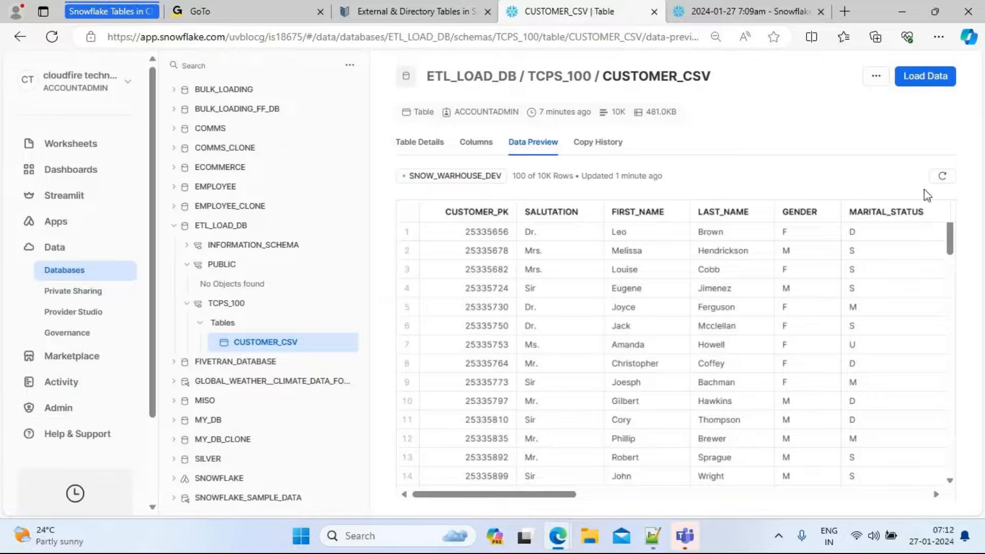
left_click(942, 179)
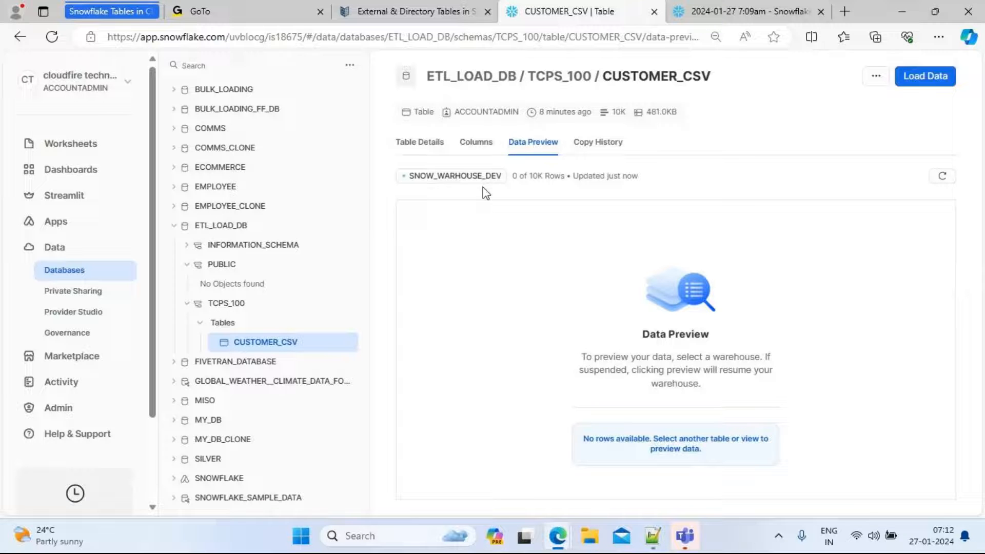
left_click(477, 145)
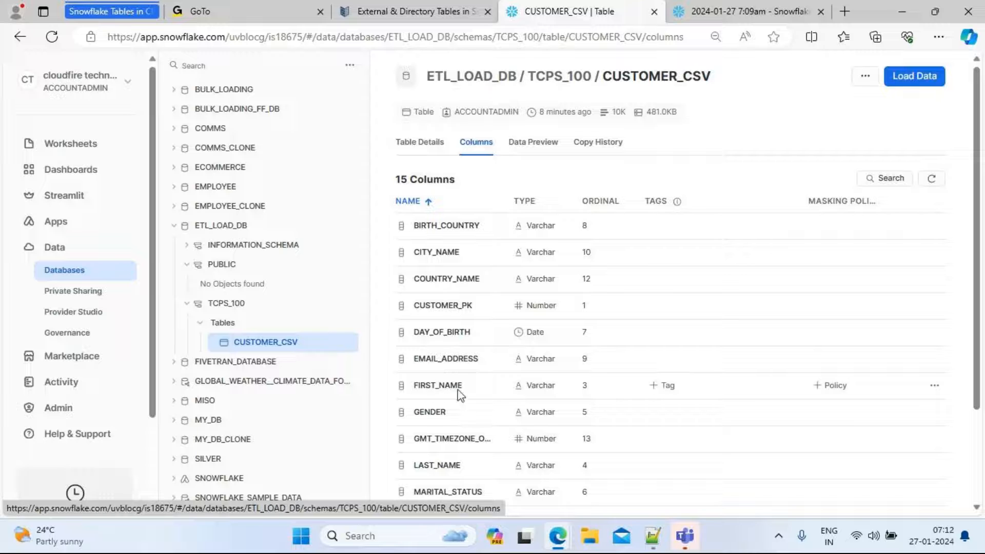
Compare the customer_csv create script in the text editor with the table's column list
left_click(655, 537)
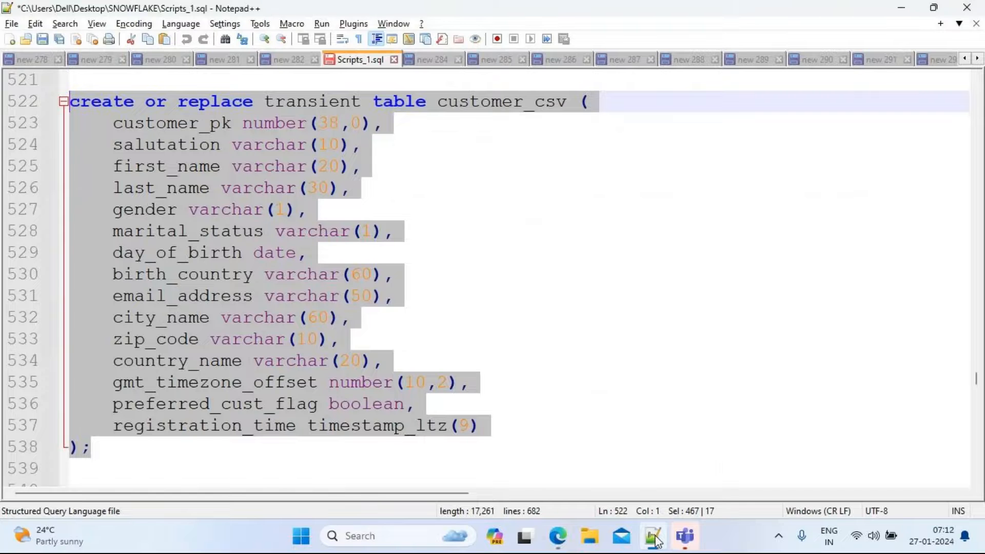
double_click(178, 123)
key("alt+Tab")
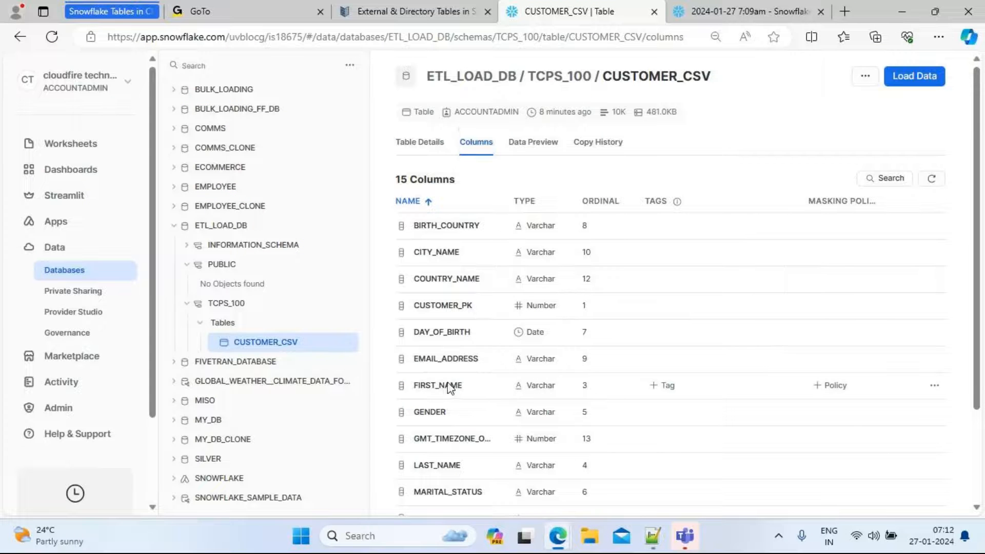
key("alt+Tab")
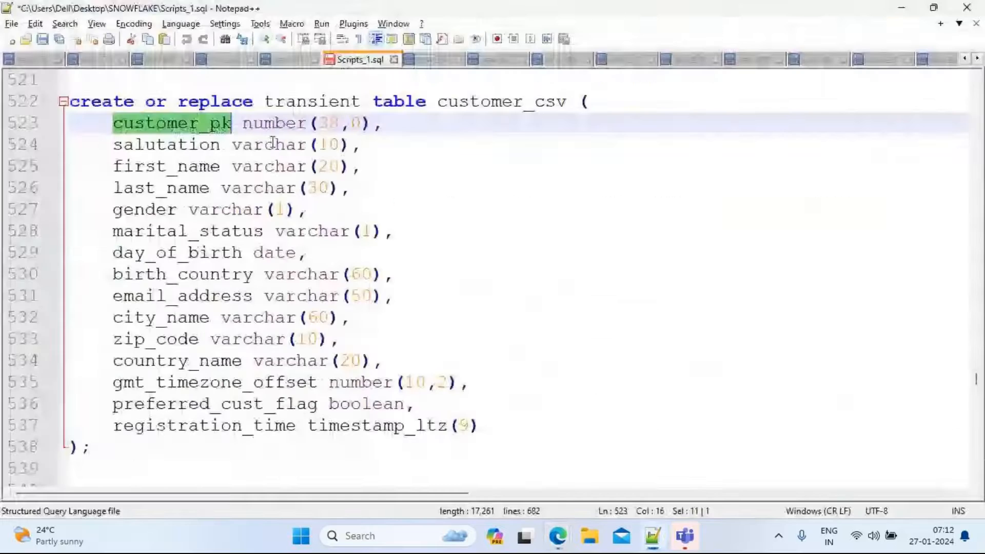
Review the CUSTOMER_CSV table's copy history, scrolling across the loaded file's details
double_click(167, 165)
key("alt+Tab")
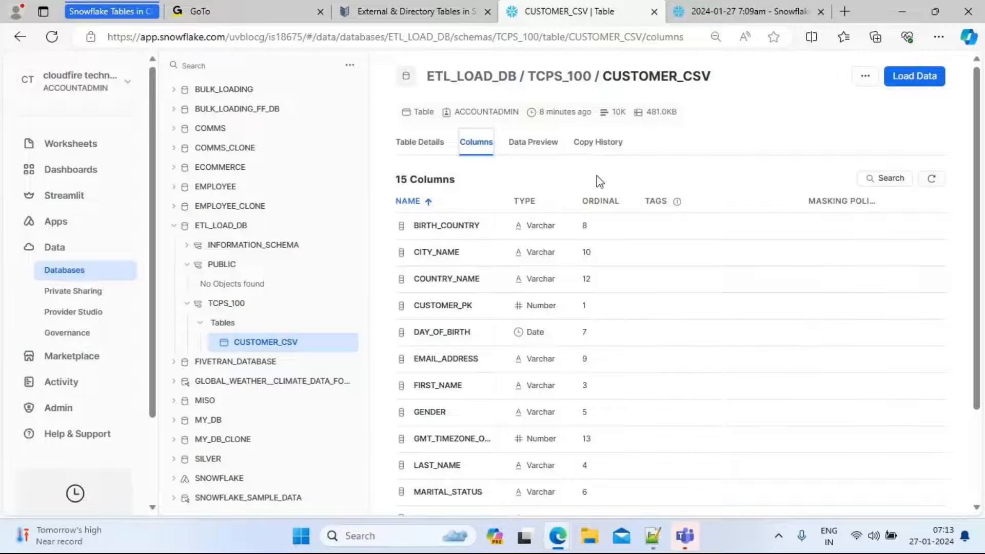
left_click(598, 146)
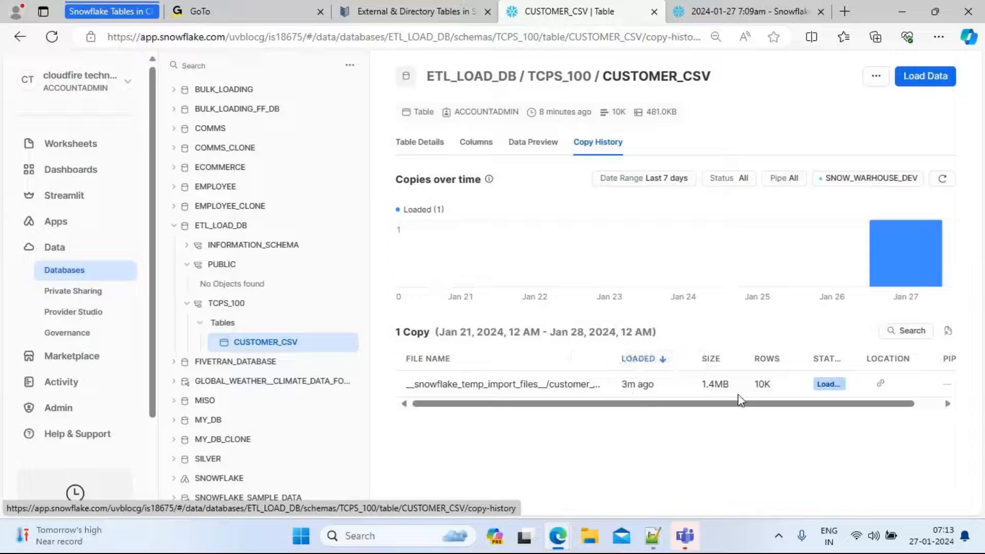
left_click_drag(741, 404, 839, 406)
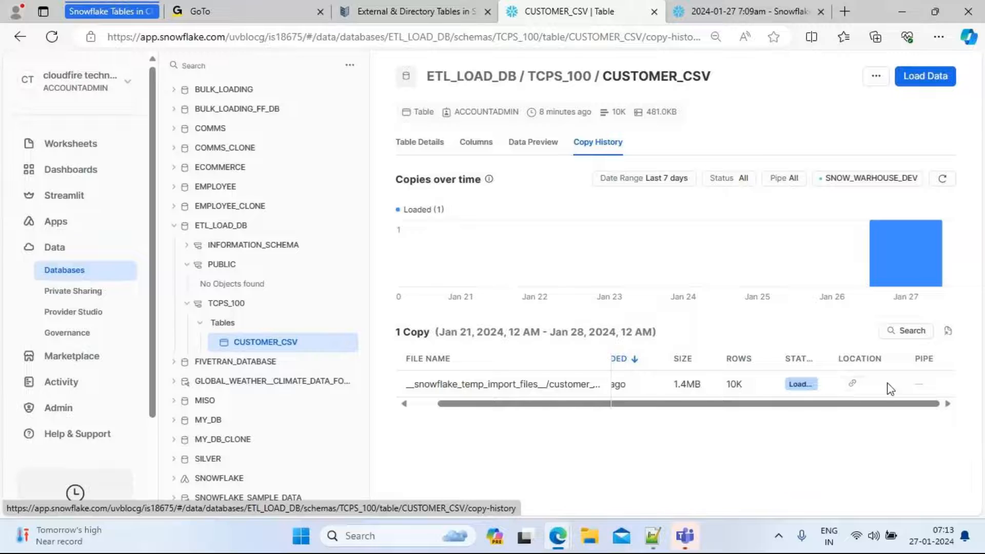
left_click(852, 385)
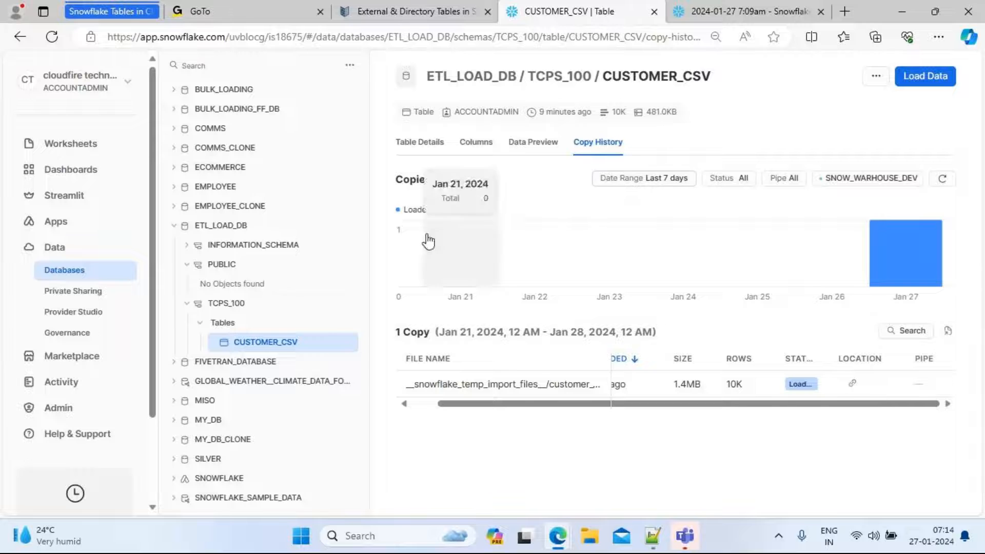
Start creating a Snowflake-managed stage in the TCPS_100 schema named demo_directory
left_click(226, 308)
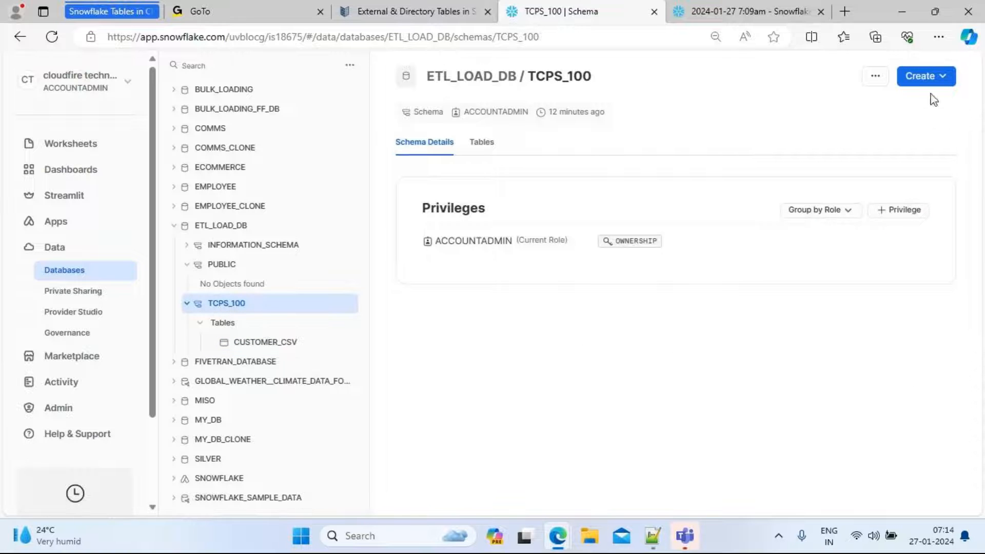
left_click(943, 78)
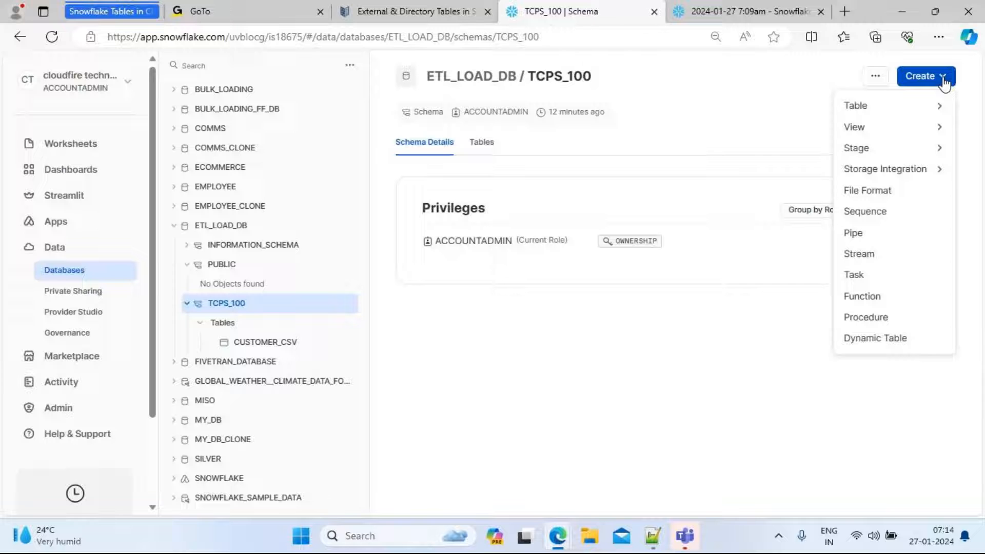
mouse_move(902, 150)
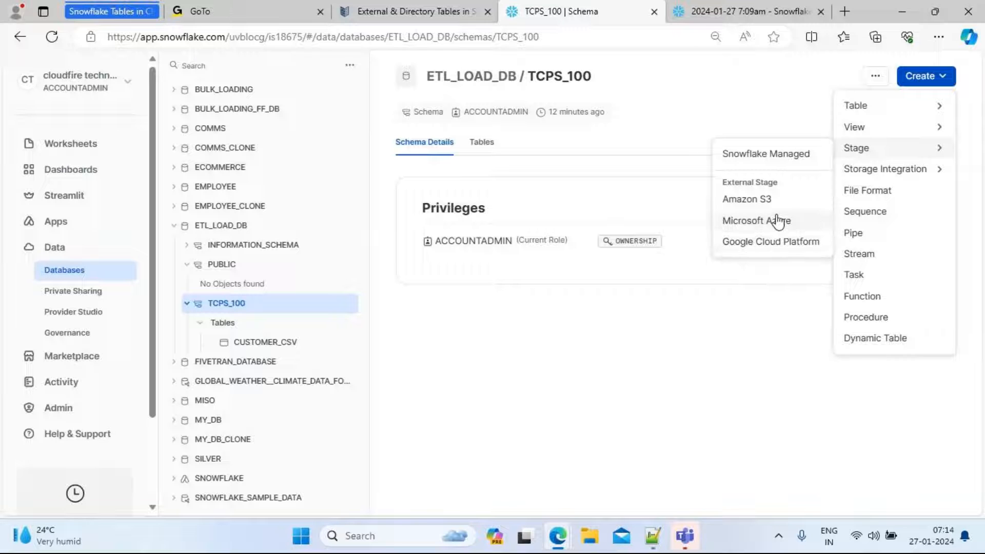
left_click(792, 162)
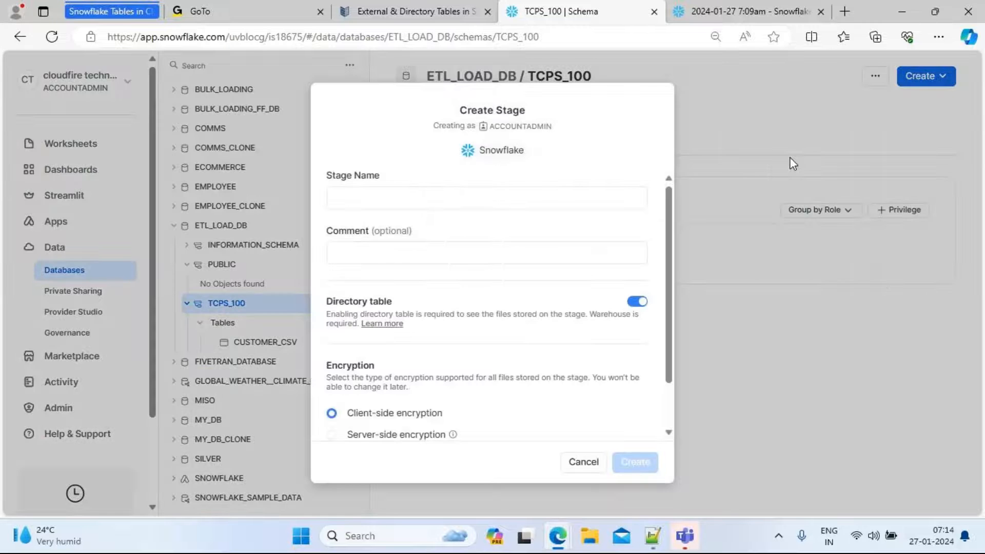
left_click(370, 200)
type("dem")
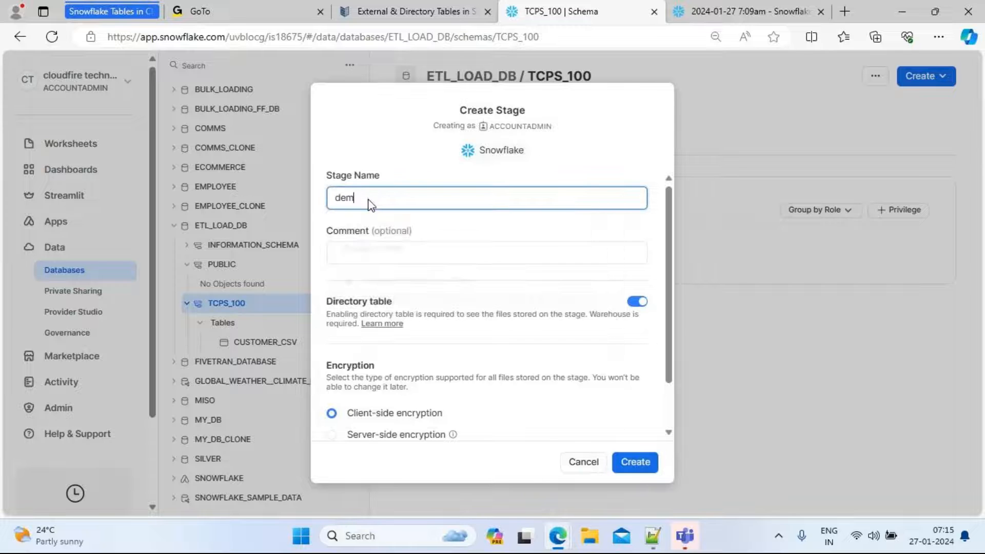
type("o_directory")
double_click(370, 200)
left_click(424, 199)
Switch off the directory table option, review the SQL preview, and create the stage
left_click(635, 310)
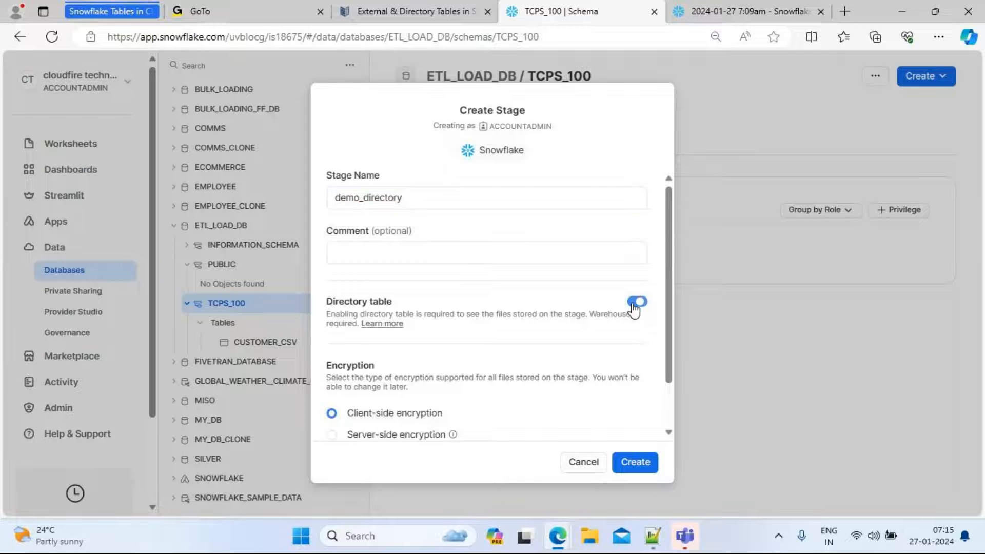
left_click(635, 310)
left_click(641, 307)
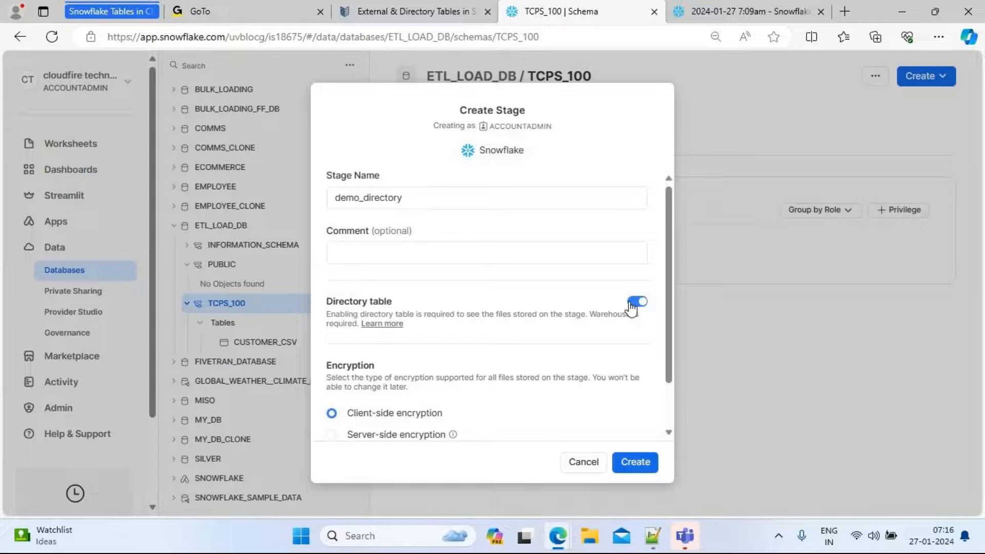
left_click(632, 309)
left_click(640, 308)
left_click_drag(669, 355, 676, 392)
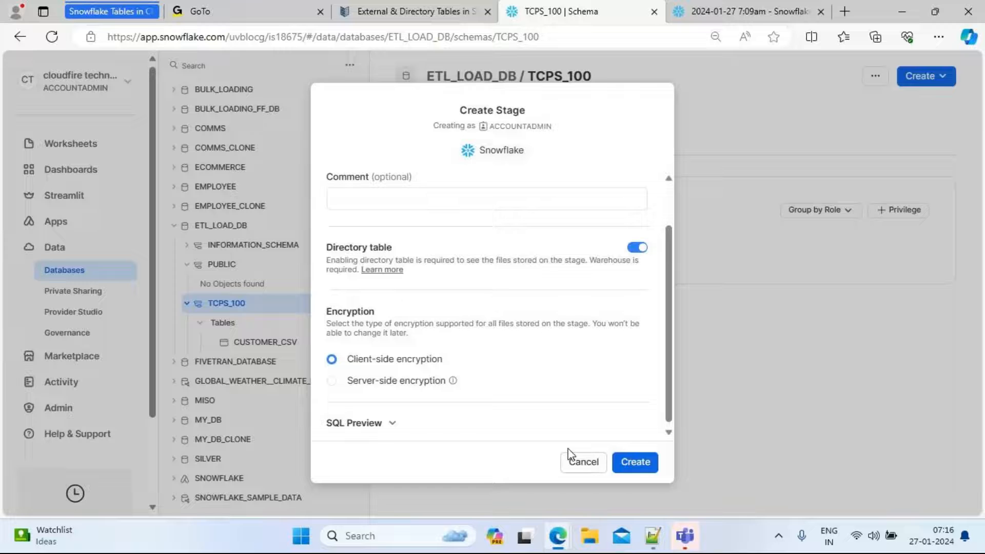
left_click(353, 425)
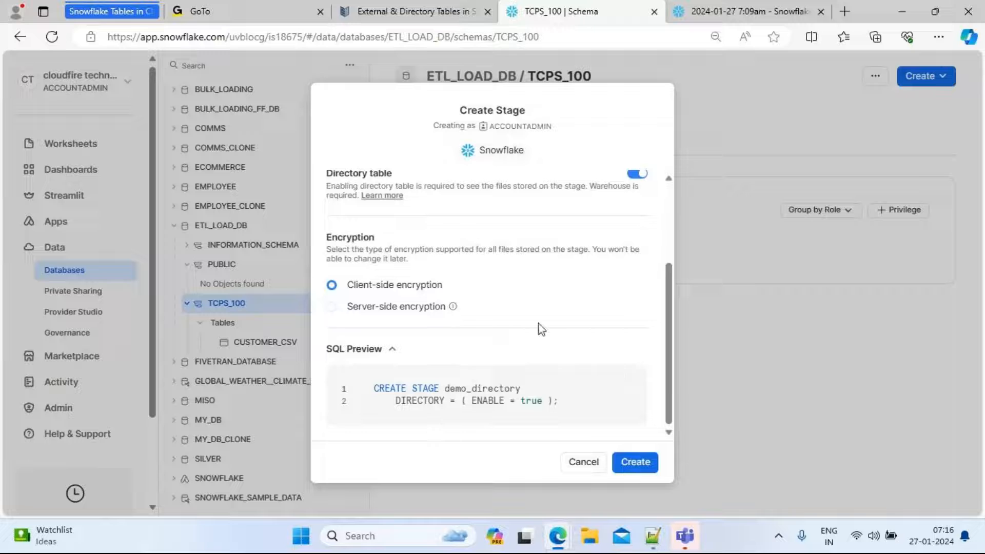
left_click(637, 177)
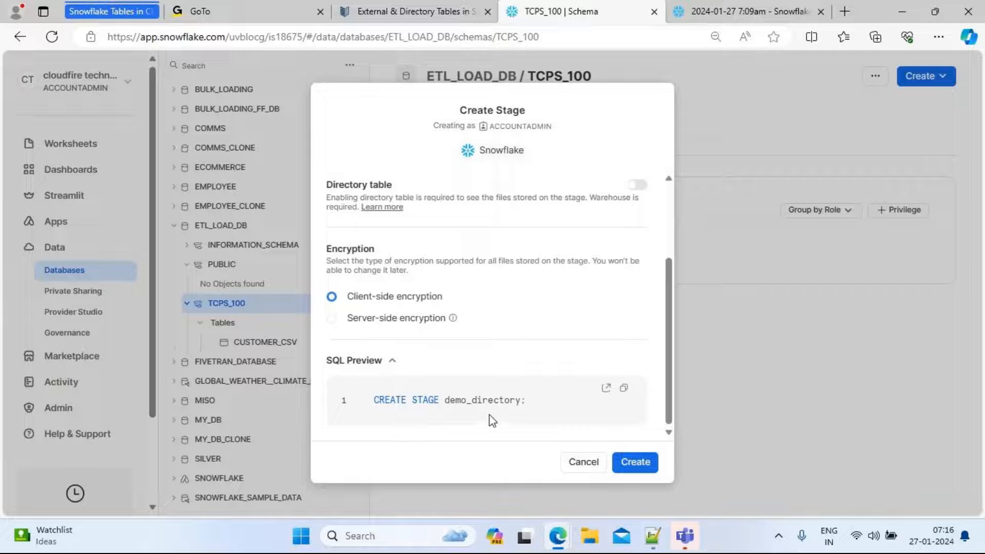
left_click(647, 467)
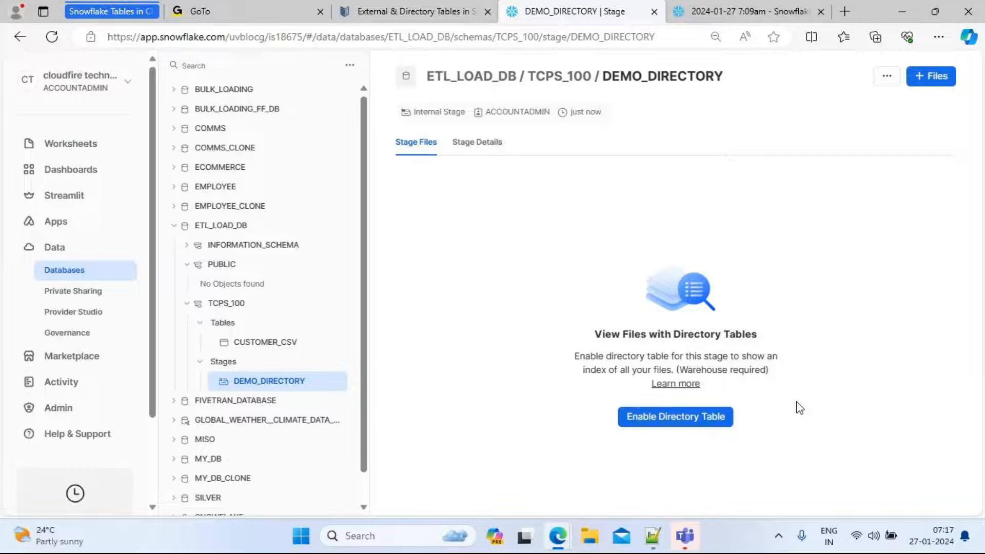
Enable the directory table on the DEMO_DIRECTORY stage and check its stage details
left_click(682, 421)
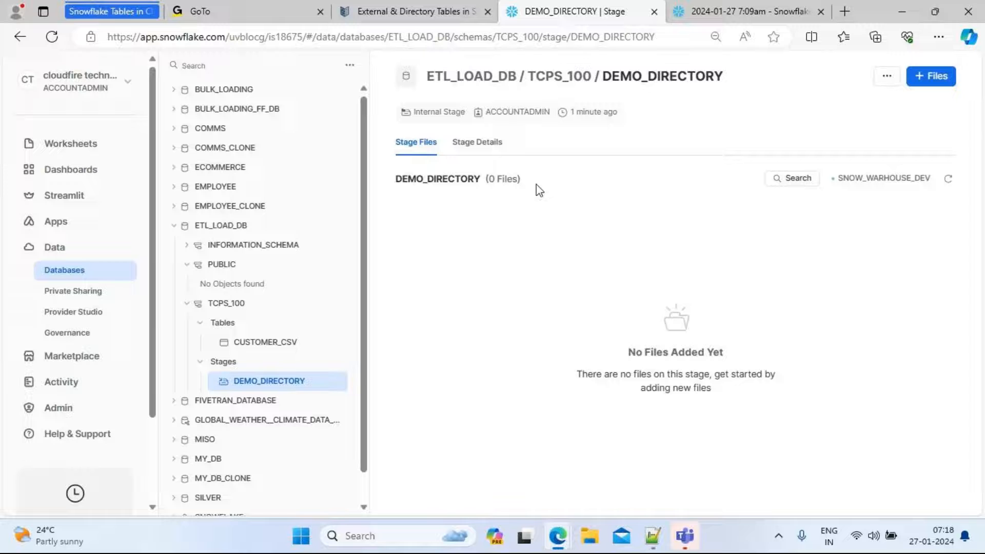
left_click(477, 143)
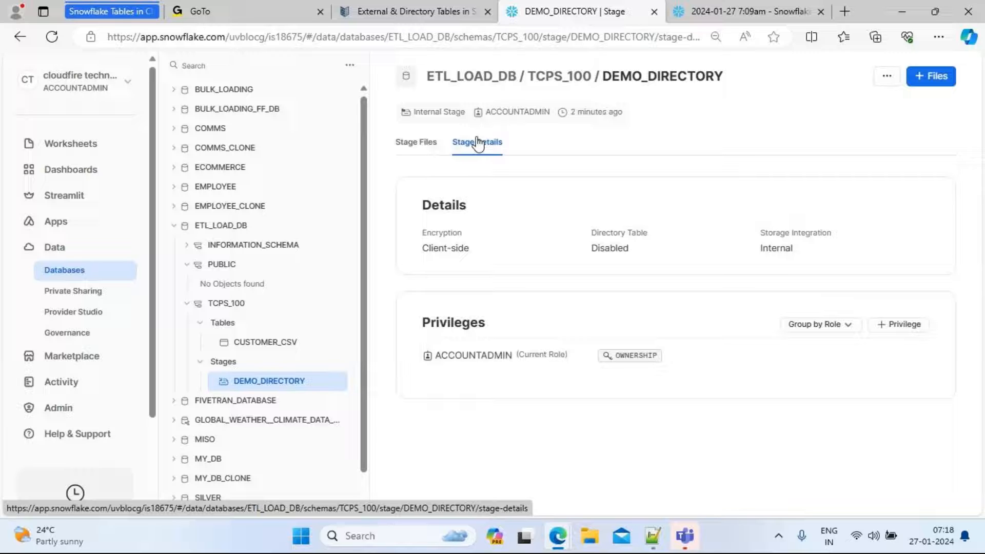
left_click(418, 144)
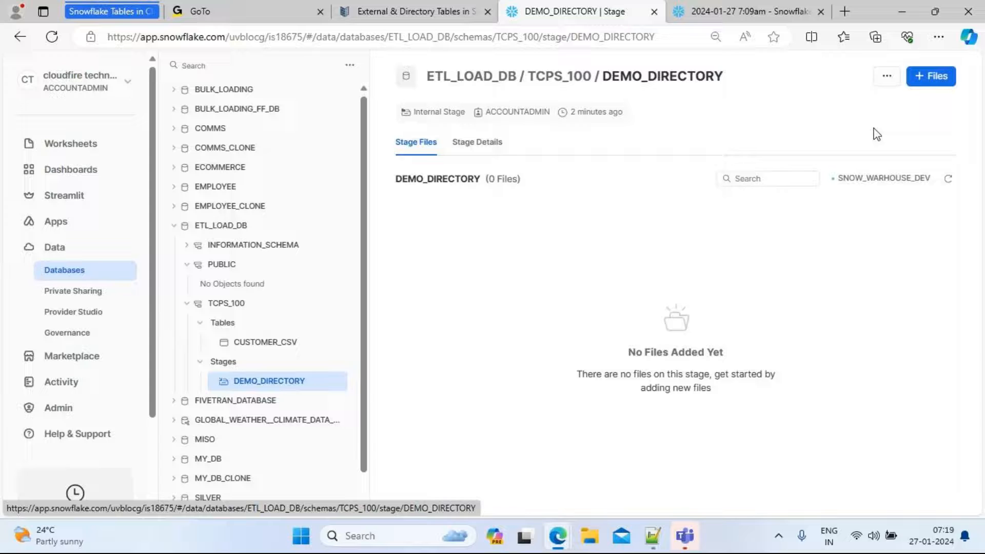
Upload customer_10k_good_data and its copy to the stage under the folder path /customer, then open that folder
left_click(936, 84)
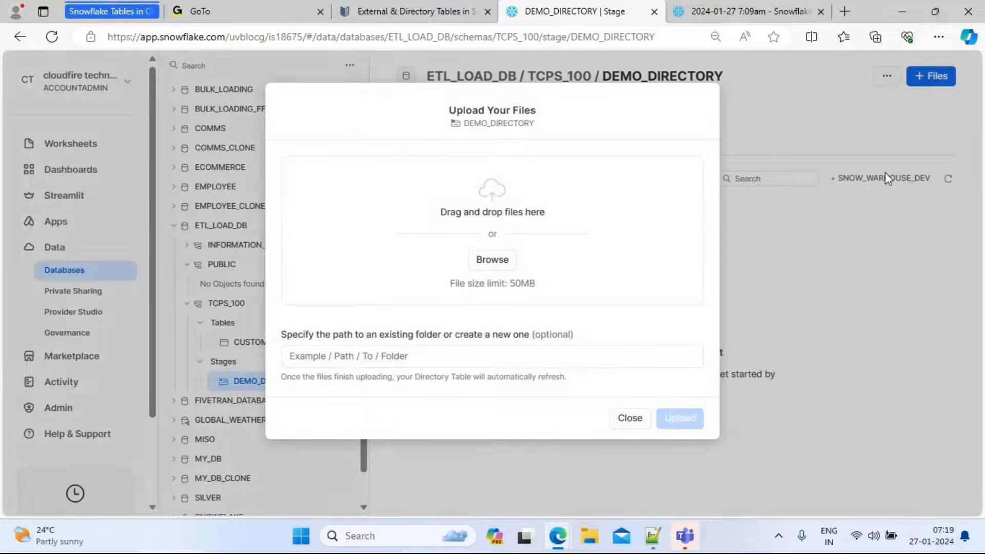
left_click(632, 418)
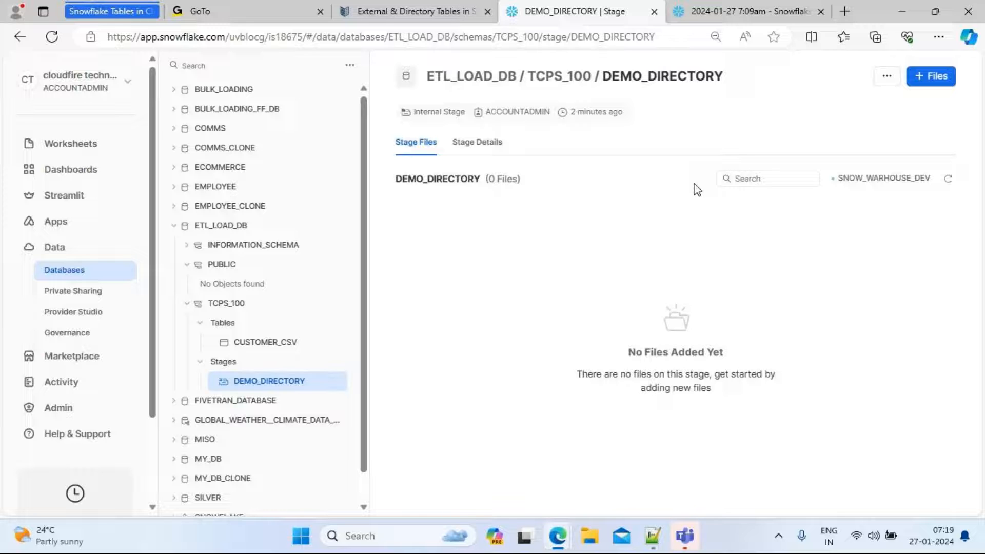
left_click(934, 78)
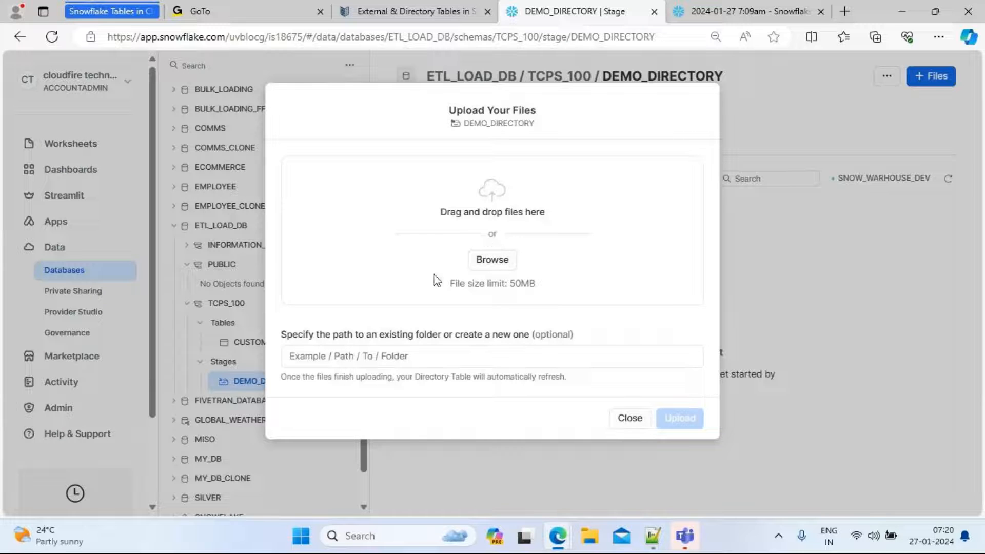
left_click(501, 260)
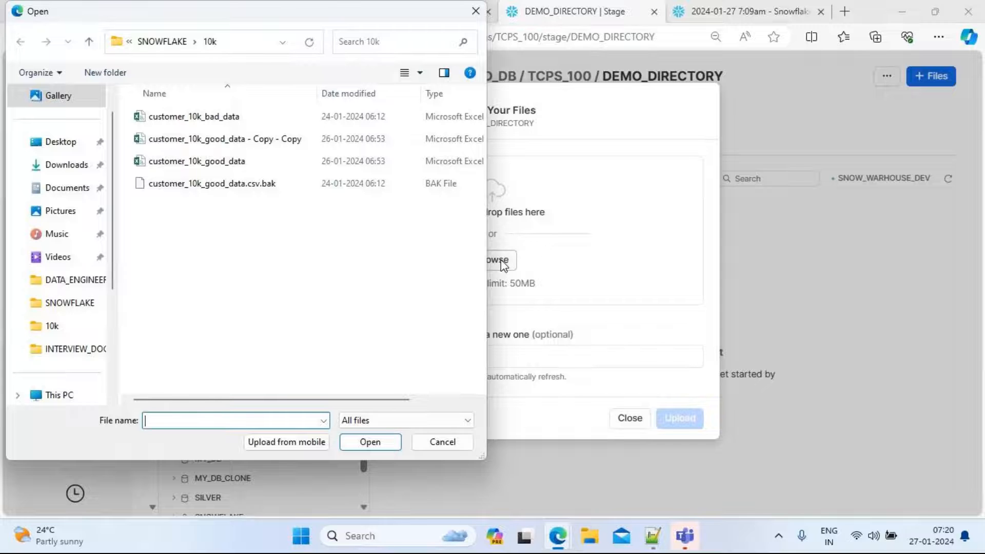
left_click(211, 142)
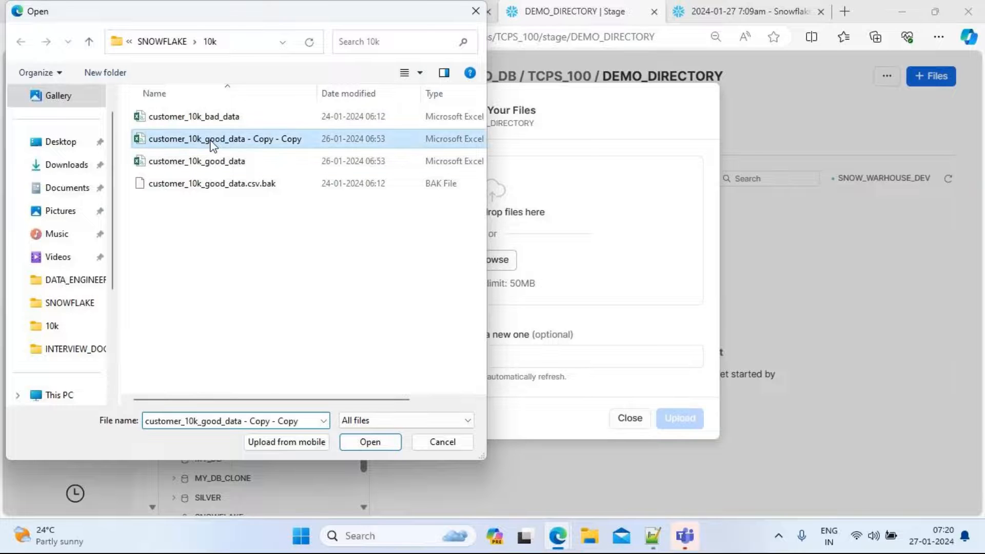
key("shift+Down")
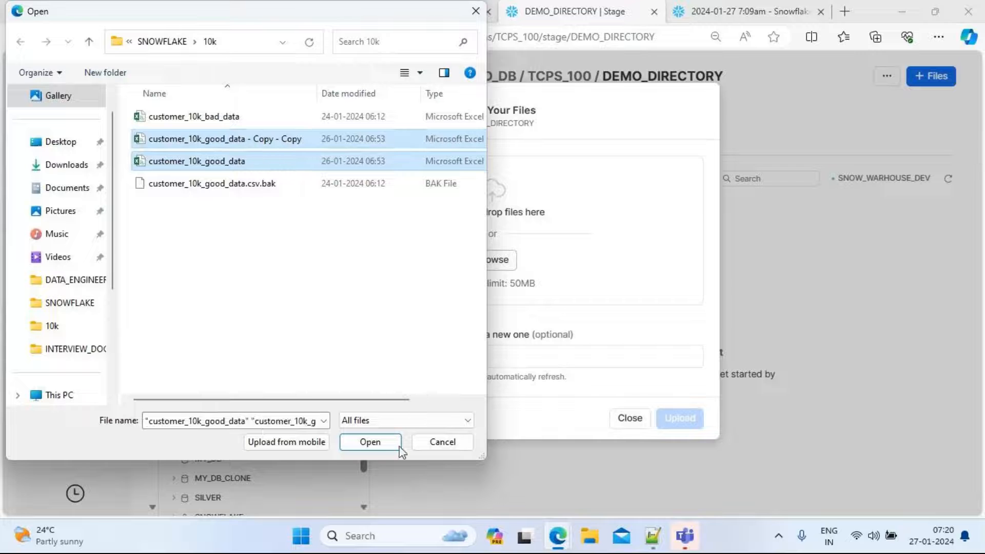
left_click(372, 442)
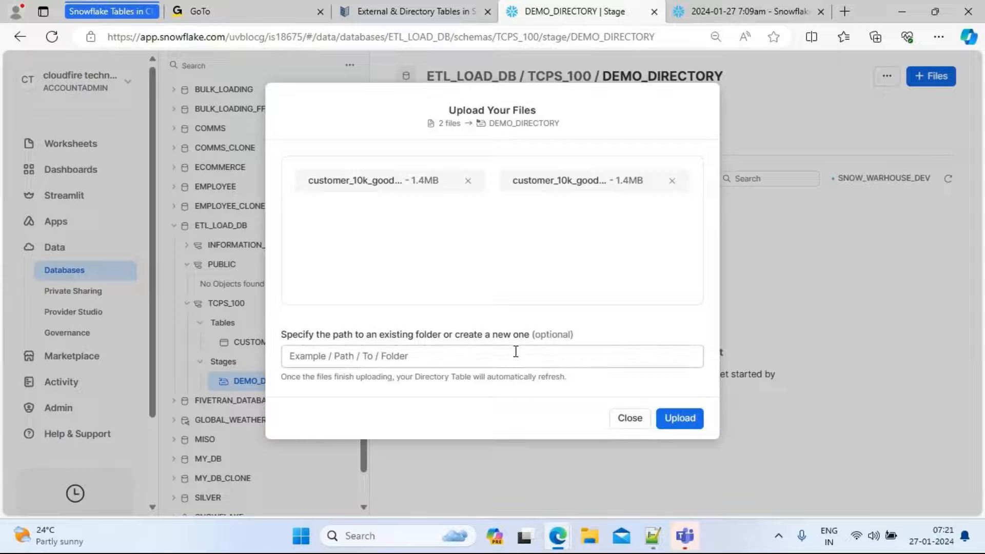
left_click(354, 356)
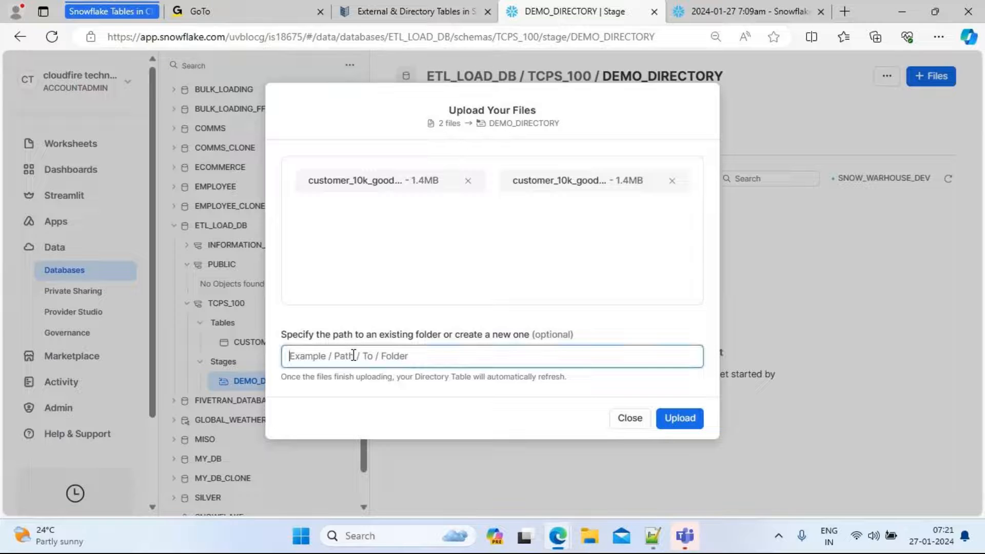
type("/customer")
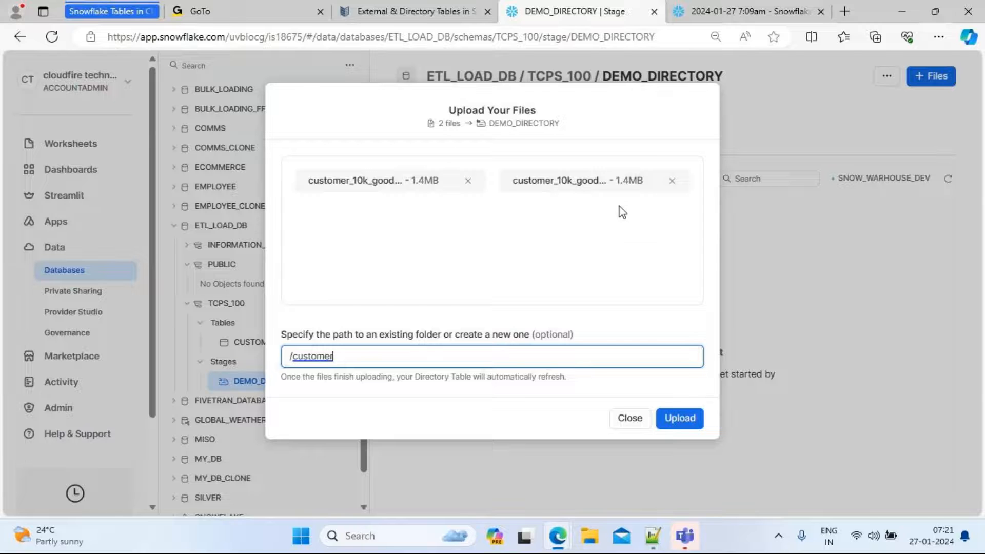
left_click(688, 422)
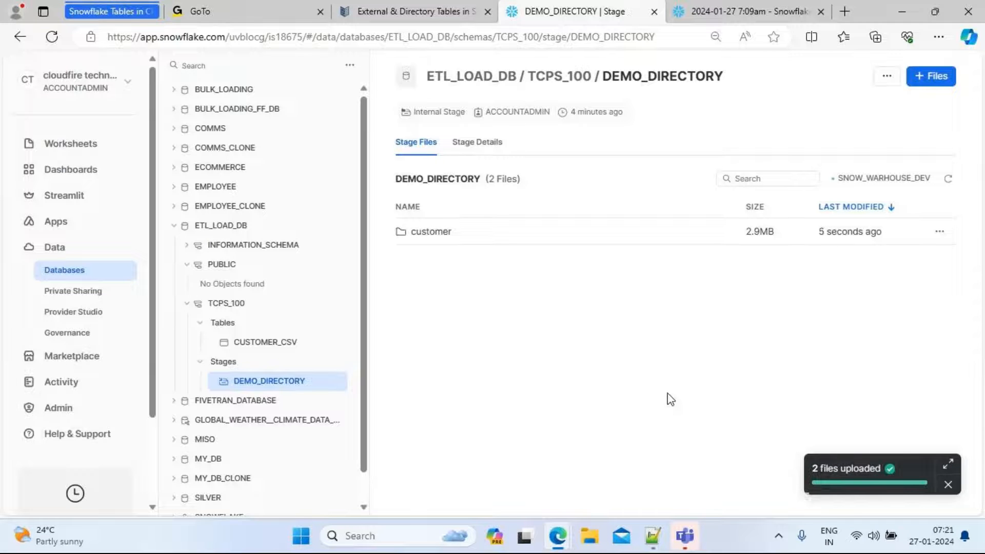
left_click(444, 239)
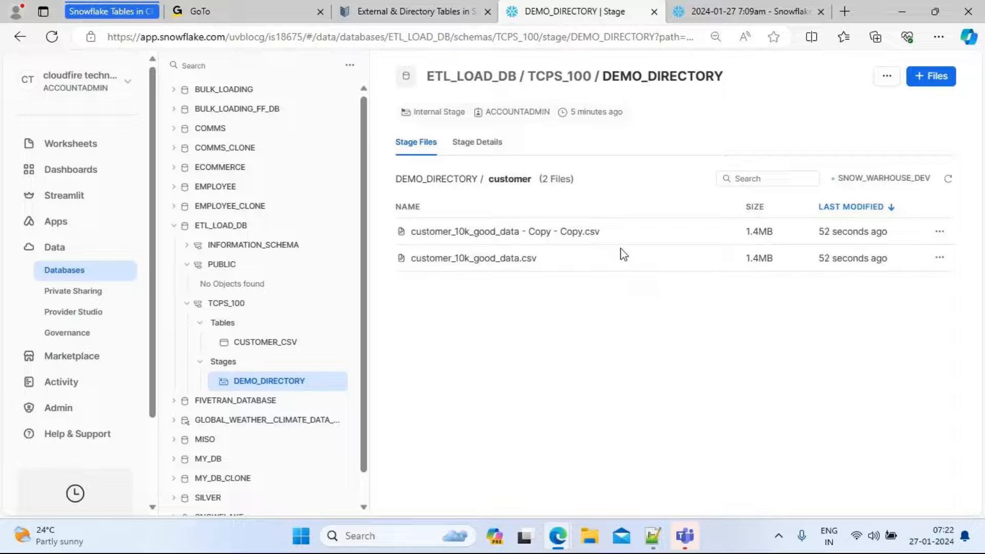
Add a dashed separator line below the get_ddl statement in the worksheet
left_click(739, 10)
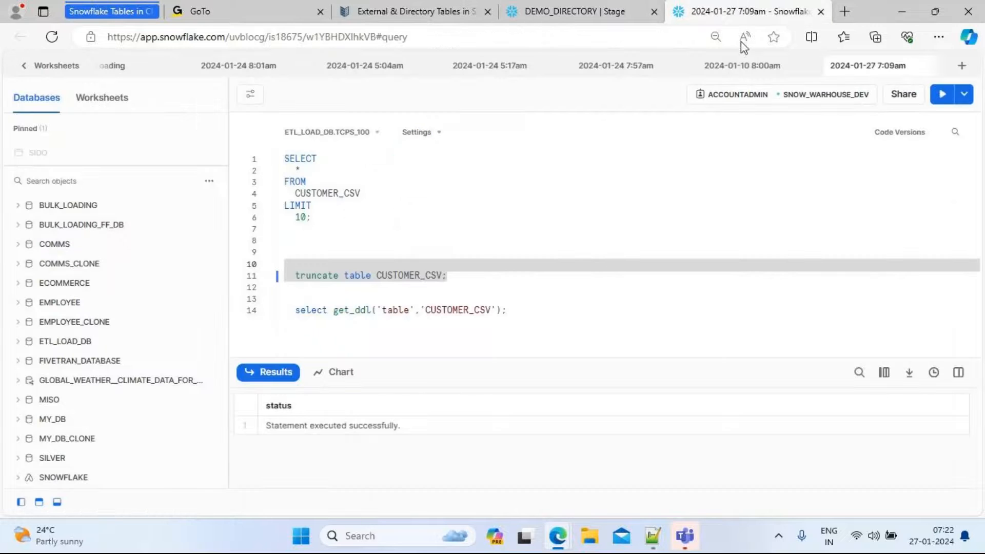
left_click(528, 314)
key("Return")
key("Return")
key("Return")
key("Return")
key("Return")
key("Return")
key("Return")
key("Return")
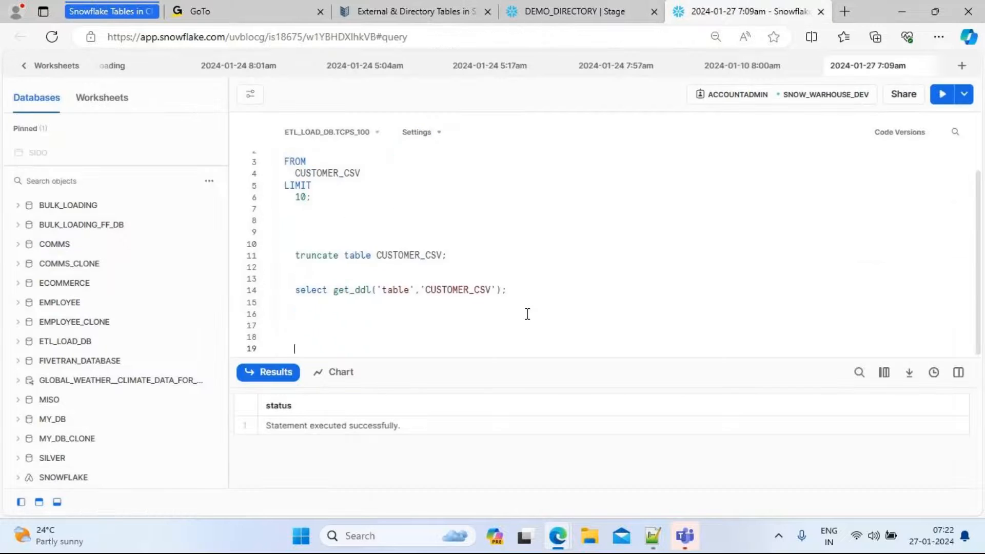
left_click(528, 313)
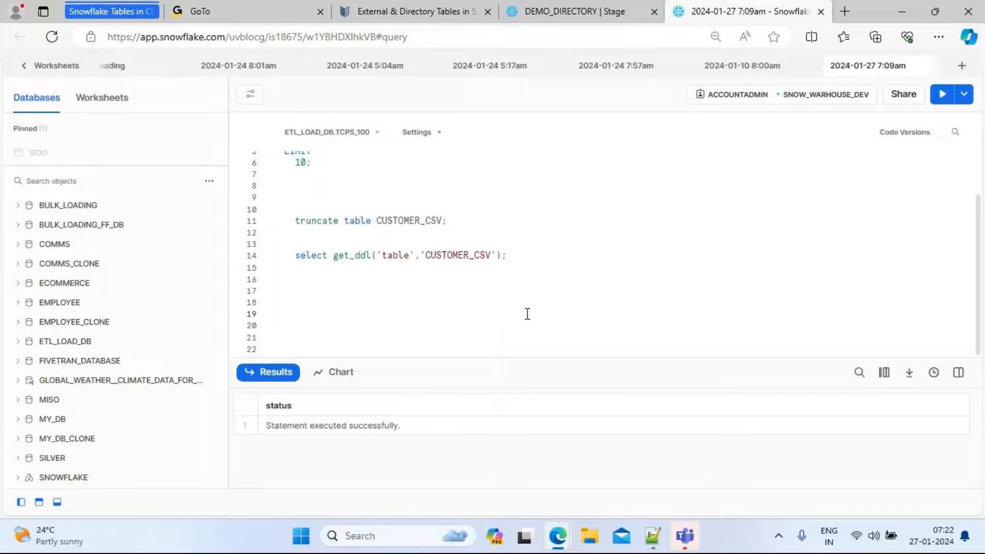
type("--------------------------------------------")
key("Return")
key("Return")
key("Return")
Start a query below the separator selecting all rows from DIRECTORY(@, checking the stage's name on the stage page
type("selec")
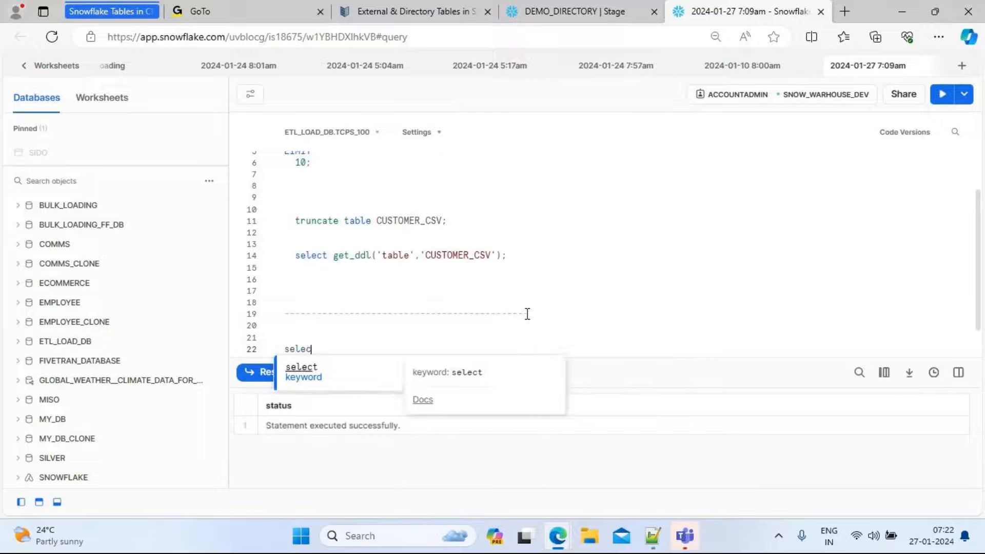
type("t * from ")
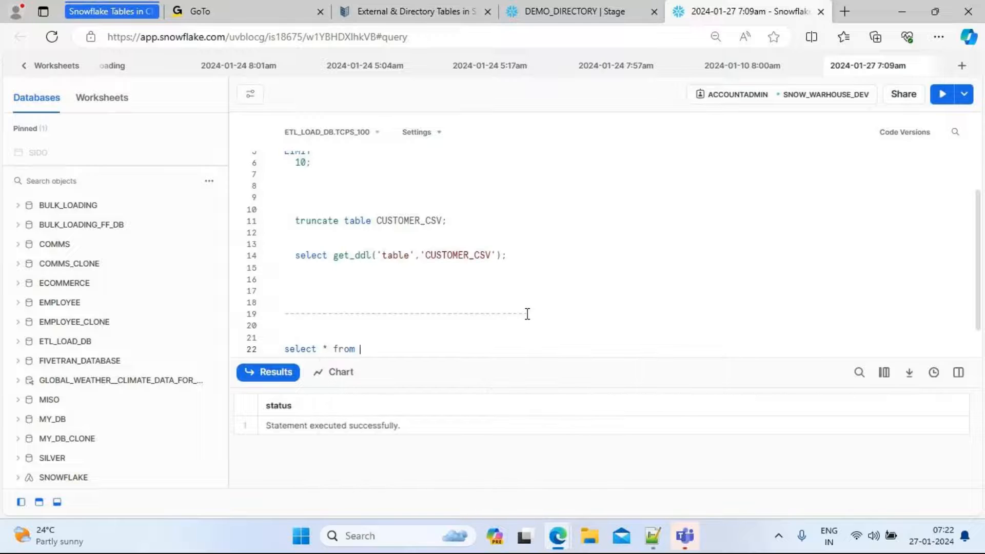
type("DIRECT")
type("ORY")
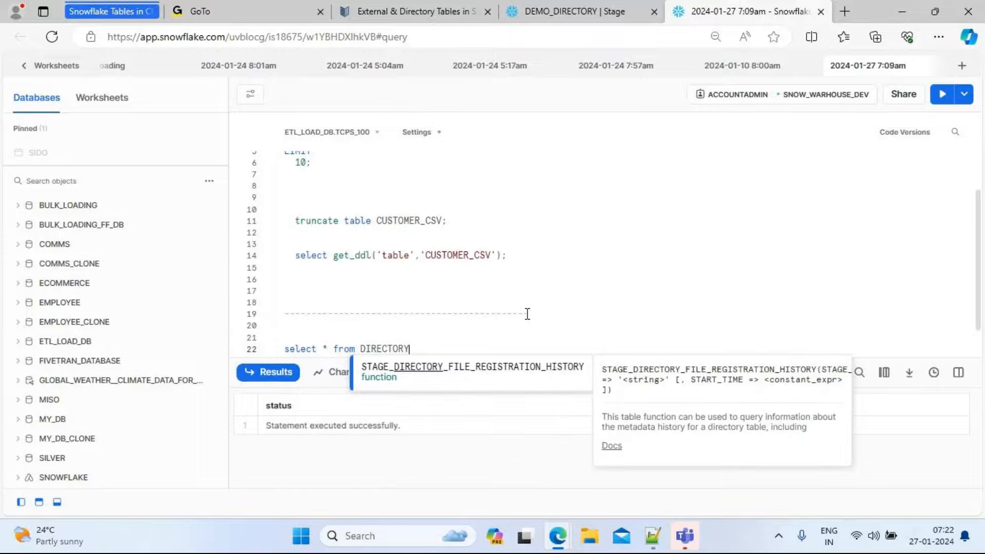
type("()")
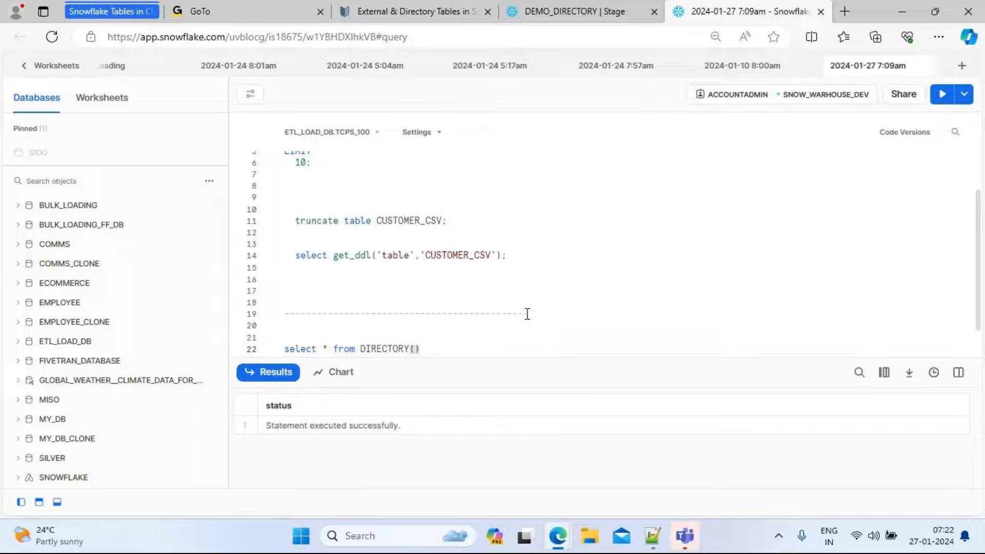
type("@")
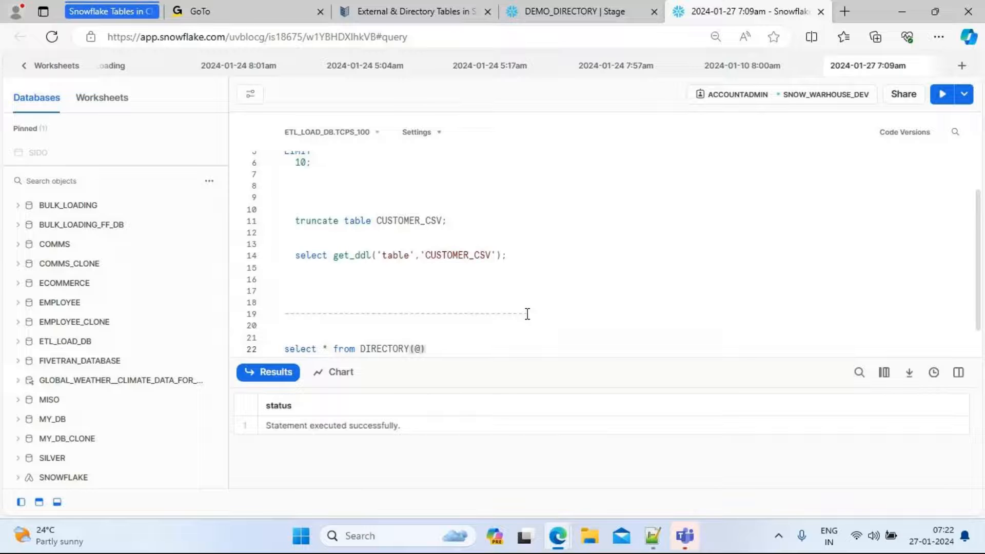
left_click(564, 16)
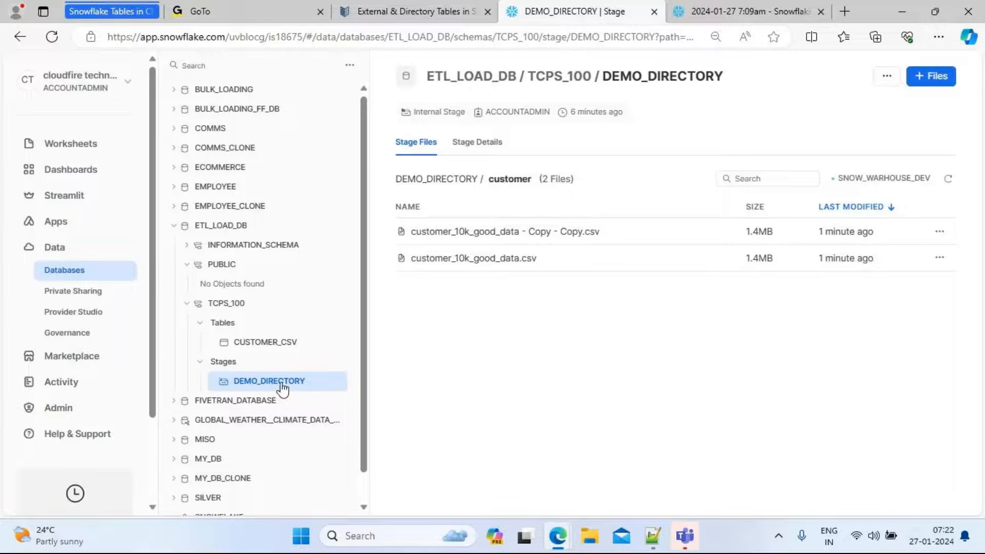
left_click(746, 8)
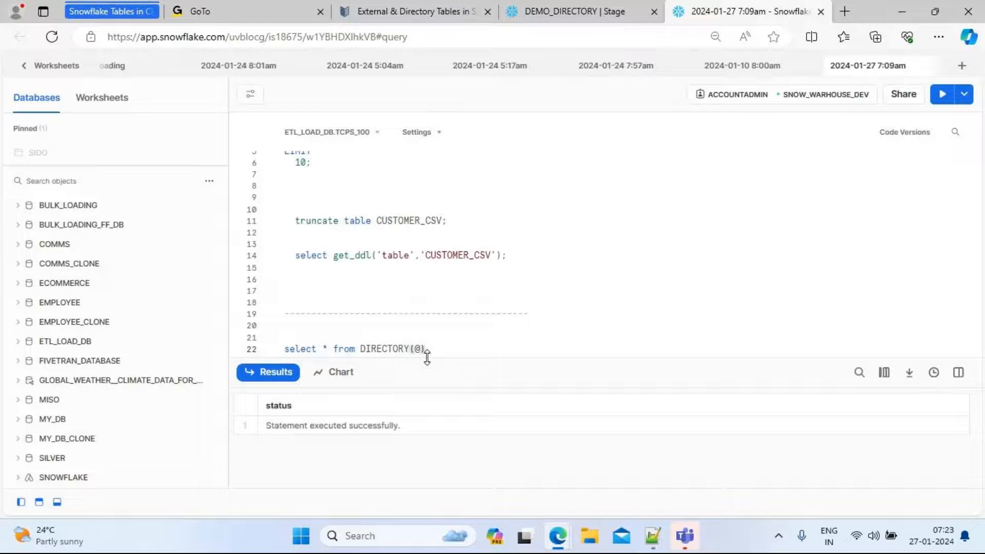
Complete the query's stage path as DEMO_DIRECTORY/CUSTOMER, rechecking the folder name on the stage page
type("DEMO_DIRECTORY/")
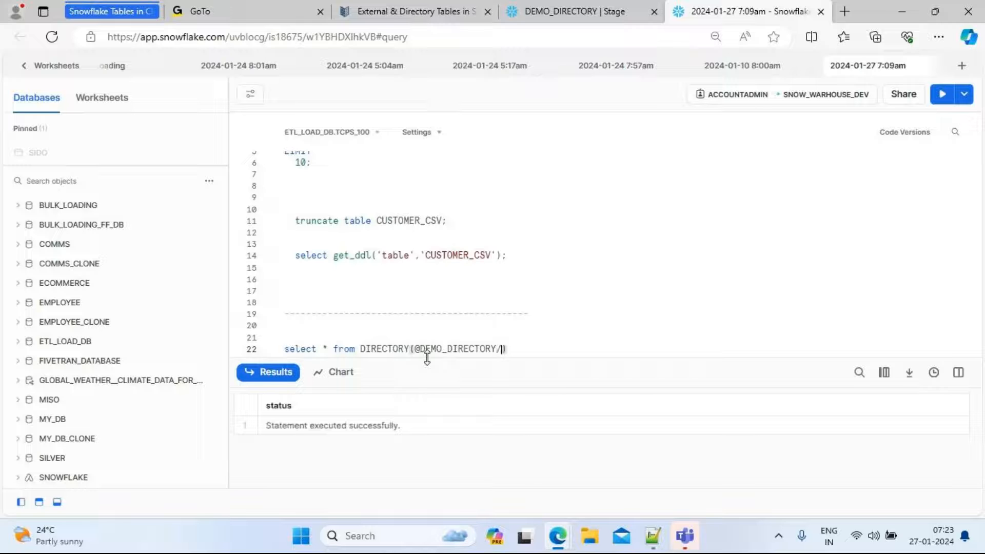
left_click(583, 12)
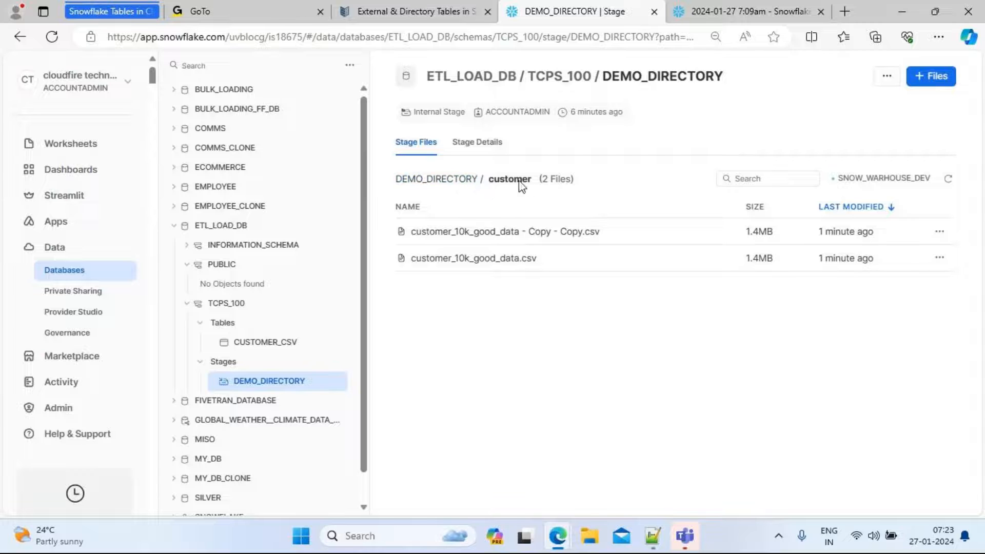
left_click(732, 11)
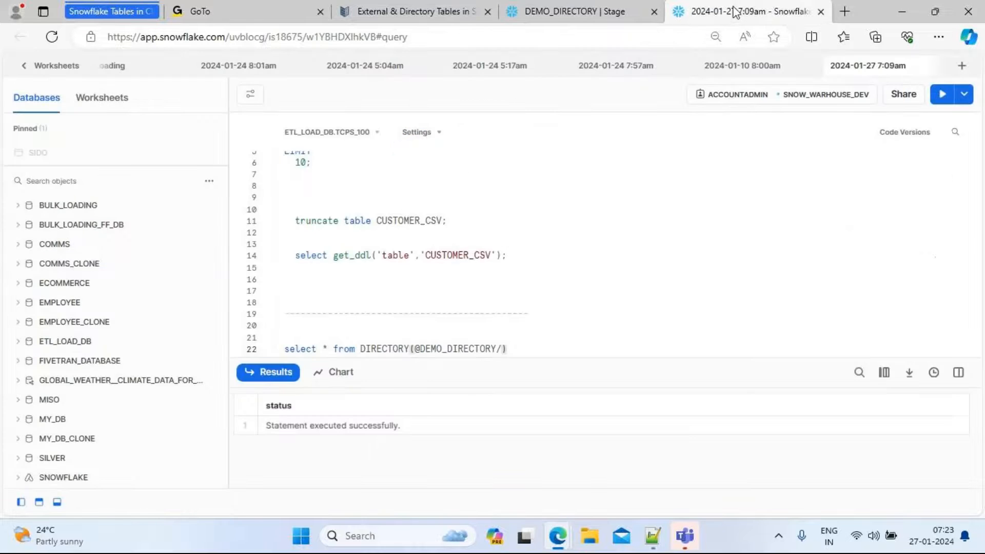
type("CUSTOME")
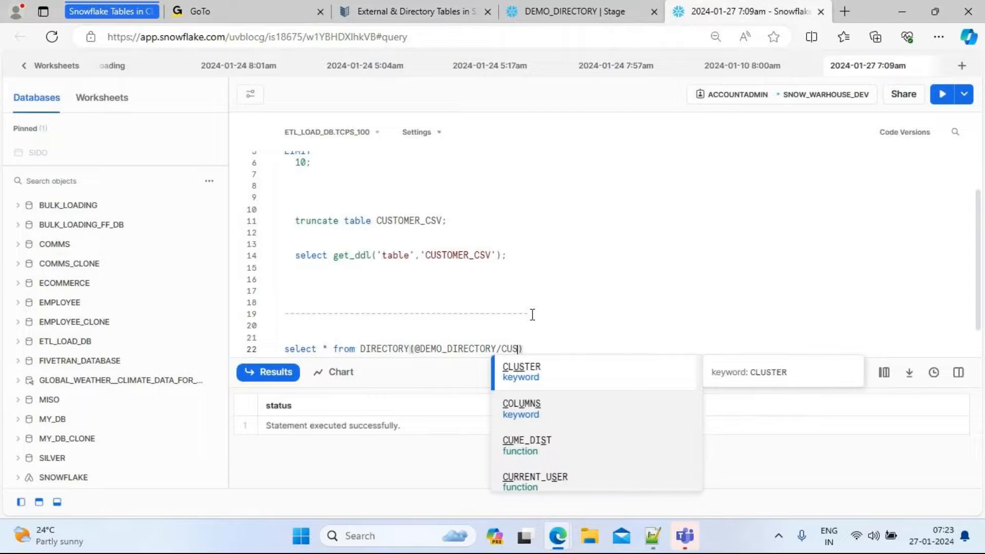
type("R)")
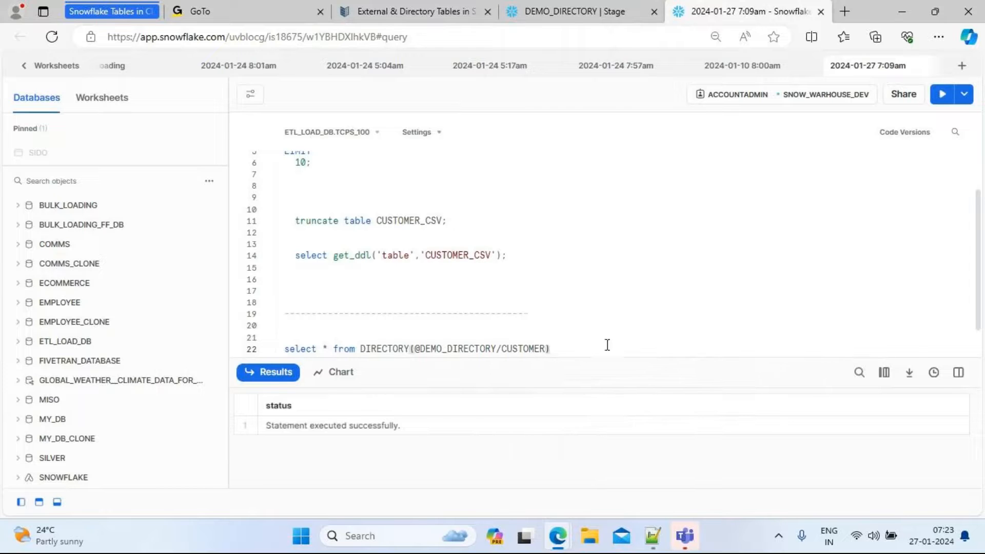
type(";")
Try to run the directory query with the /CUSTOMER folder path
scroll(395, 324, "down", 1)
scroll(395, 323, "up", 1)
double_click(396, 348)
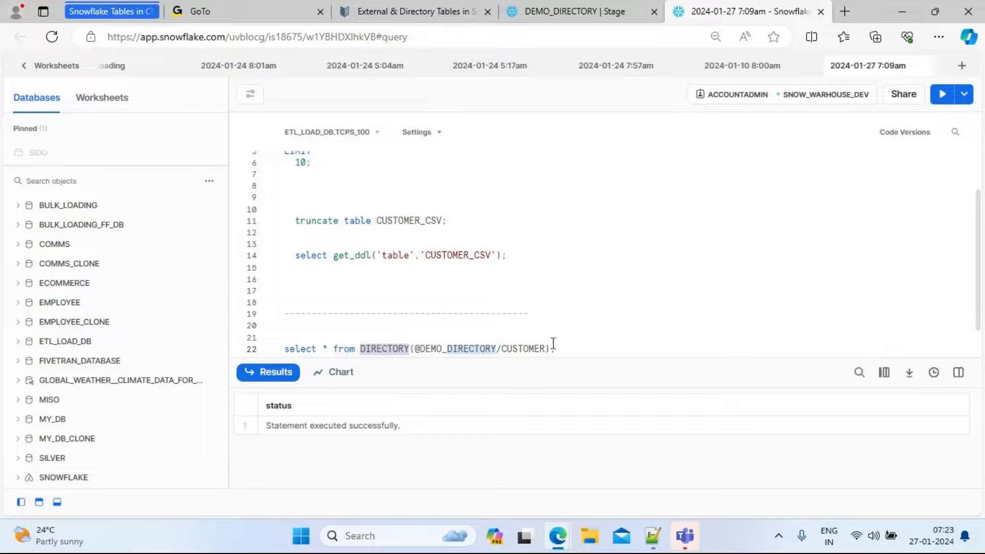
left_click_drag(564, 347, 281, 348)
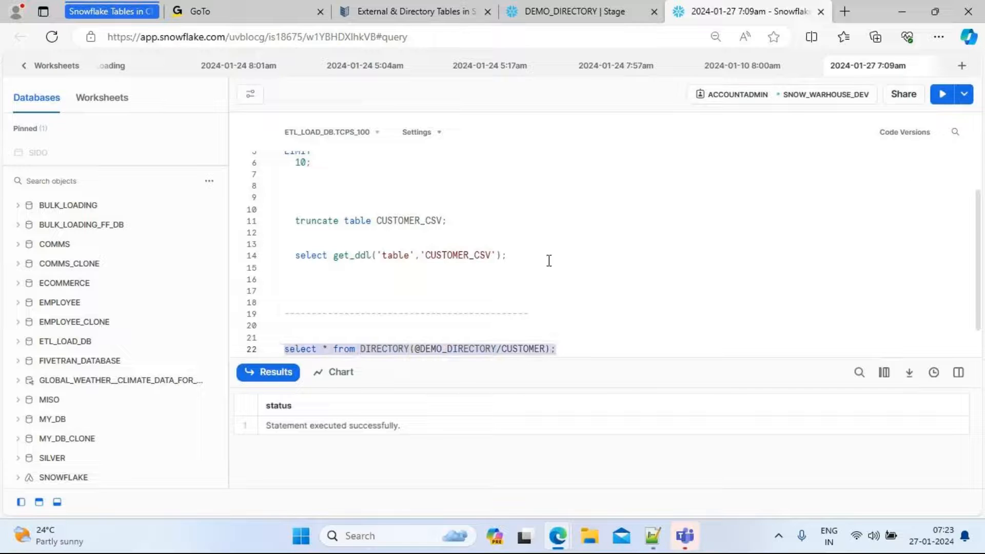
left_click(943, 95)
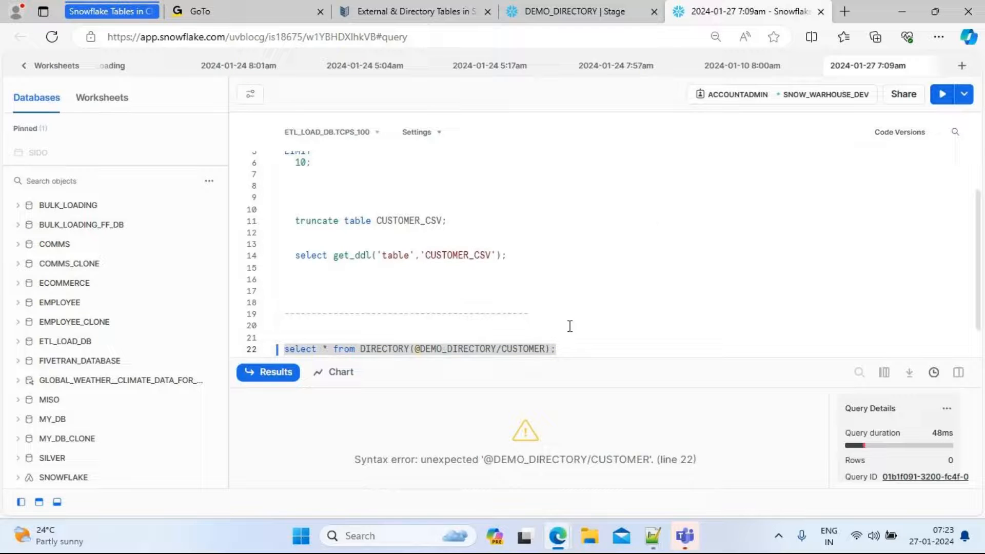
double_click(537, 348)
key("BackSpace")
key("BackSpace")
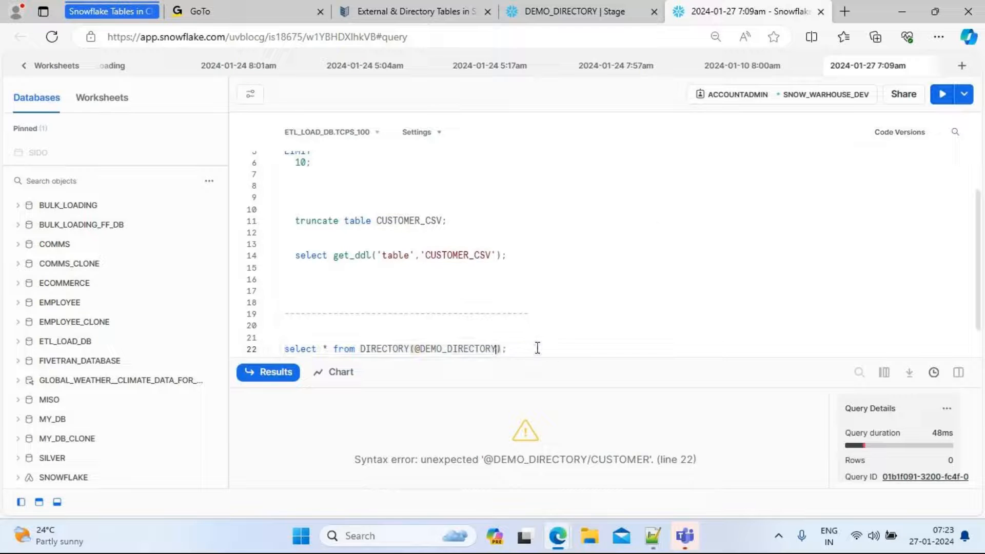
triple_click(532, 349)
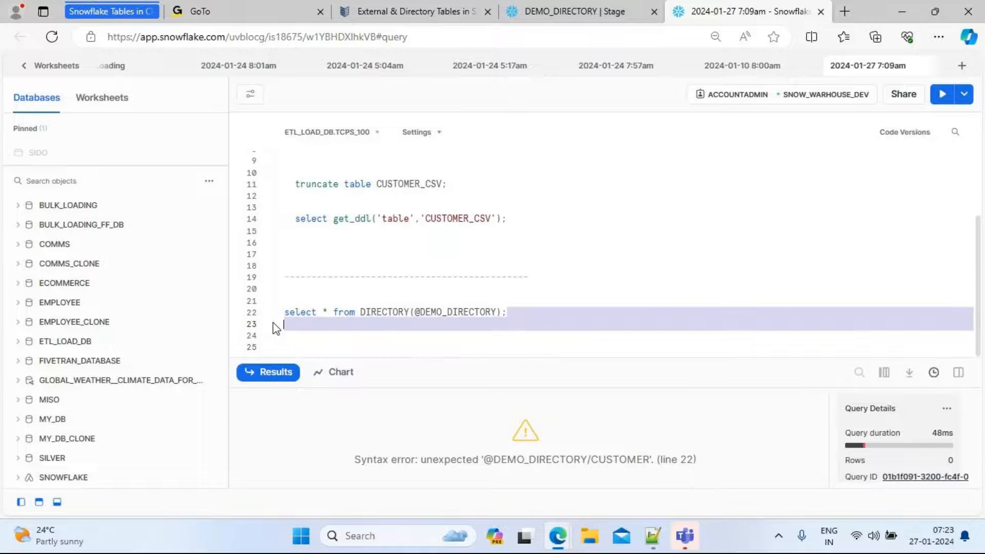
left_click(943, 97)
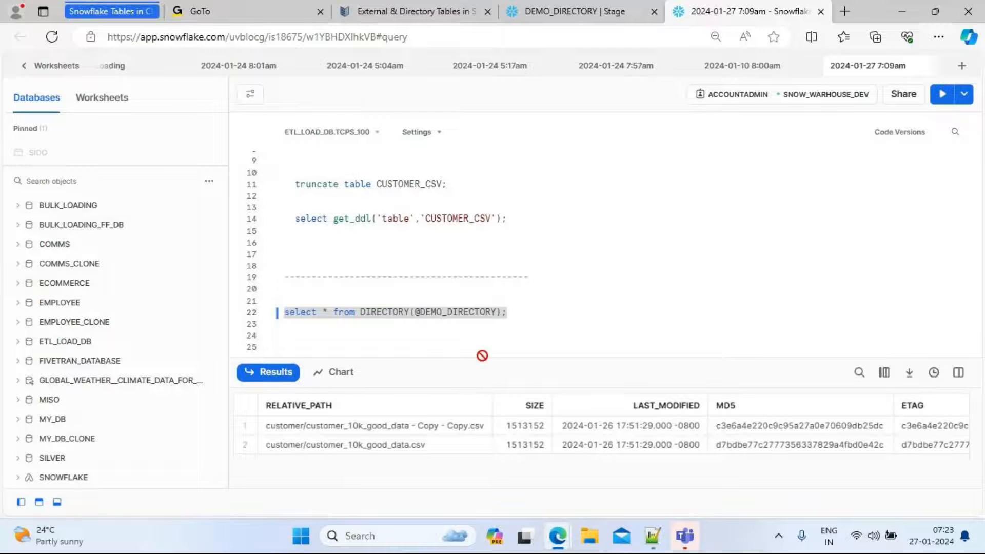
Copy the stage name DEMO_DIRECTORY into the dashed separator line and add more dashes after it
left_click_drag(484, 361, 478, 343)
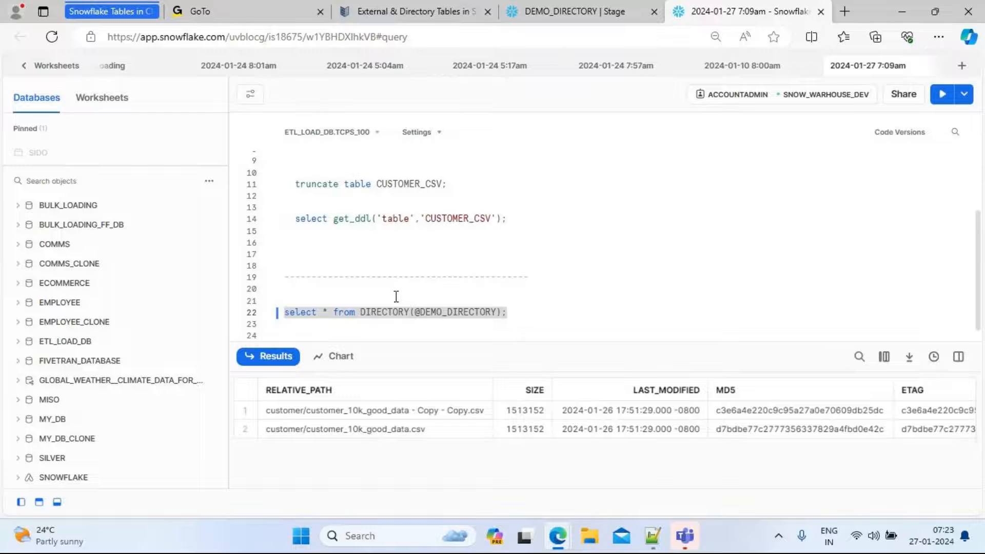
double_click(440, 314)
key("ctrl+c")
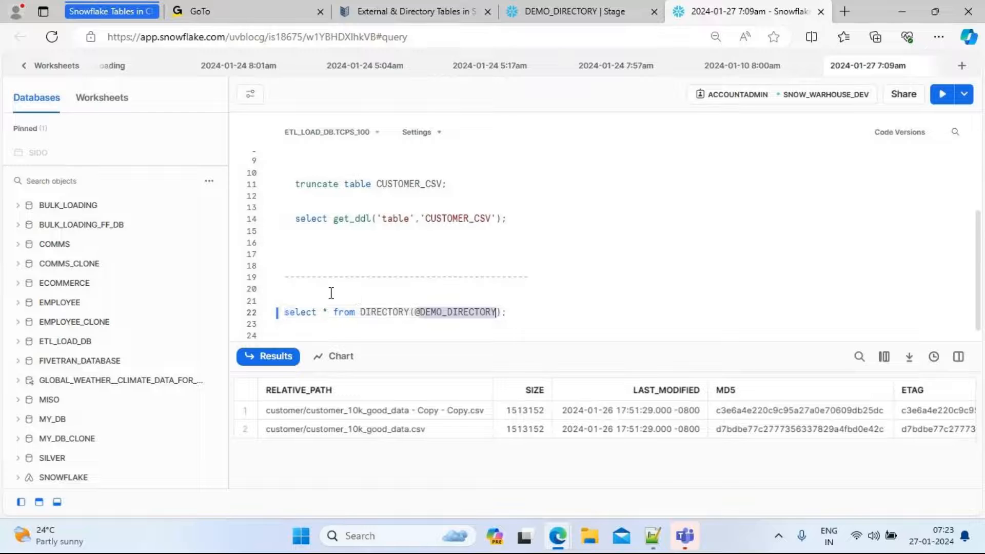
left_click(558, 279)
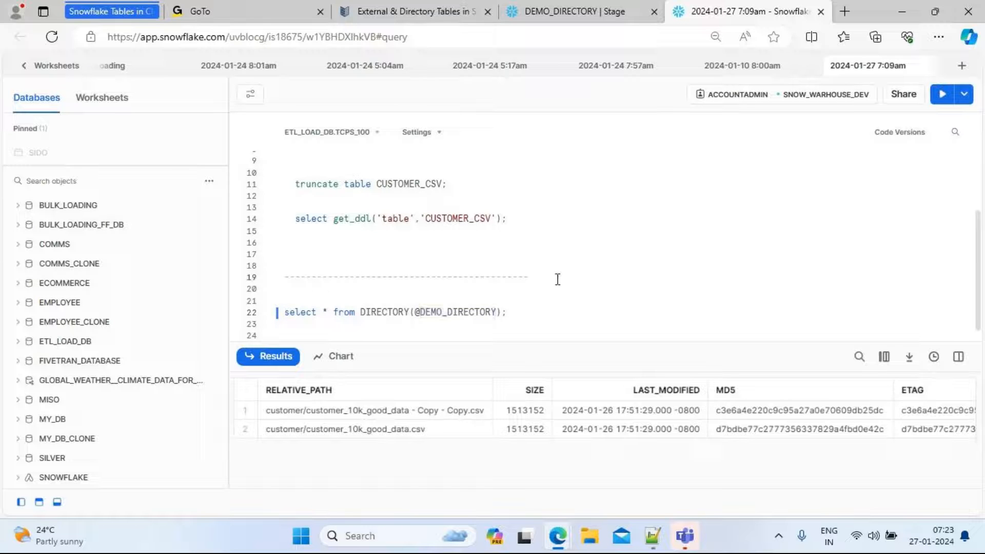
key("ctrl+v")
type("------")
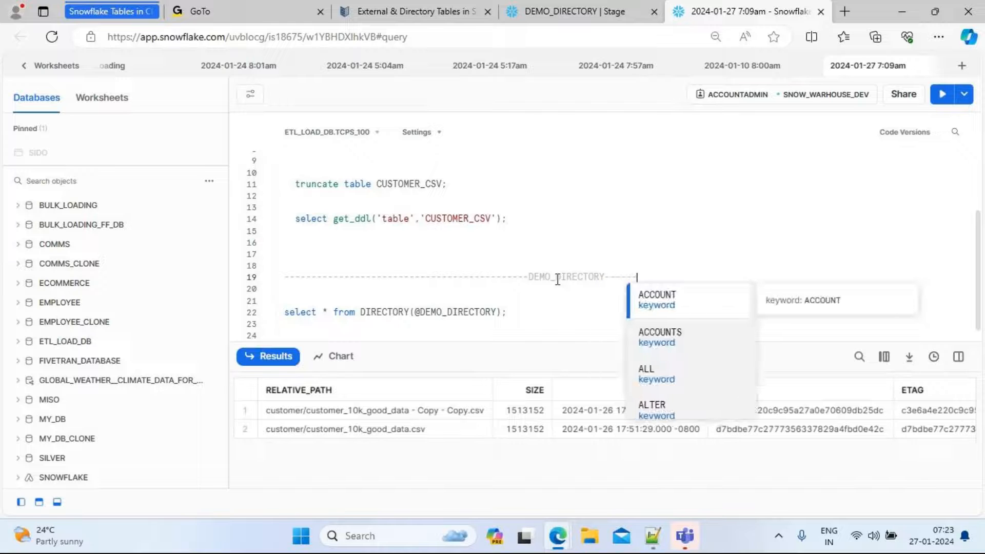
type(" NAMED")
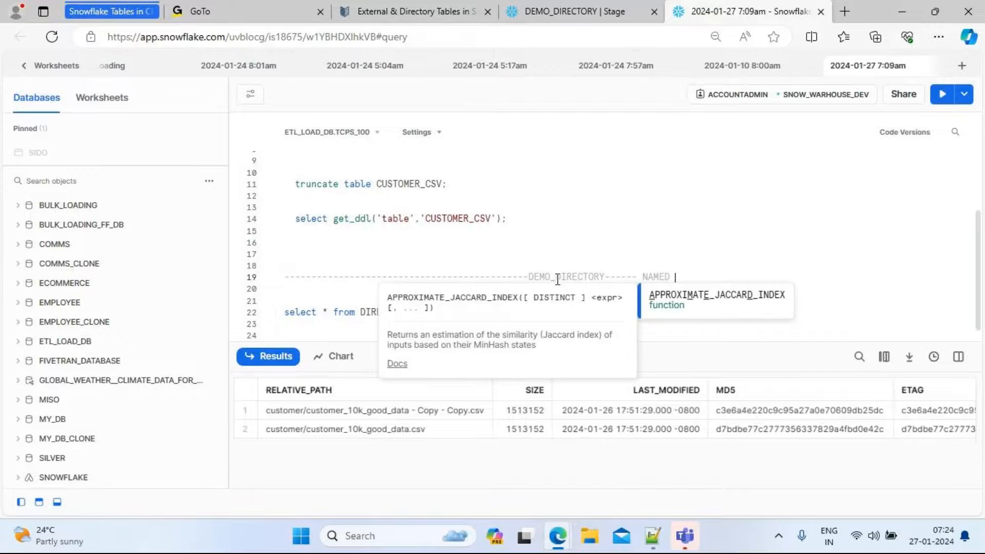
Extend the separator label with the words INTERNAL NAMED STAGE after the stage name
key("BackSpace")
key("BackSpace")
key("BackSpace")
key("BackSpace")
key("BackSpace")
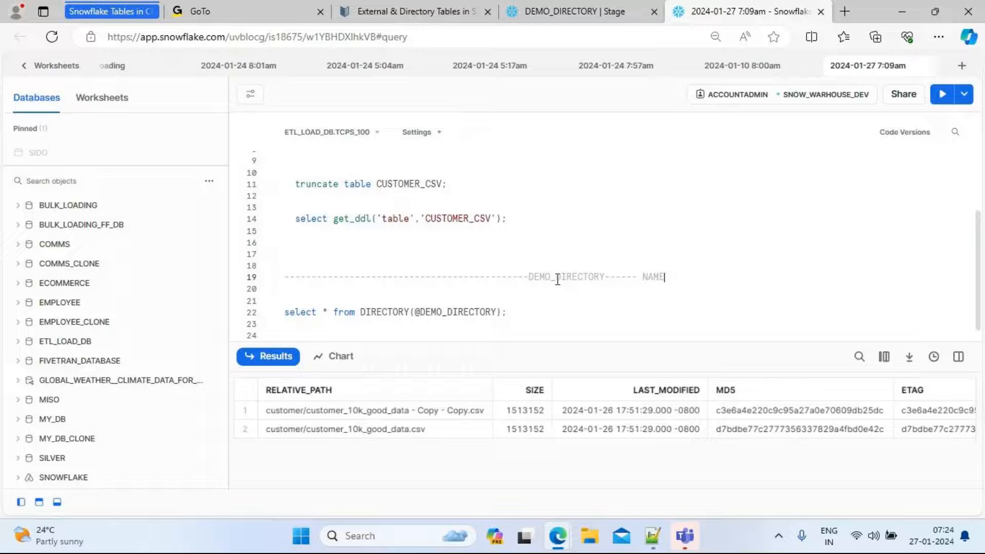
type("INT")
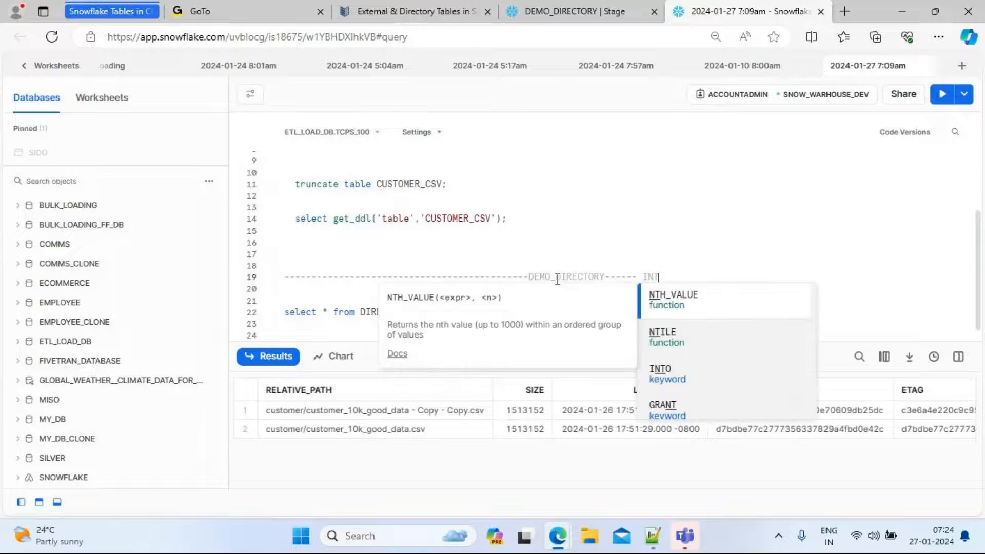
type("ERNAL NAME")
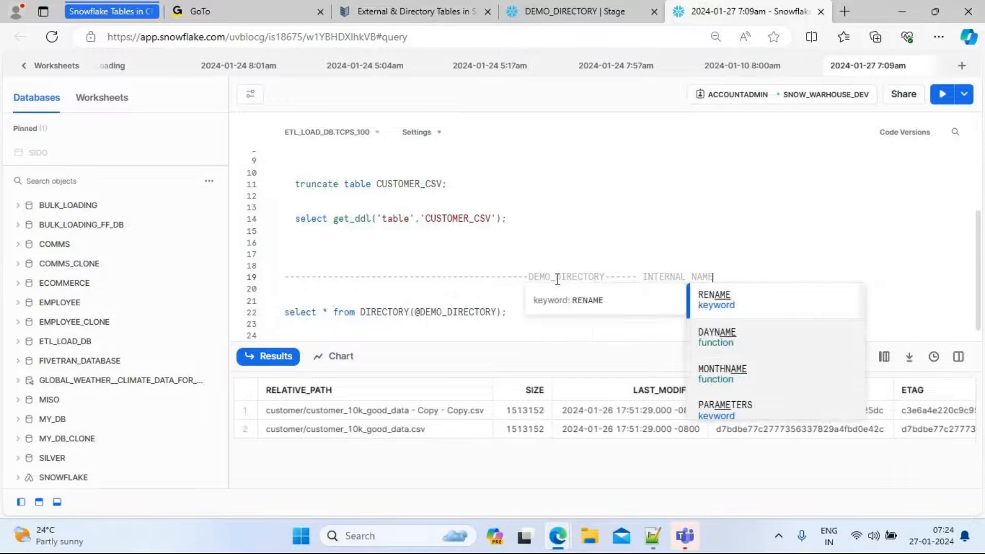
type("D STAGE")
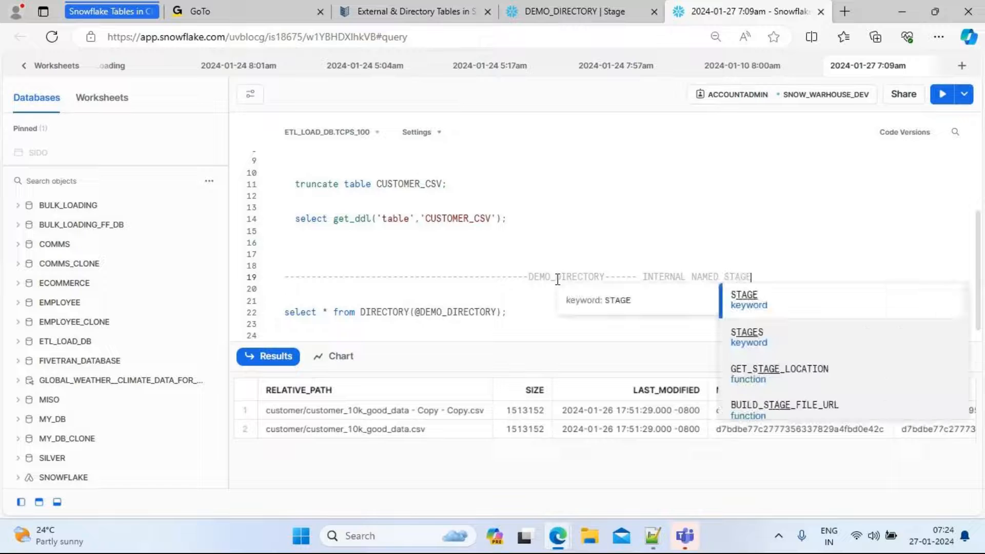
Rerun the directory table query on DEMO_DIRECTORY and enlarge the results pane
left_click(761, 246)
left_click_drag(530, 319, 278, 316)
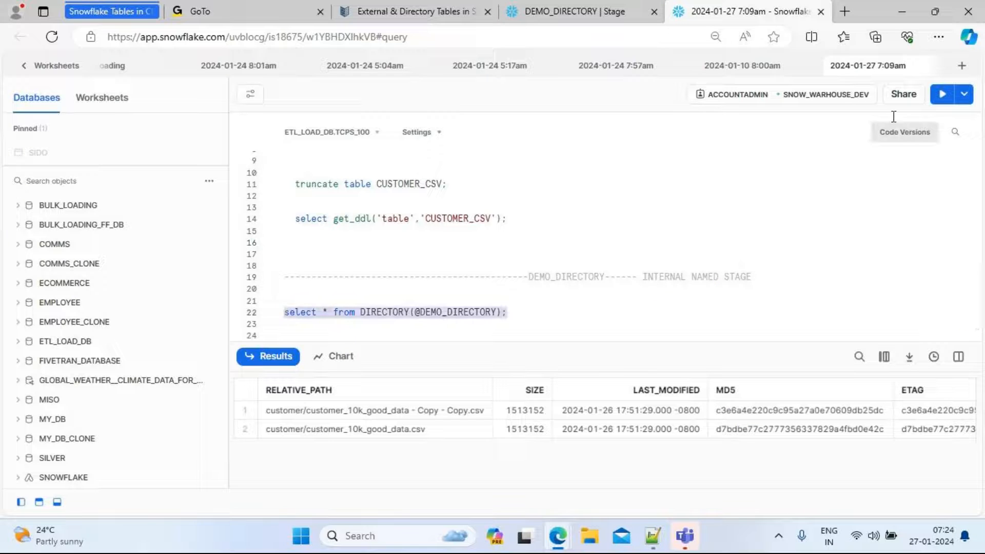
left_click(941, 97)
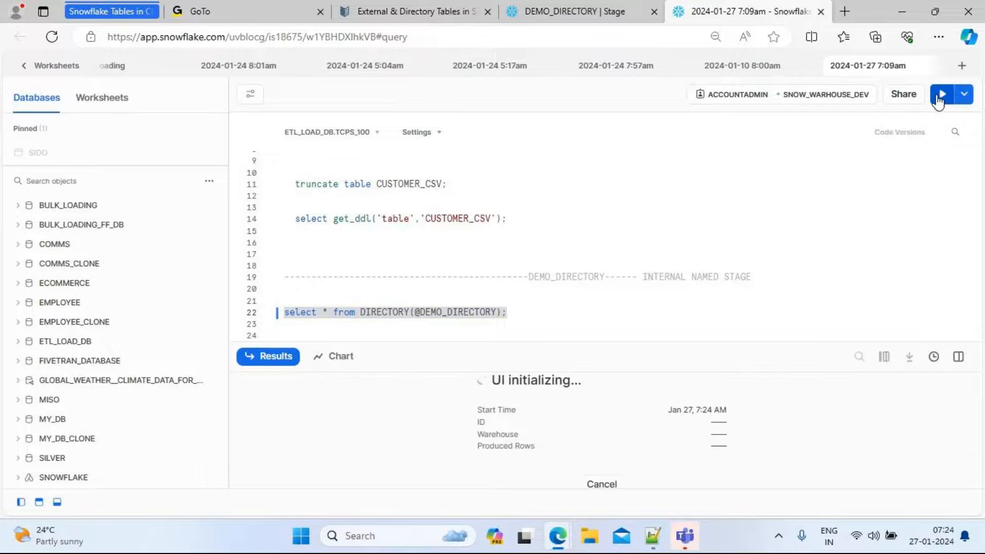
left_click_drag(473, 341, 442, 197)
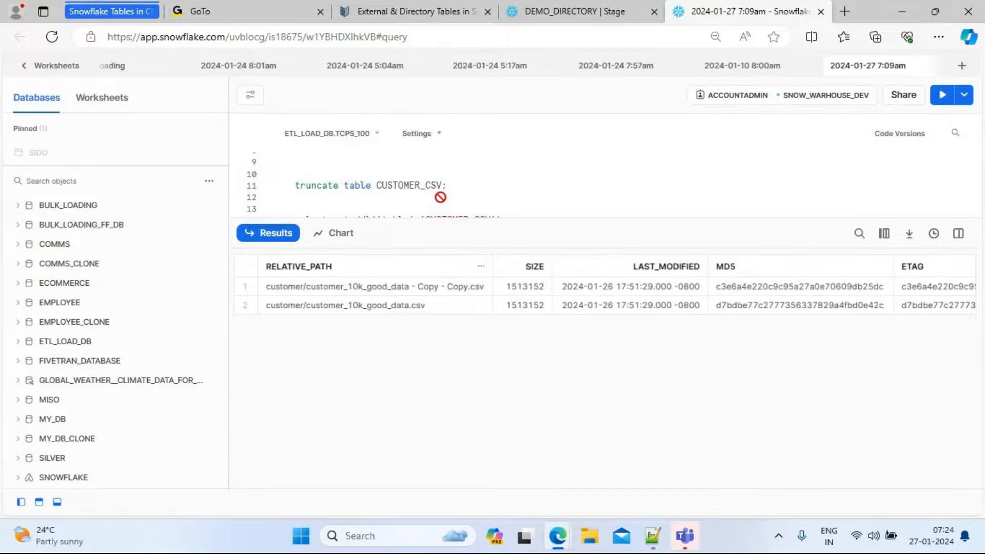
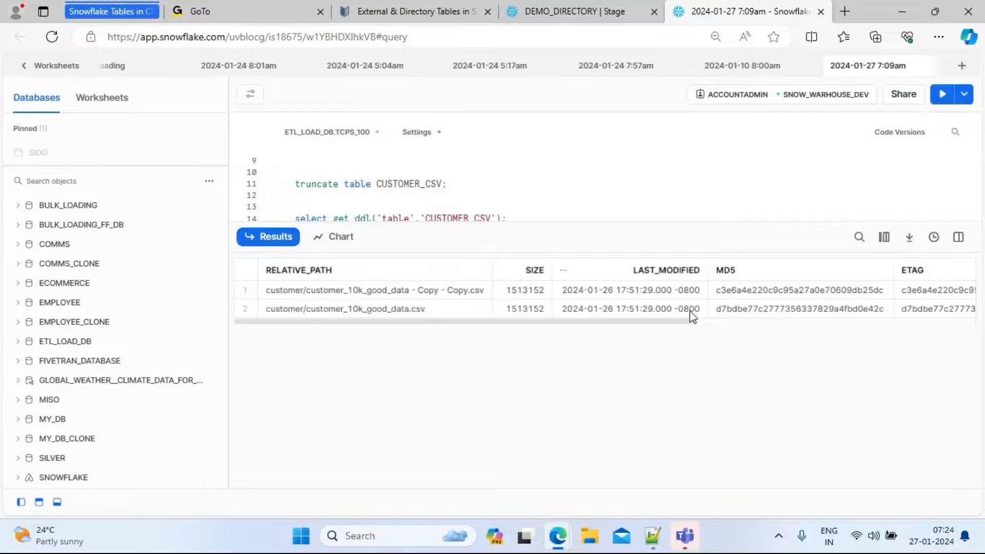
Examine the directory table's MD5, ETAG and FILE_URL columns and the full file URL of the first row
left_click_drag(660, 324, 755, 324)
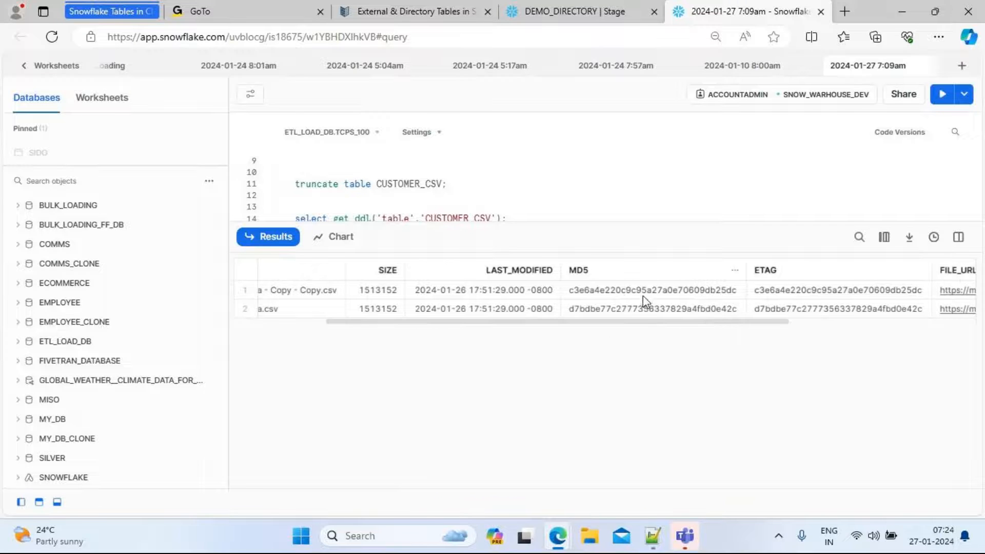
left_click(622, 291)
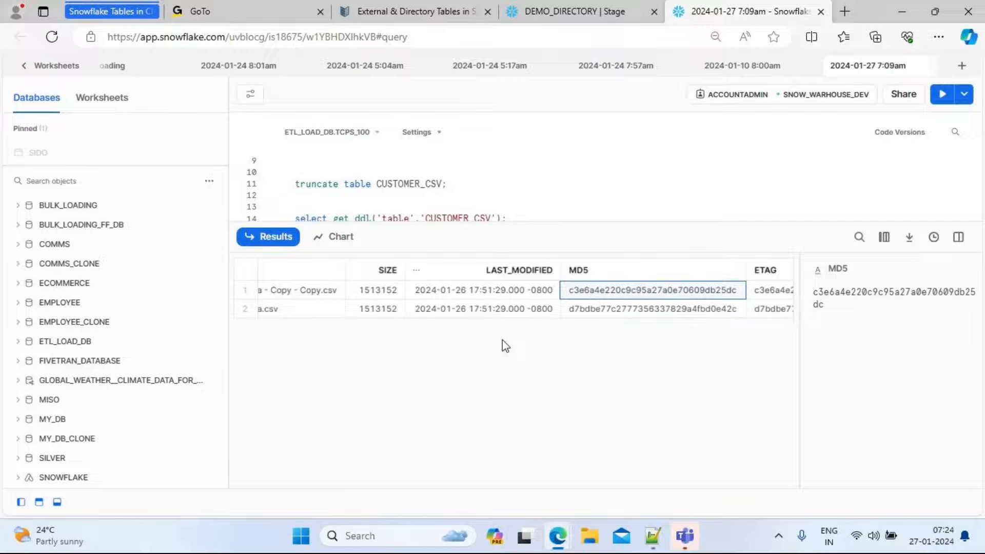
left_click_drag(495, 322, 671, 332)
left_click(497, 298)
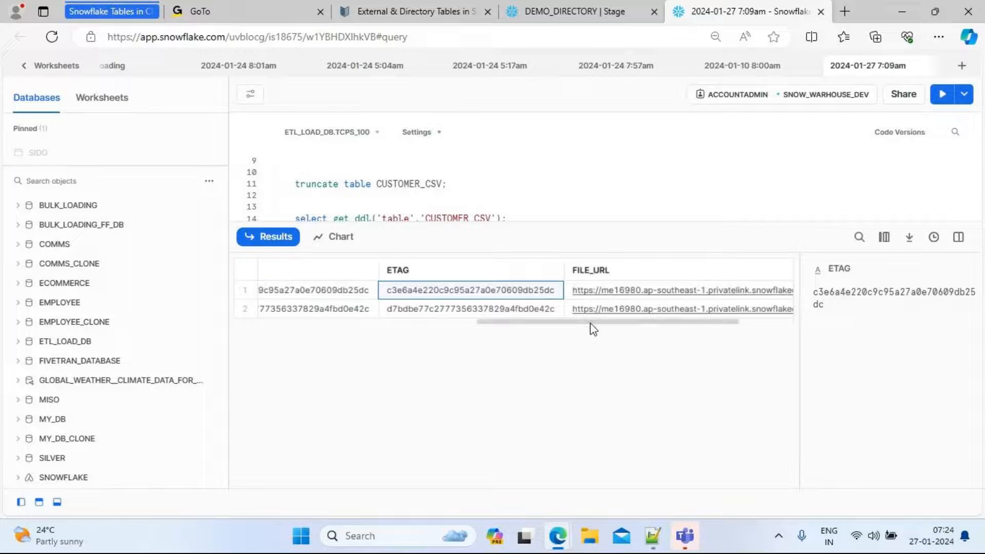
left_click_drag(591, 324, 679, 327)
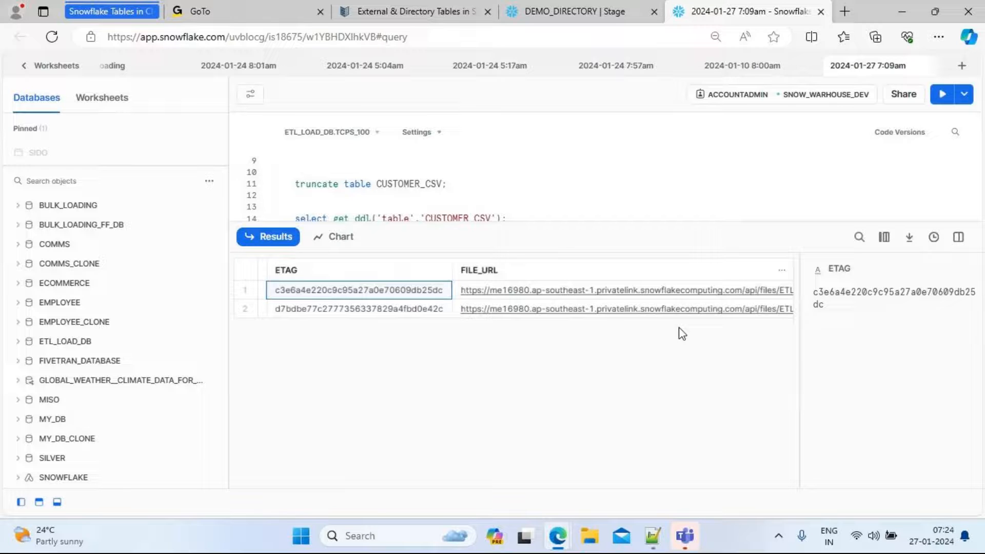
left_click(654, 290)
left_click_drag(800, 347, 456, 361)
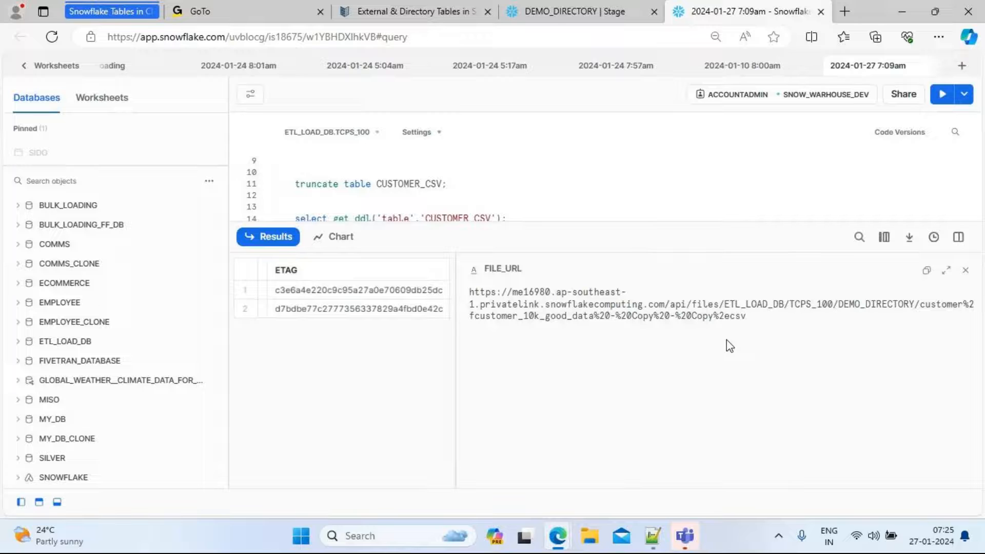
left_click_drag(583, 319, 491, 327)
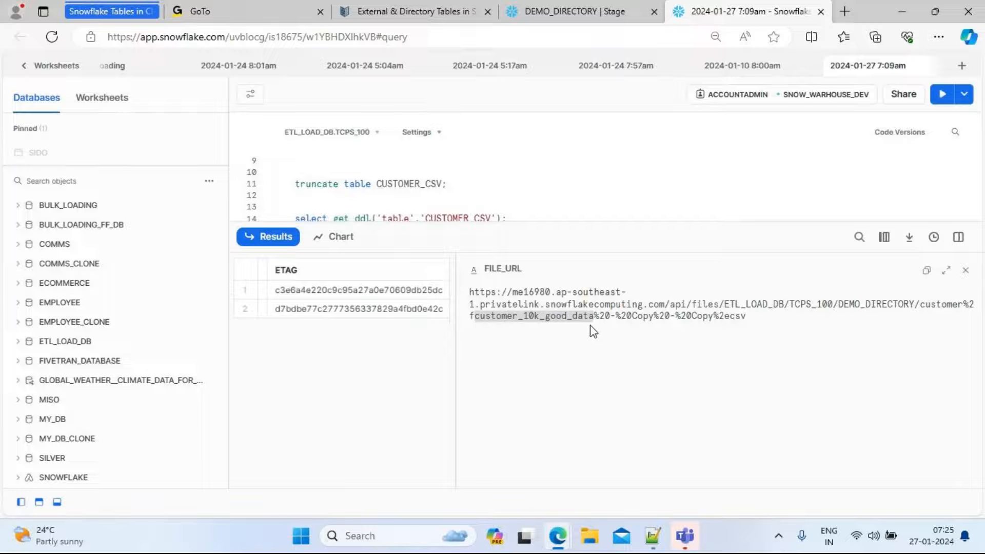
left_click(471, 293)
left_click_drag(471, 293, 753, 323)
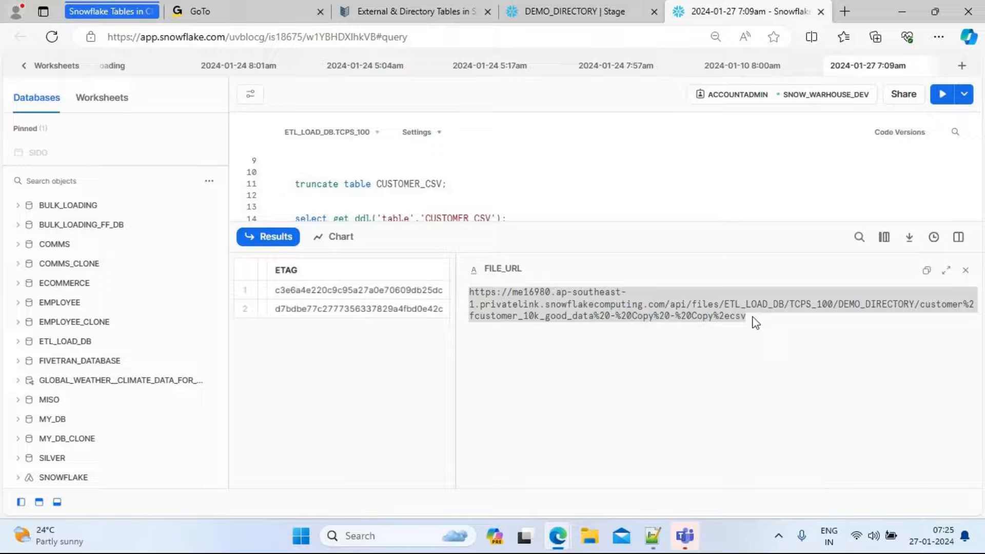
left_click_drag(456, 385, 868, 380)
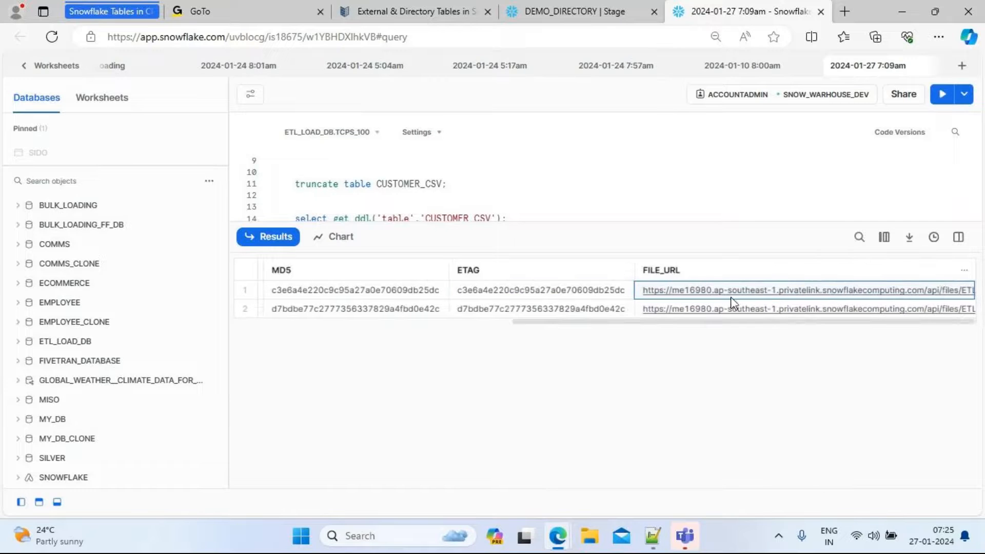
Download both staged CSV files through their FILE_URL links in the results
left_click(710, 289)
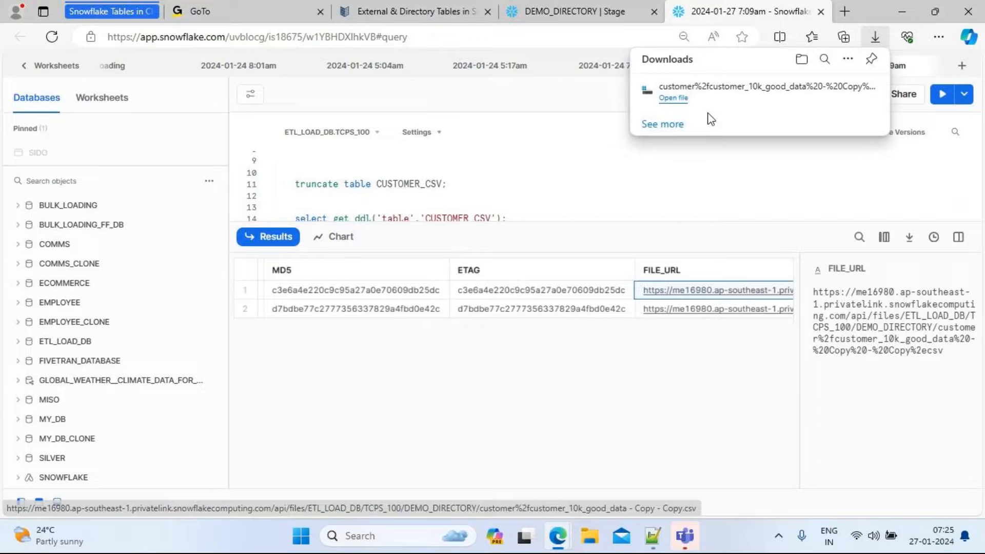
left_click(709, 309)
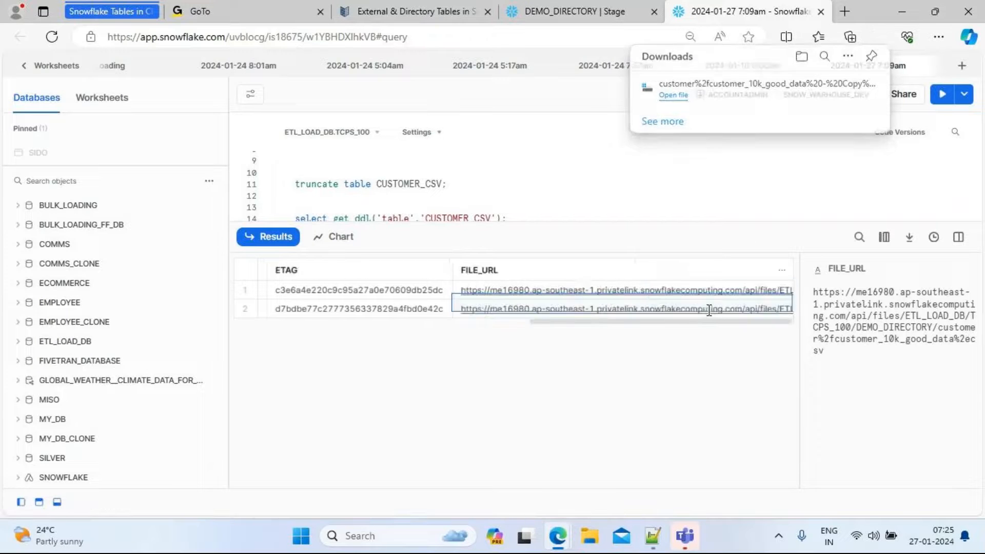
left_click(710, 310)
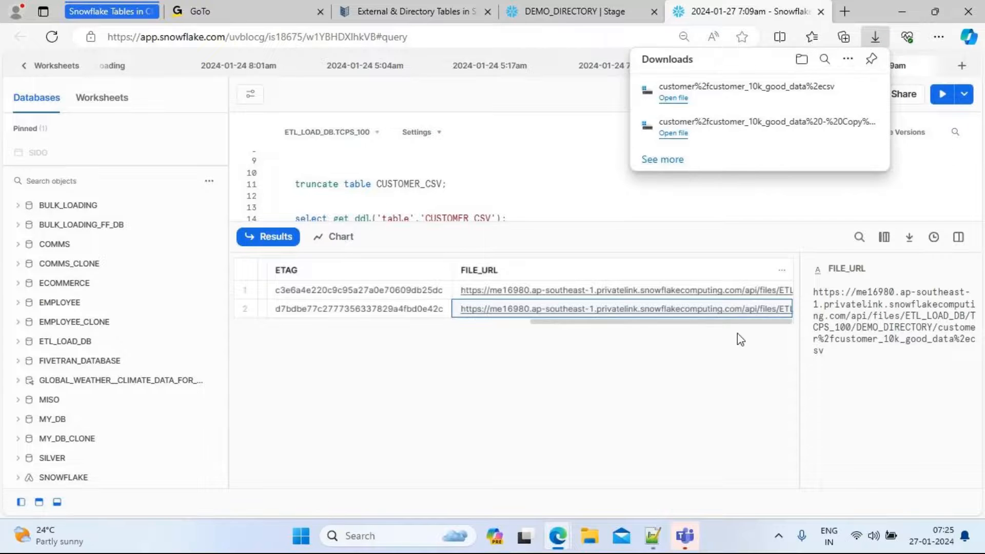
left_click(650, 376)
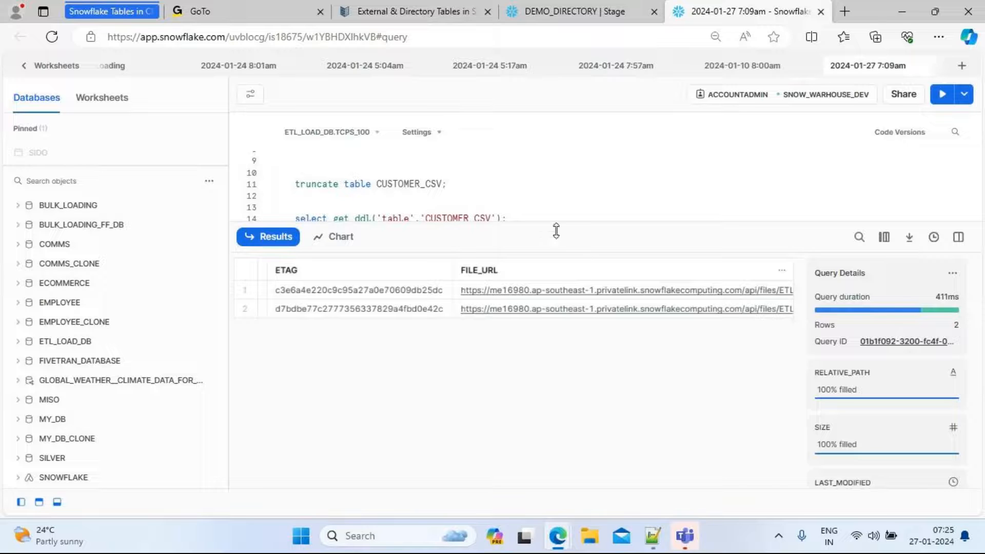
Change the directory query on DEMO_DIRECTORY to select only the ETAG column and run it
left_click_drag(557, 228, 583, 344)
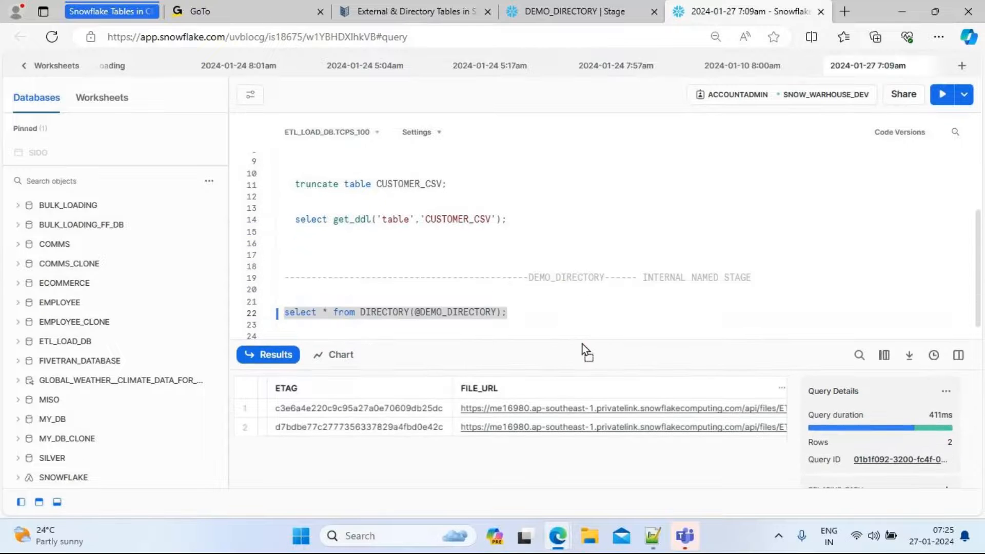
left_click(528, 314)
key("Return")
key("Return")
key("Return")
key("Return")
key("Return")
key("Return")
key("Return")
key("Return")
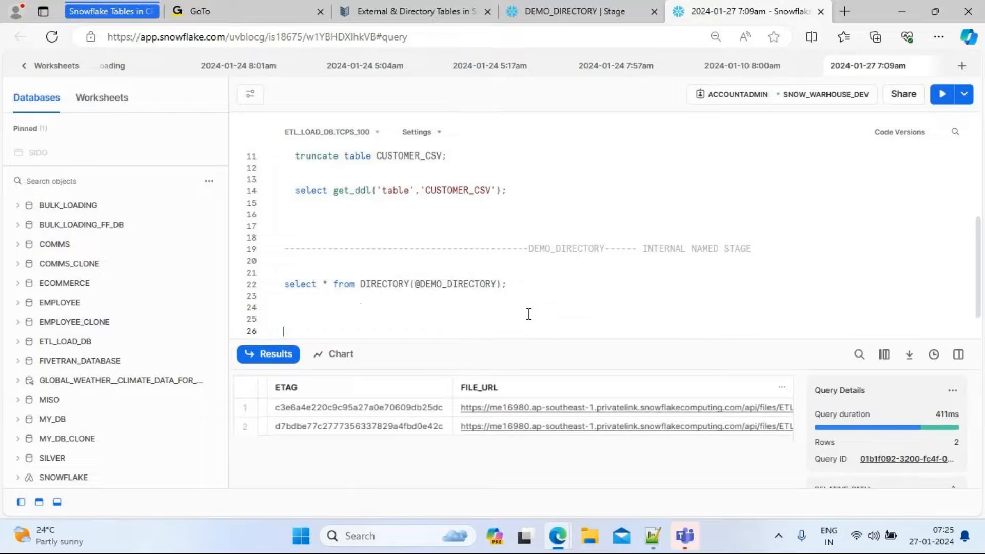
key("Up")
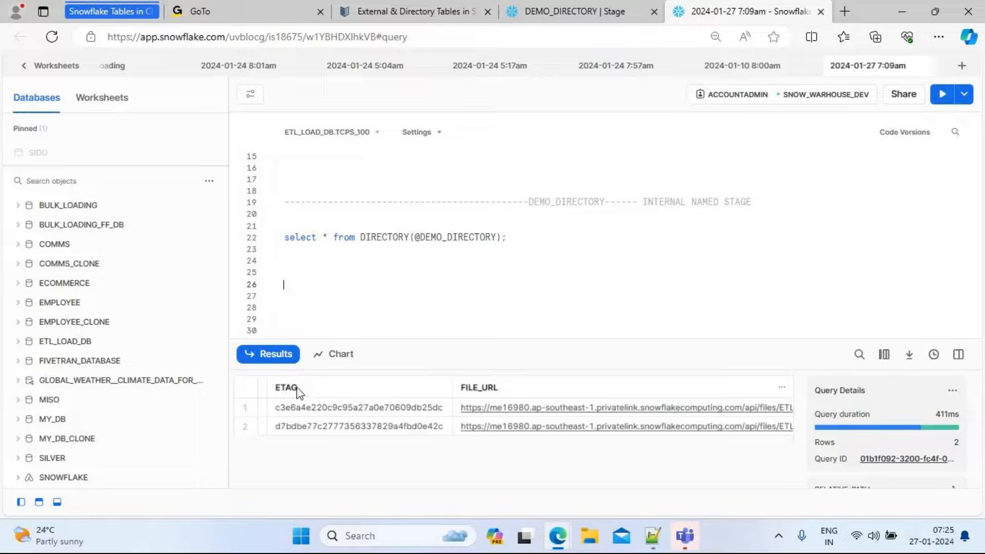
left_click(330, 239)
key("BackSpace")
type("ETAG")
left_click(543, 238)
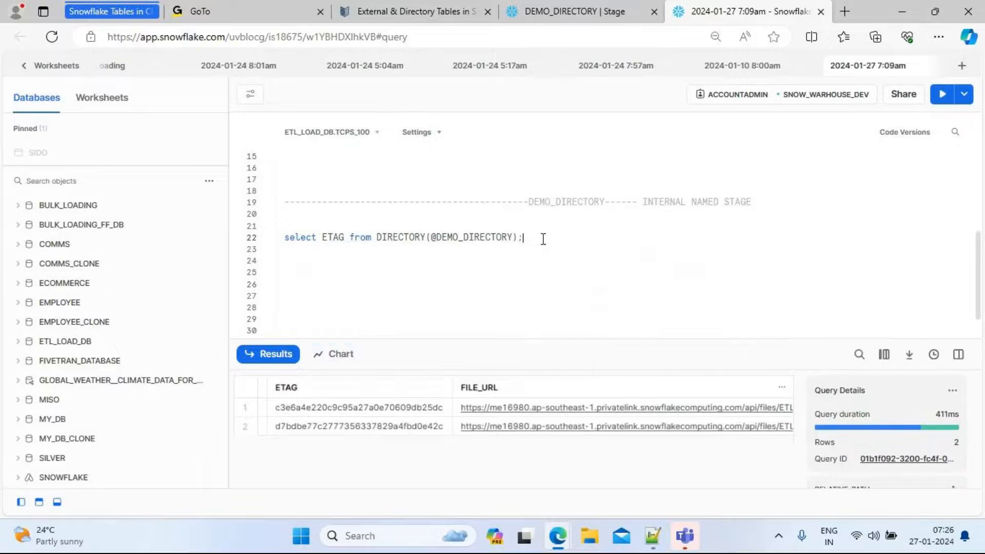
left_click_drag(543, 238, 284, 237)
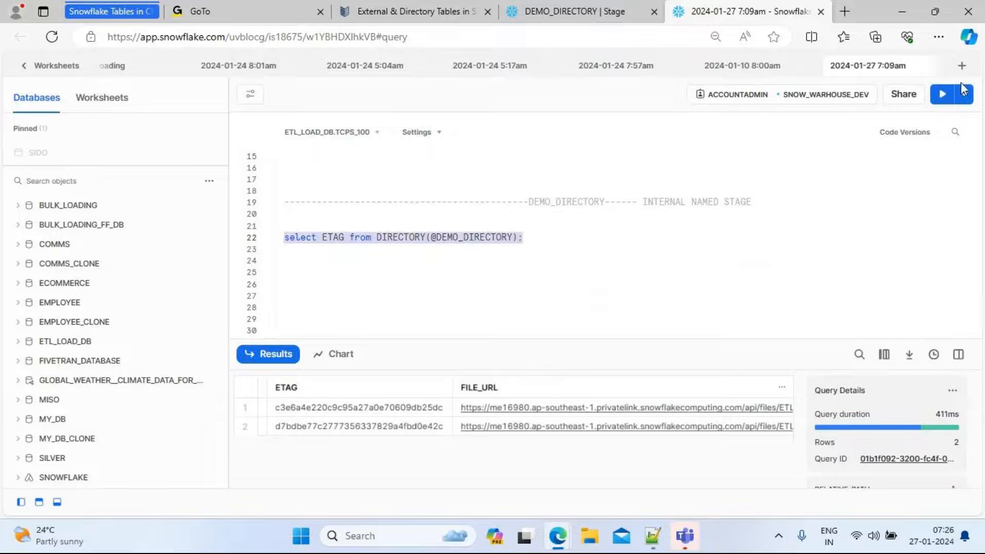
left_click(942, 96)
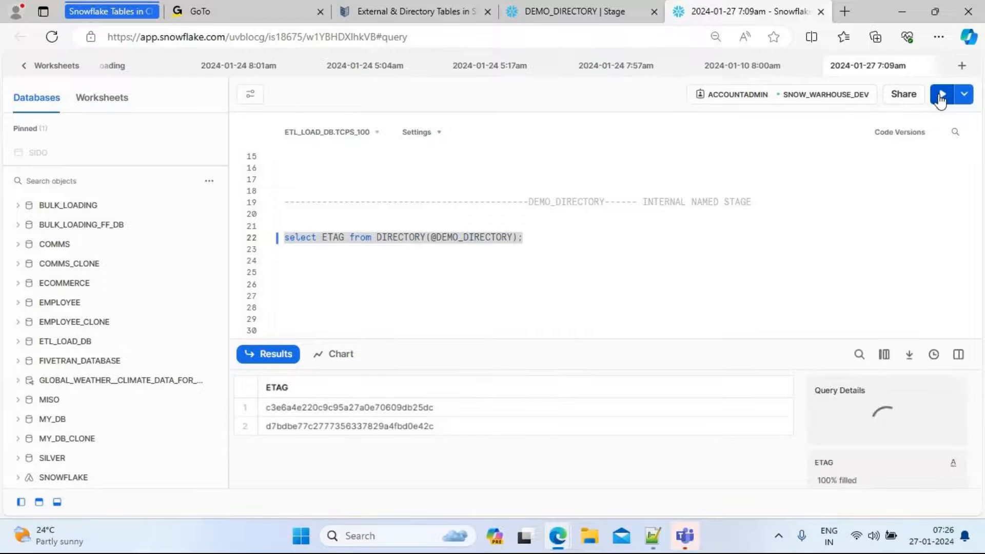
Copy the ETAG query and paste a duplicate of it a few lines below
left_click(535, 240)
left_click_drag(534, 239, 280, 241)
key("ctrl+c")
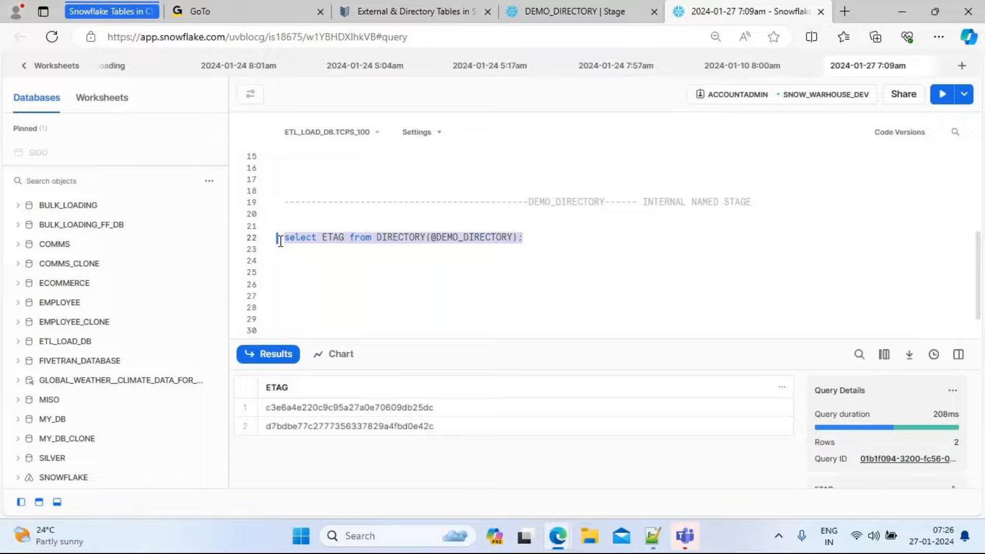
left_click(536, 239)
key("Return")
key("Return")
key("Return")
key("Return")
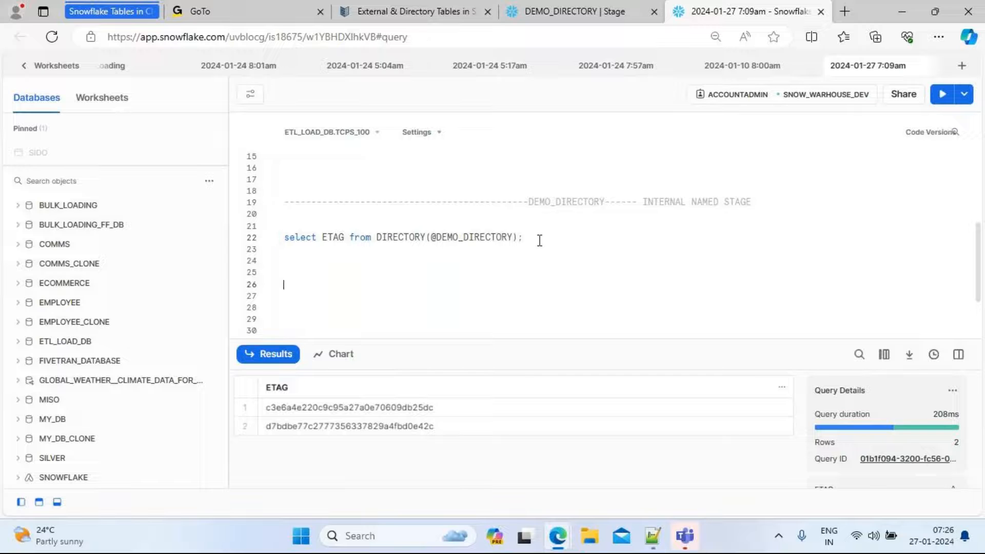
key("ctrl+v")
Replace ETAG with $1 in the duplicated query and run it
key("Left")
key("Left")
key("Left")
key("Left")
key("Left")
key("Left")
key("Left")
key("Left")
key("Left")
key("Left")
key("Left")
key("Left")
key("Left")
key("Left")
key("Left")
key("Left")
key("Left")
key("Left")
key("Left")
key("Left")
key("Left")
key("Left")
key("Left")
key("Left")
key("Left")
key("Left")
key("Left")
key("Left")
key("Left")
key("Left")
key("Left")
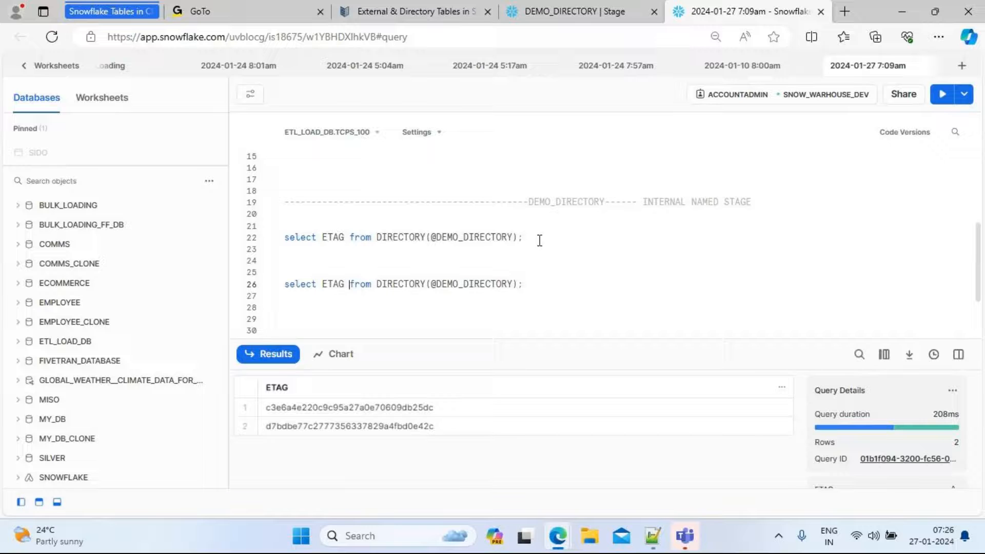
key("BackSpace")
key("BackSpace")
key("BackSpace")
key("BackSpace")
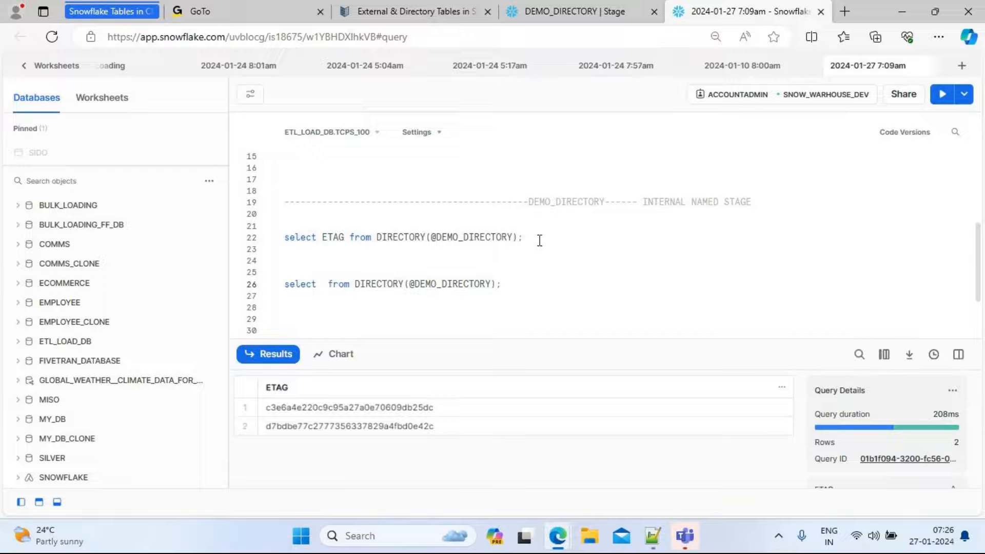
type("$")
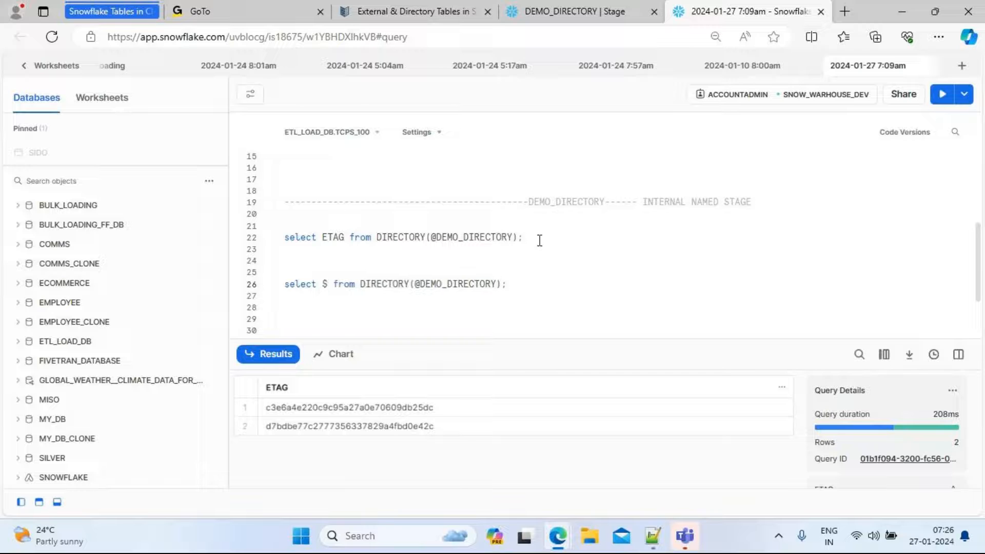
type("1")
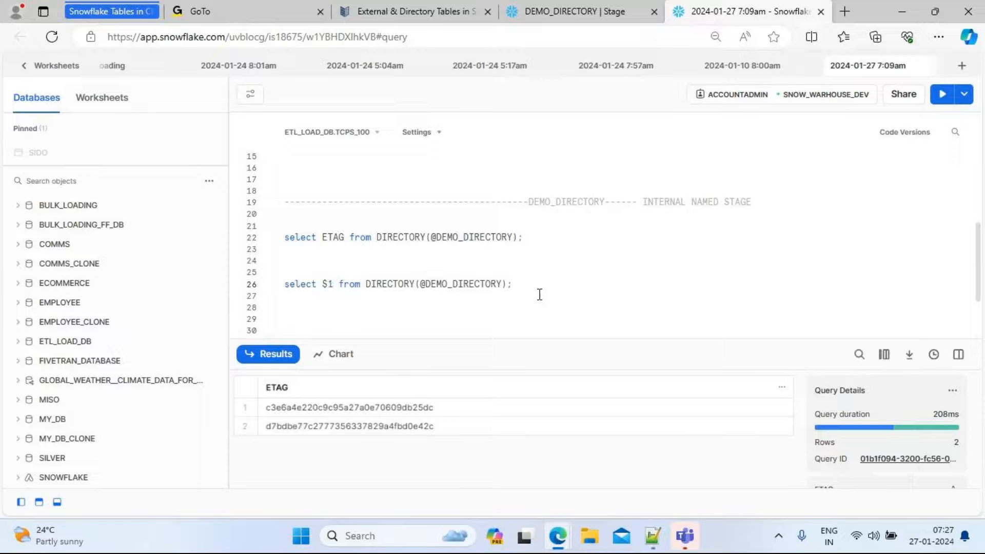
left_click_drag(513, 283, 284, 284)
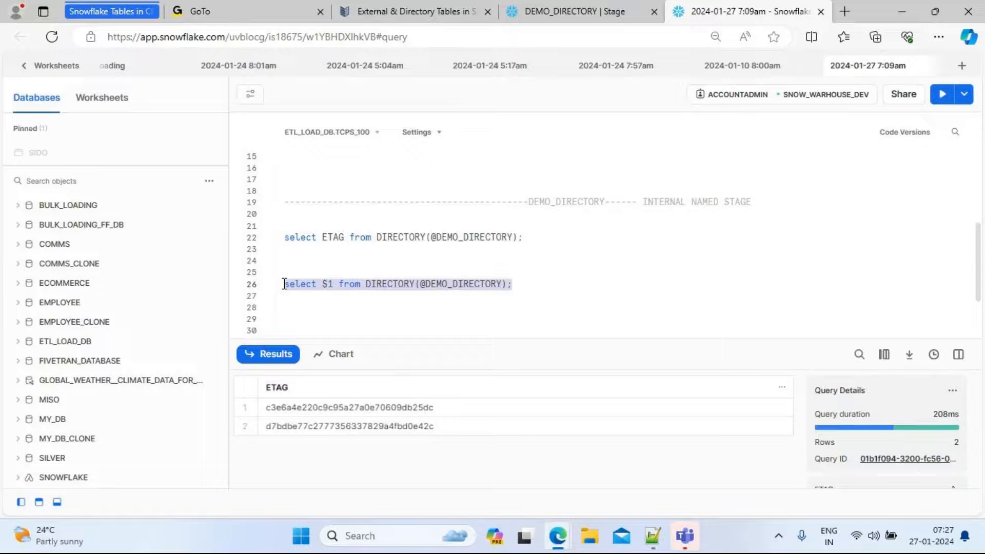
left_click(943, 94)
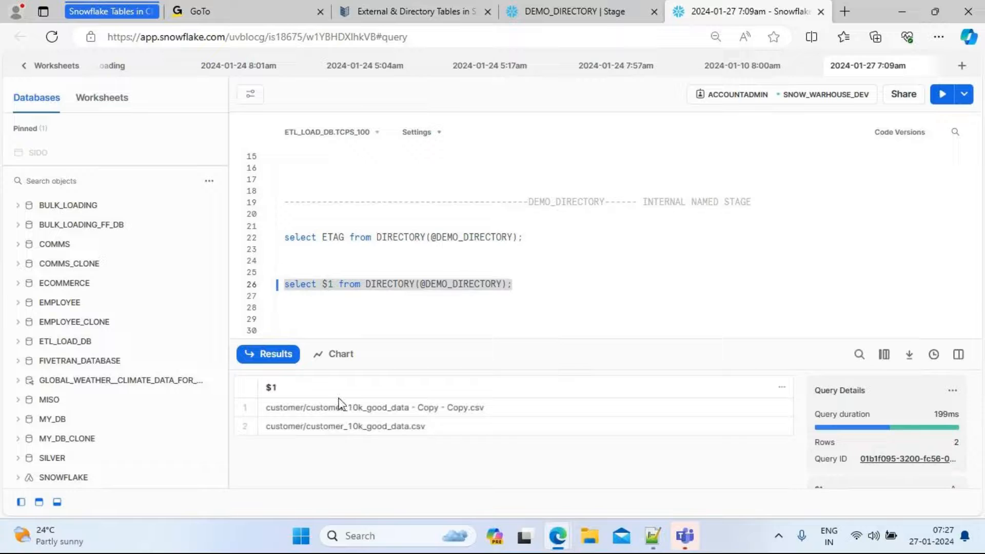
Add $2 as a second column to the positional query and run it
left_click(332, 286)
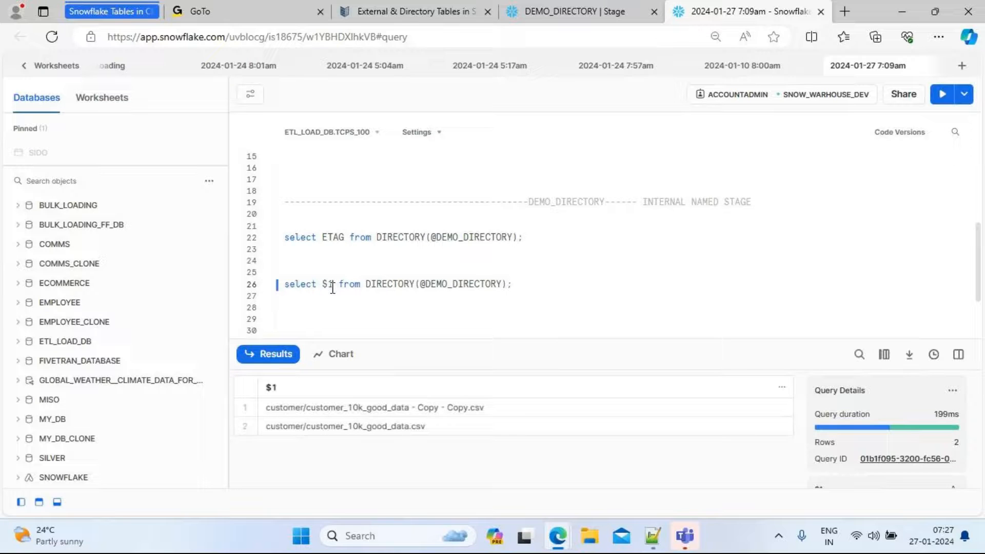
type(".")
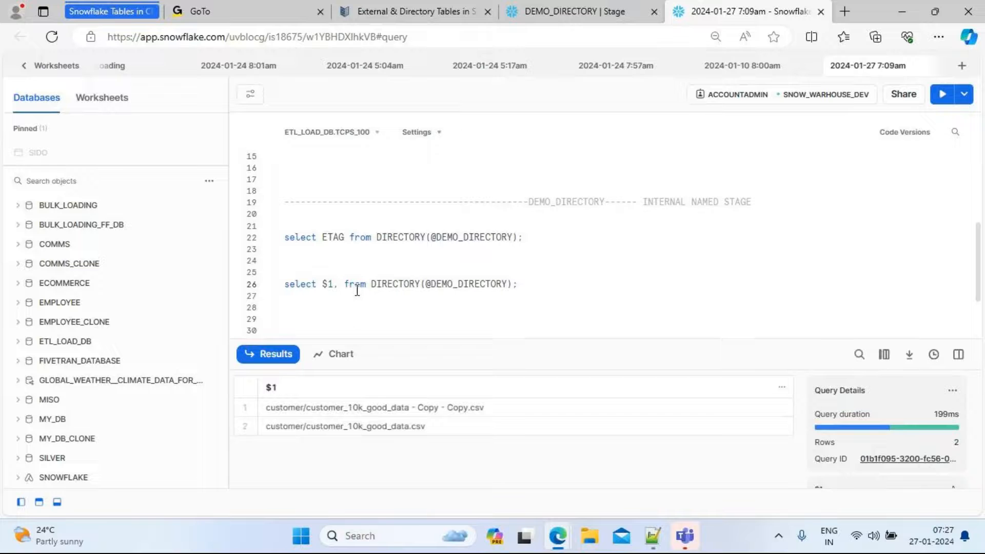
type("$2")
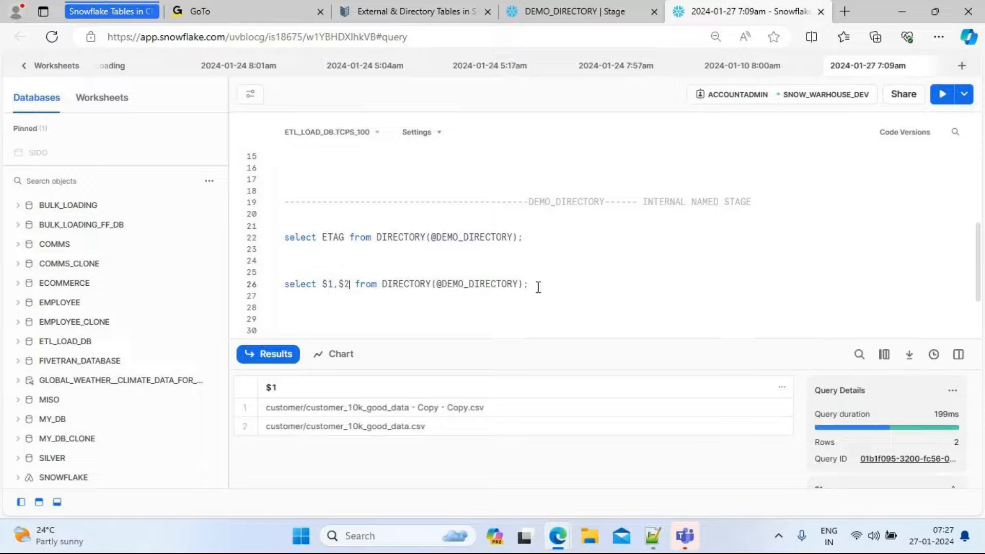
left_click_drag(537, 285, 259, 286)
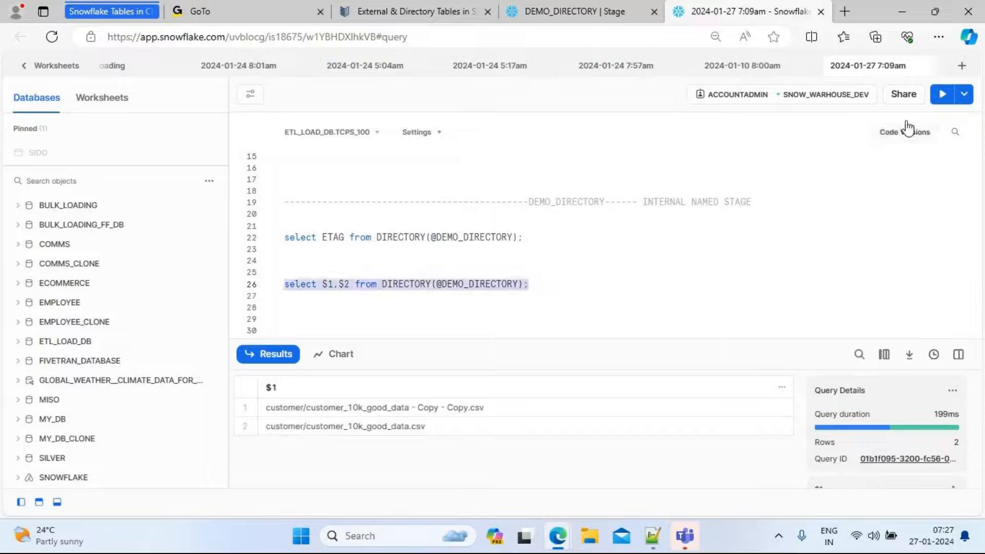
left_click(942, 97)
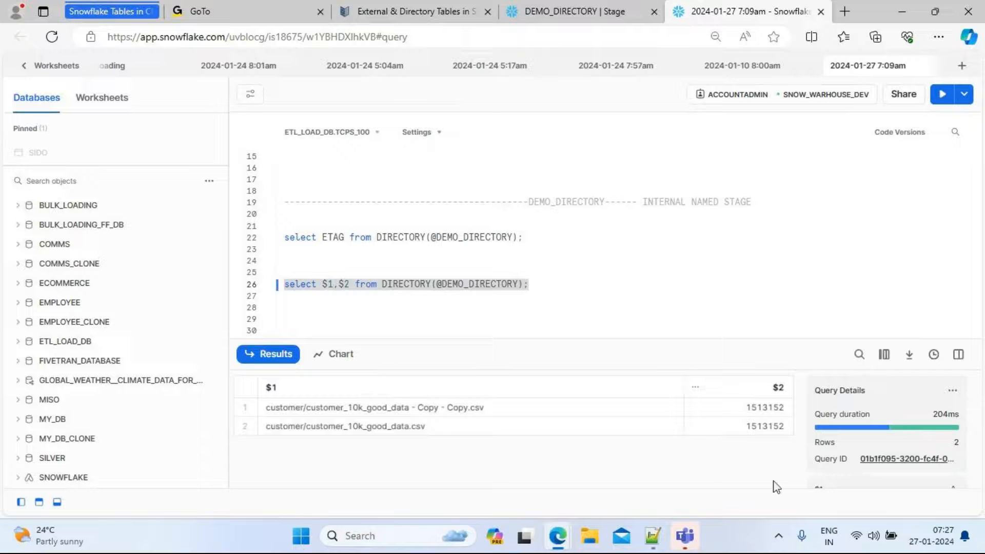
Alias the directory function as dt in the positional query, qualify $1 and $2 with dt., and run it
left_click(524, 285)
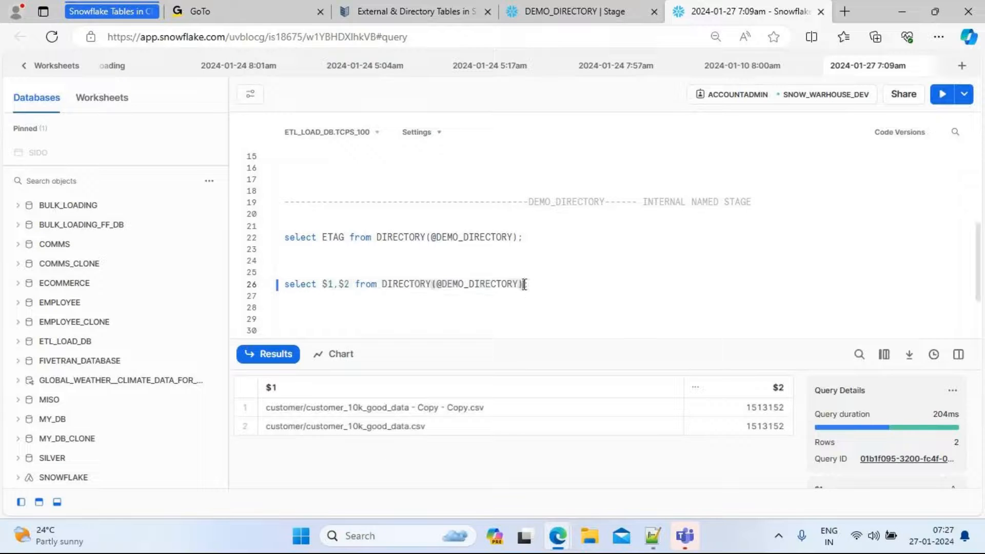
type("as dt")
left_click(606, 282)
left_click(323, 285)
type("dt.")
key("Right")
key("Right")
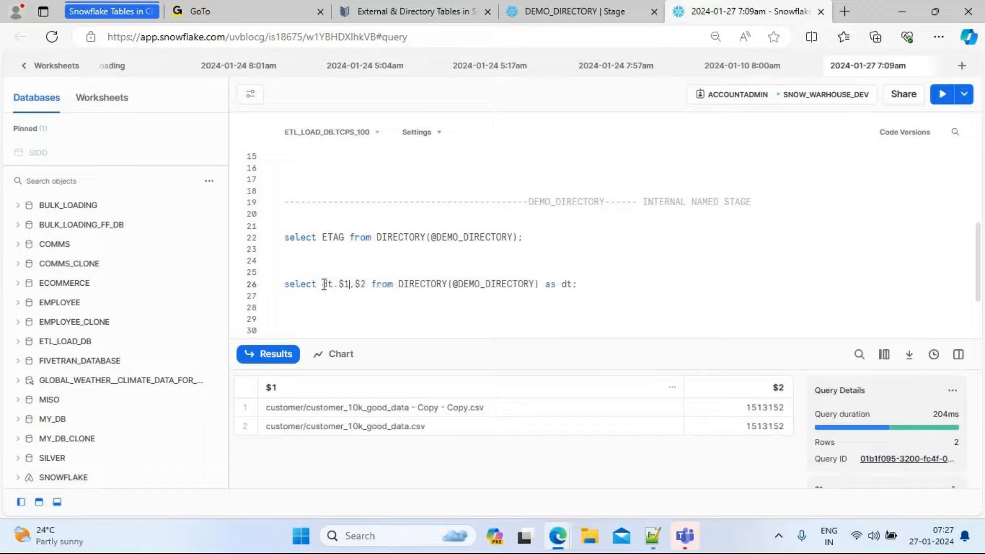
type("dt")
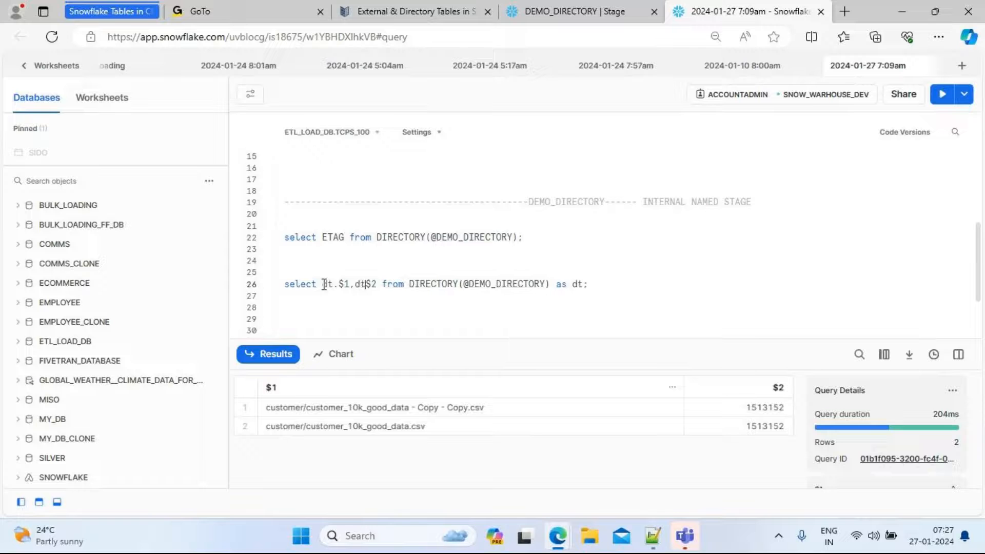
type(".")
left_click_drag(615, 288, 276, 277)
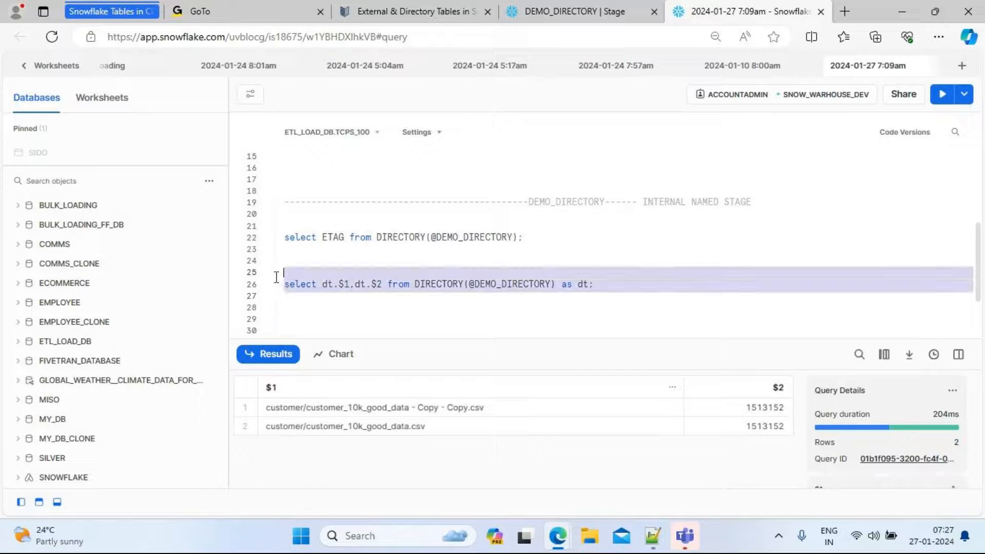
left_click(942, 97)
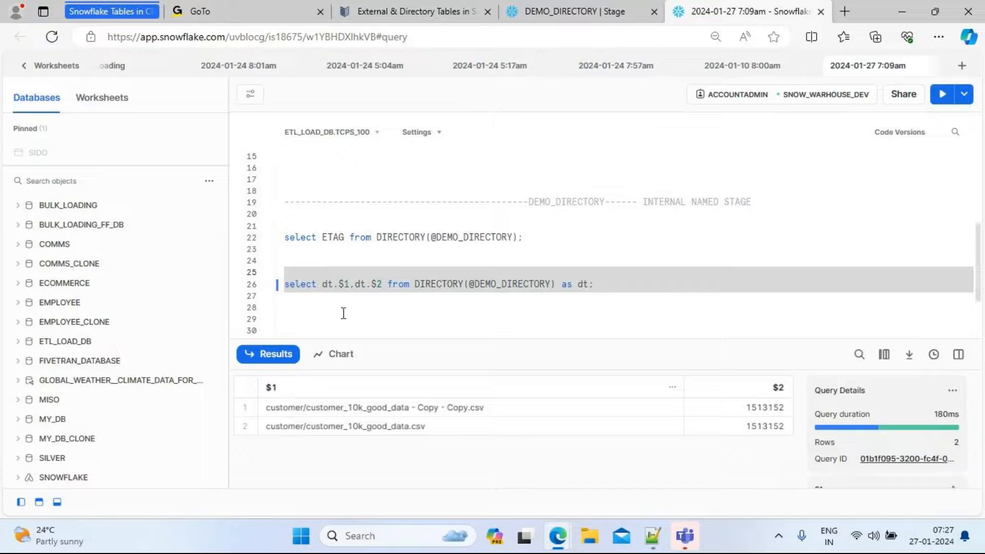
Alias dt.$1 as file_path and dt.$2 as size, then run the query
left_click(349, 285)
type("as ")
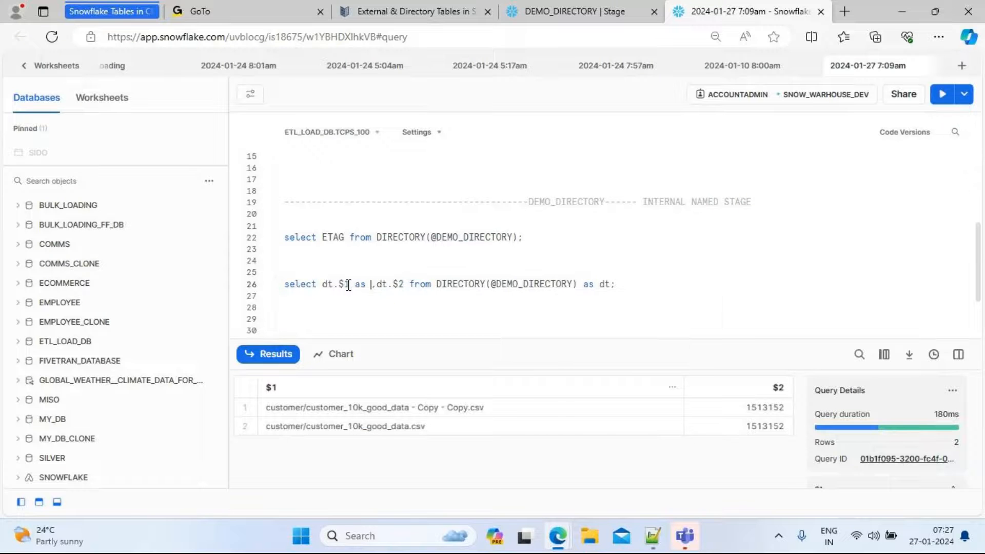
type("file")
key("Escape")
type("_path")
key("Right")
key("Right")
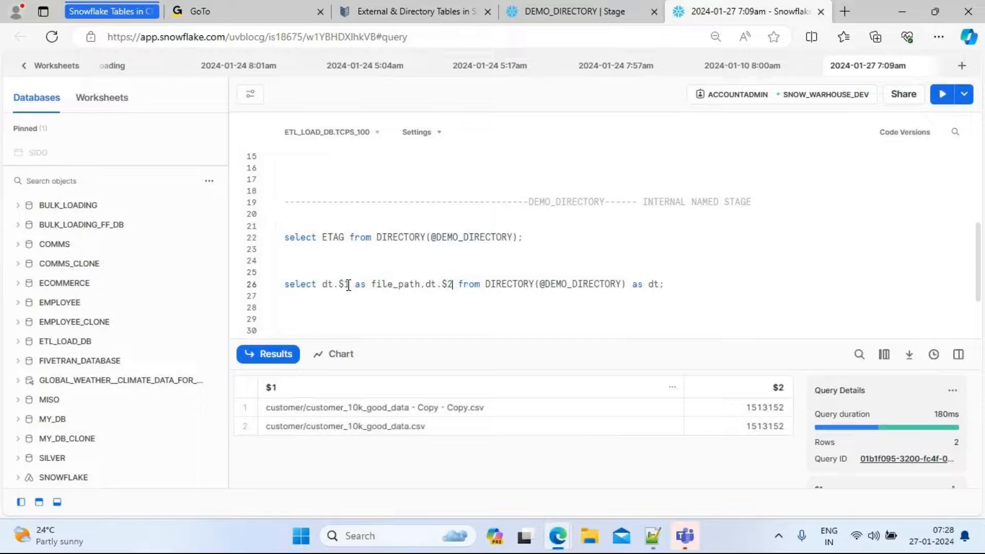
type("as size")
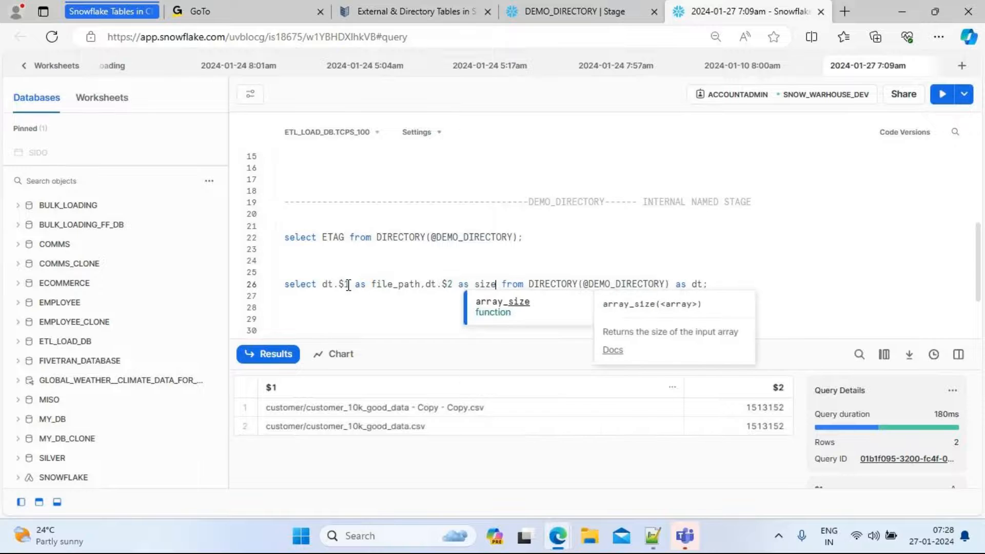
left_click(731, 282)
left_click_drag(708, 283, 273, 293)
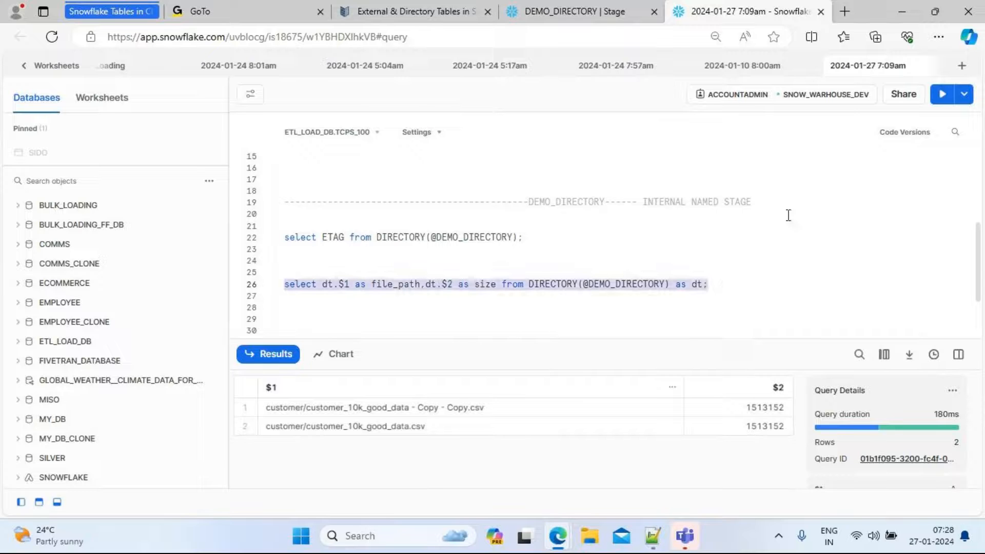
left_click(943, 94)
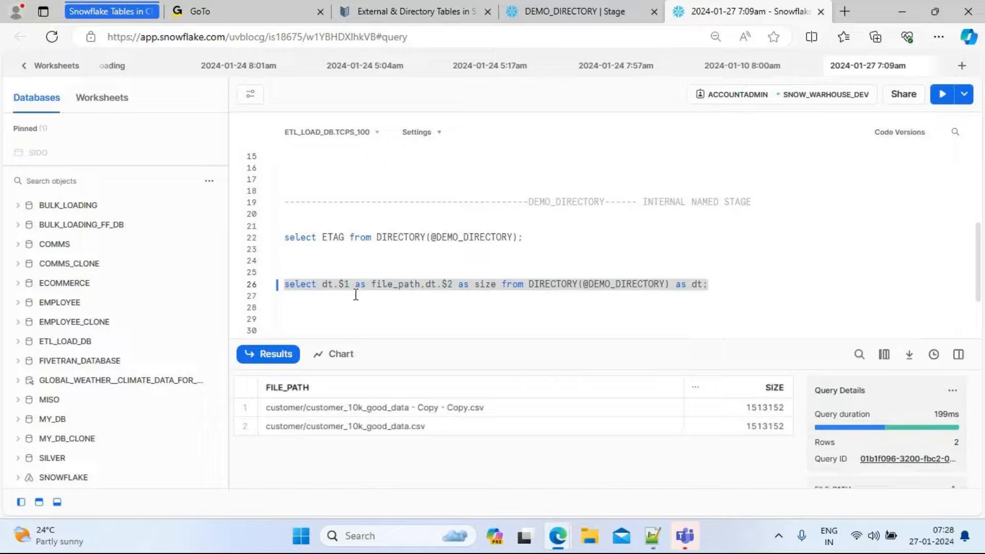
Change the ETAG query on DEMO_DIRECTORY to select all columns and run it
left_click(739, 292)
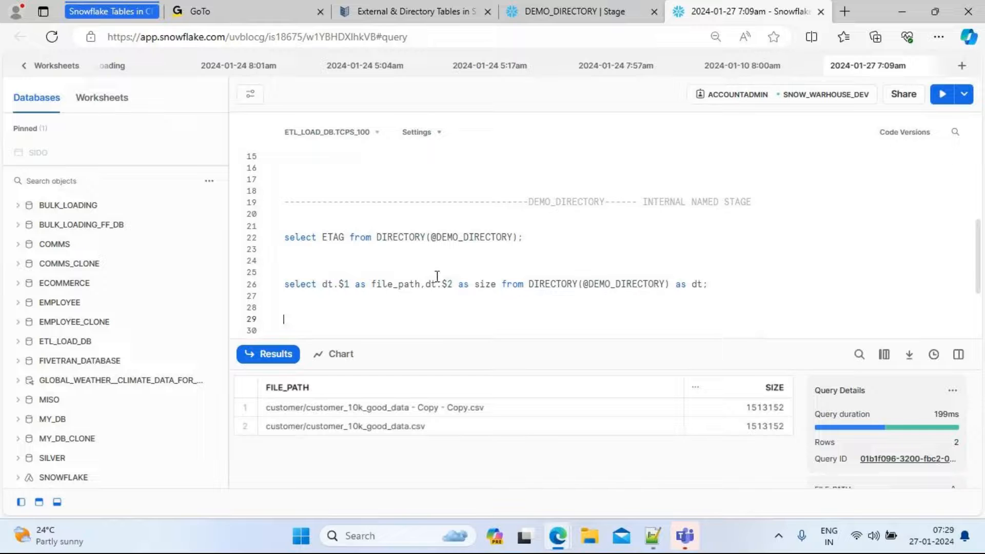
double_click(342, 237)
type("*")
left_click_drag(523, 237, 283, 237)
left_click(941, 97)
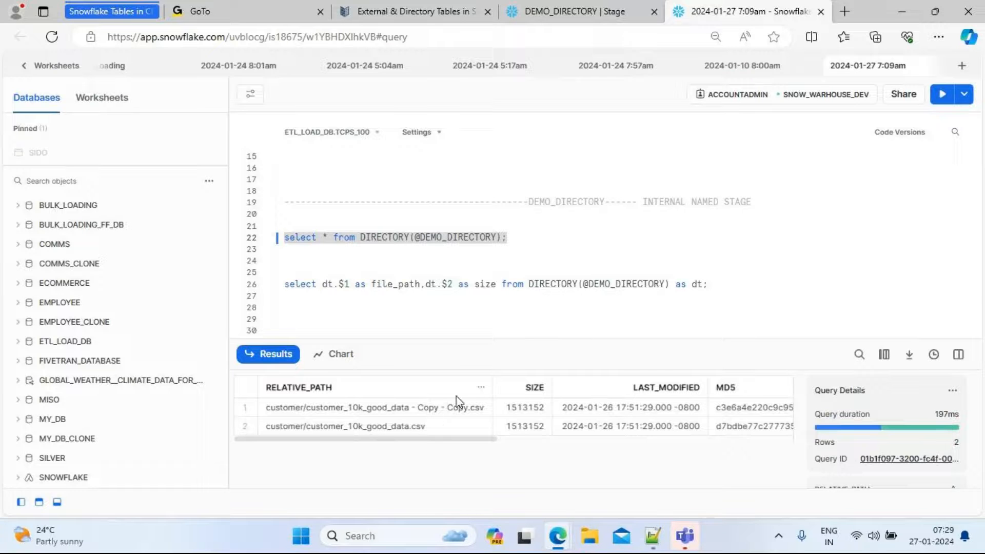
Write a new query below: select $1 from DIRECTORY($DEMO_DIRECTORY) as dt;
left_click(723, 291)
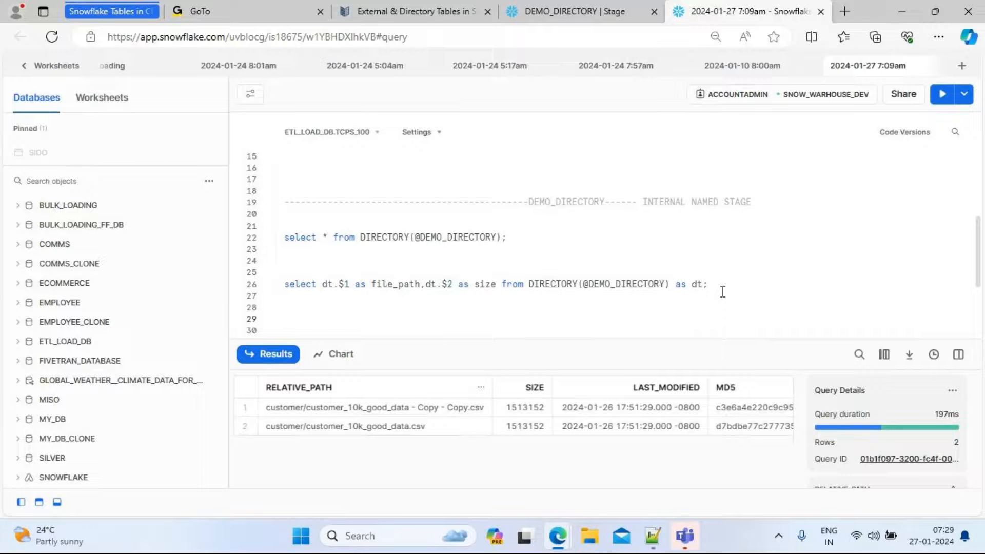
key("Return")
key("Return")
type("select")
type("$1")
type(" as")
key("BackSpace")
key("BackSpace")
type("from DI")
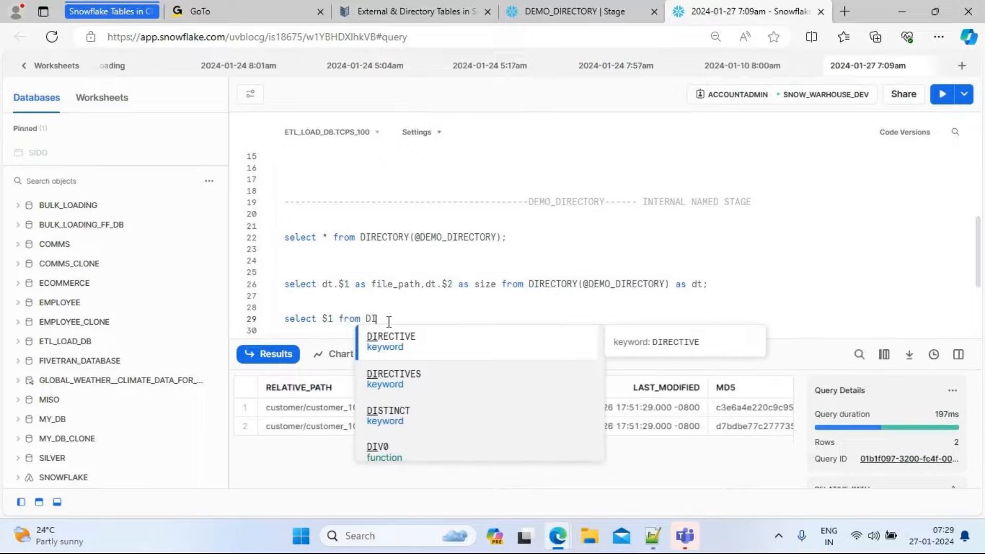
type("RECTORY")
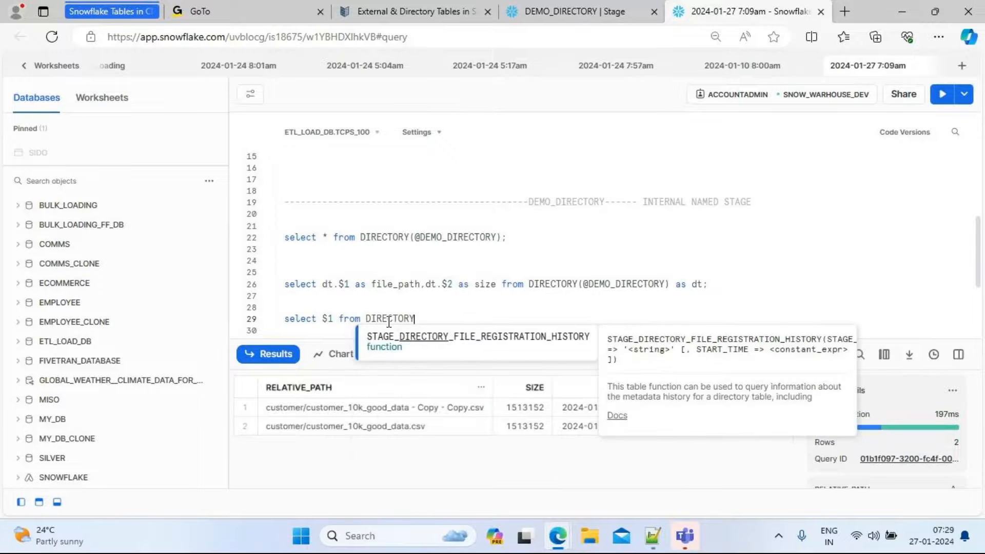
type("(")
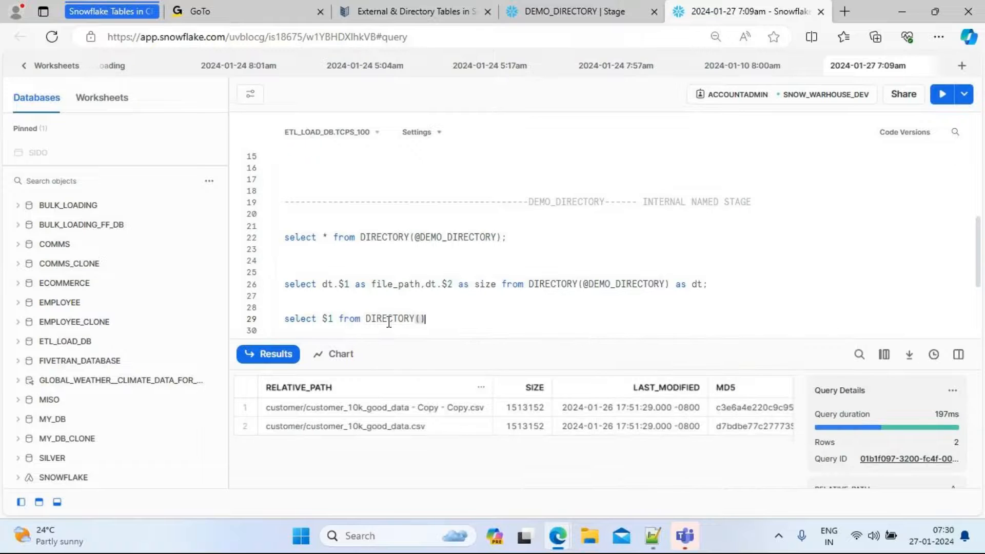
type("$DEMO_DIRECTORY")
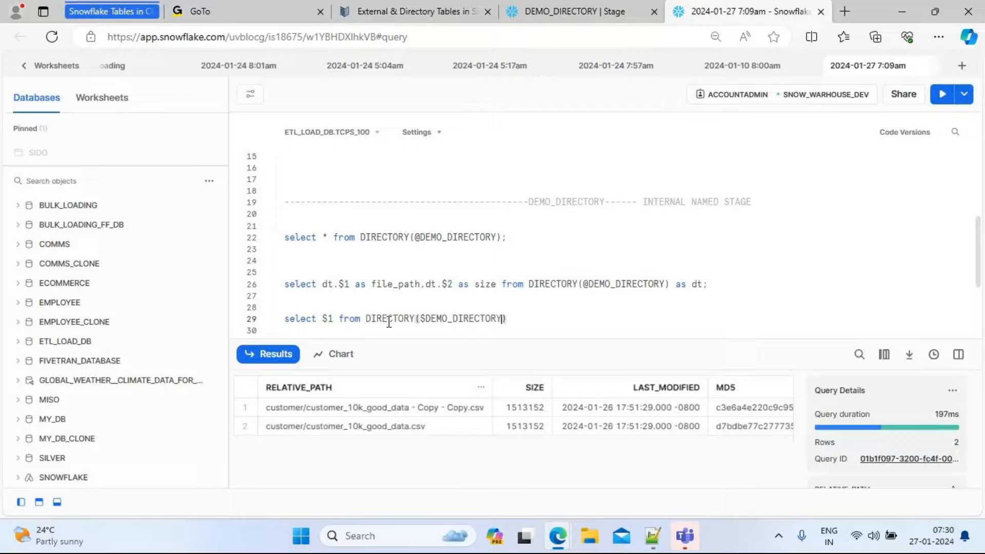
key("End")
type(";")
key("Left")
type("as dt")
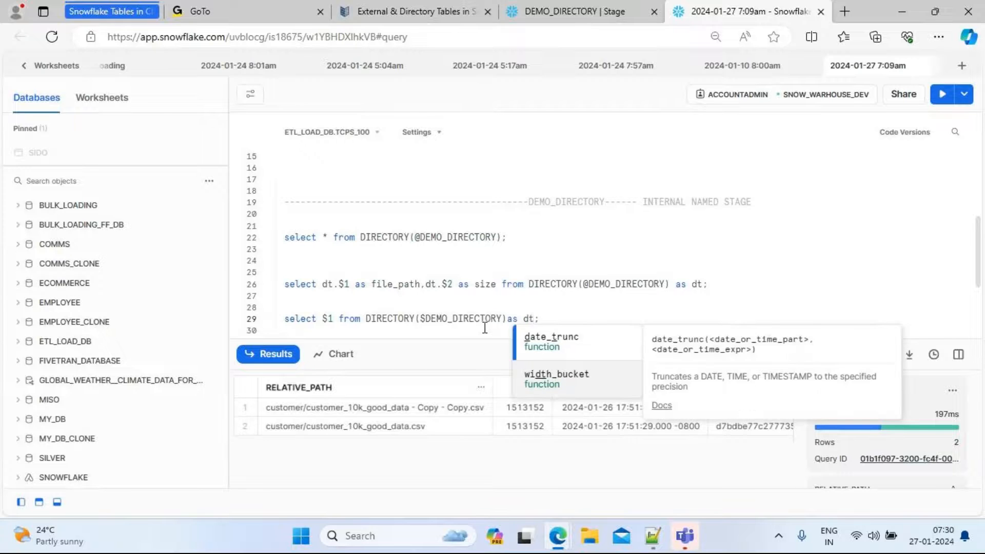
Qualify the column as dt.$1, add the filter where lower(dt.$1) like '%copy%', and run the query
key("Left")
key("Left")
key("Left")
key("Left")
key("Left")
key("Left")
key("Left")
key("Left")
key("Left")
key("Left")
key("Left")
key("Left")
key("Left")
key("Left")
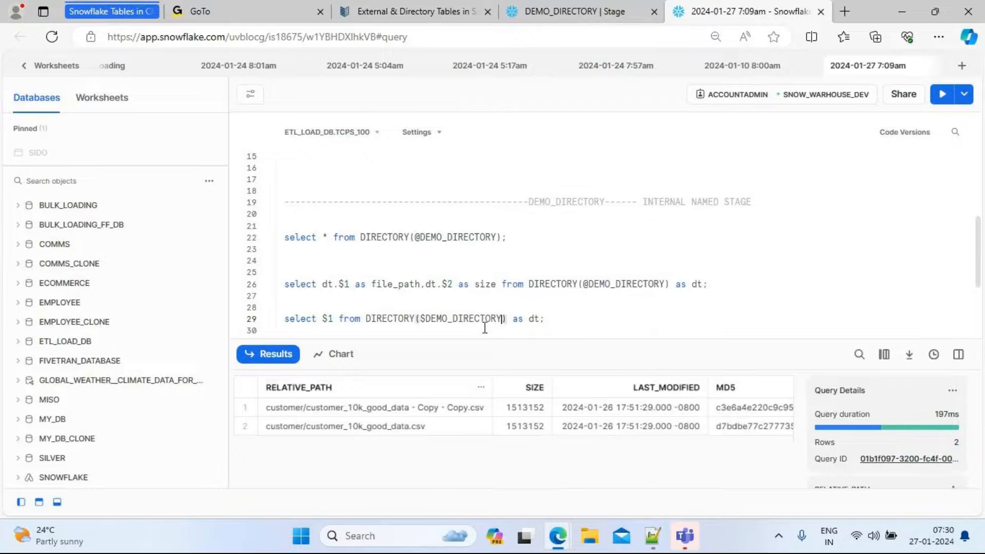
key("Left")
key("Left")
key("Left")
key("Left")
key("Left")
key("Left")
key("Left")
key("Left")
key("Left")
key("Left")
key("Left")
key("Left")
key("Left")
key("Left")
key("Left")
key("Left")
key("Left")
key("Left")
key("Left")
key("Left")
key("Left")
type("dt.")
key("Right")
key("Right")
key("Right")
key("Right")
key("Right")
key("Right")
key("Right")
key("Right")
key("Right")
key("Right")
key("Right")
key("Right")
key("Right")
key("Right")
key("Right")
key("Right")
key("Right")
key("Right")
key("Right")
key("Right")
key("Right")
key("Right")
key("Right")
type("where ")
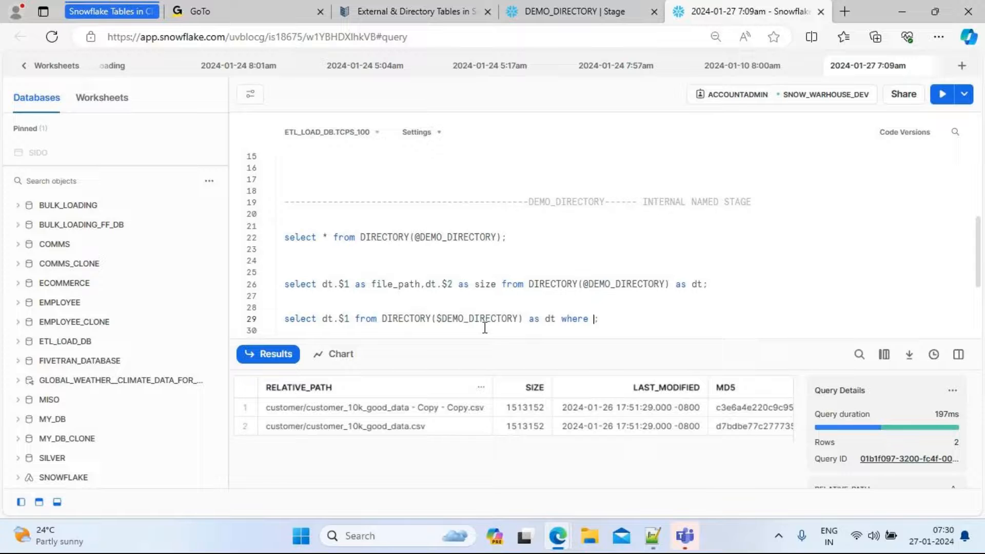
type("lower")
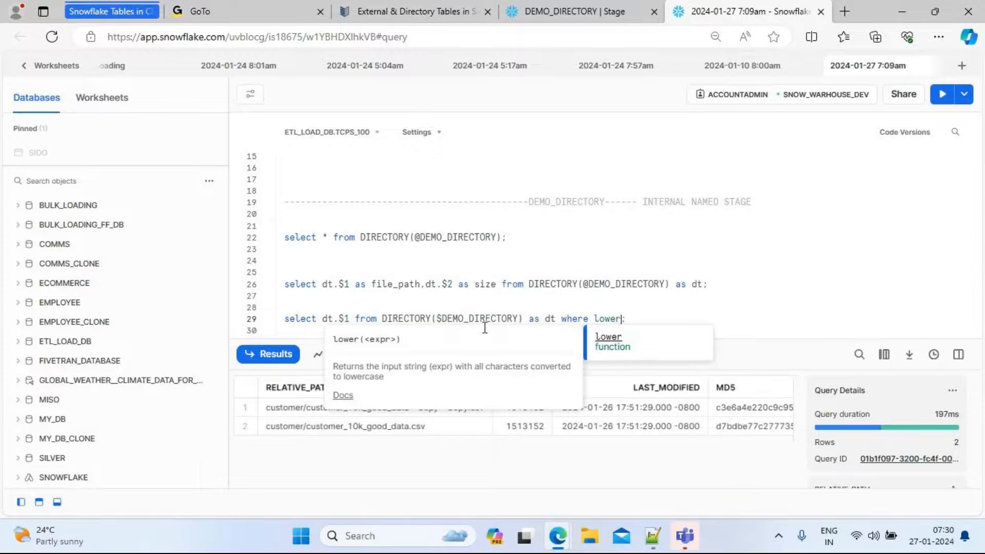
type("(")
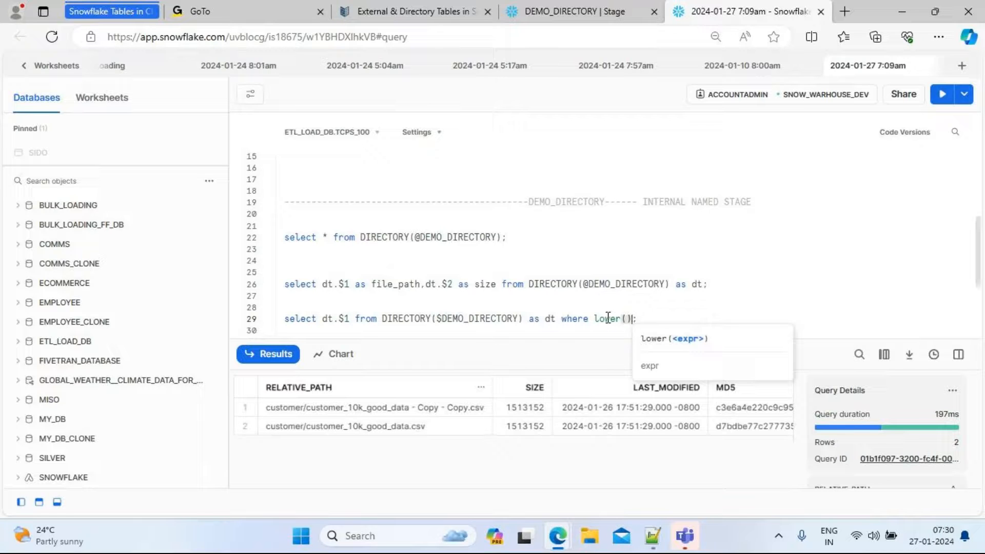
left_click(627, 321)
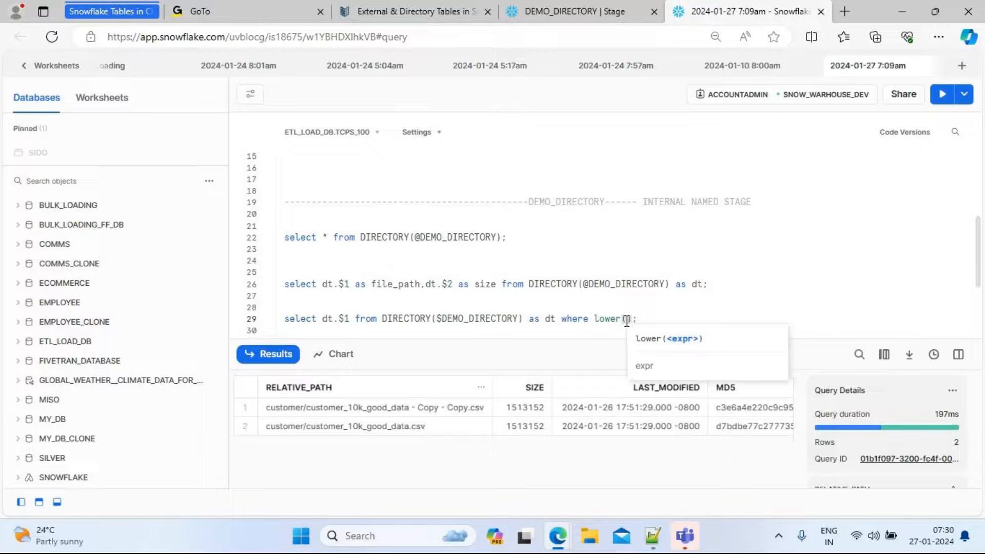
type("dt.")
type("$1")
type(") ")
type("like ")
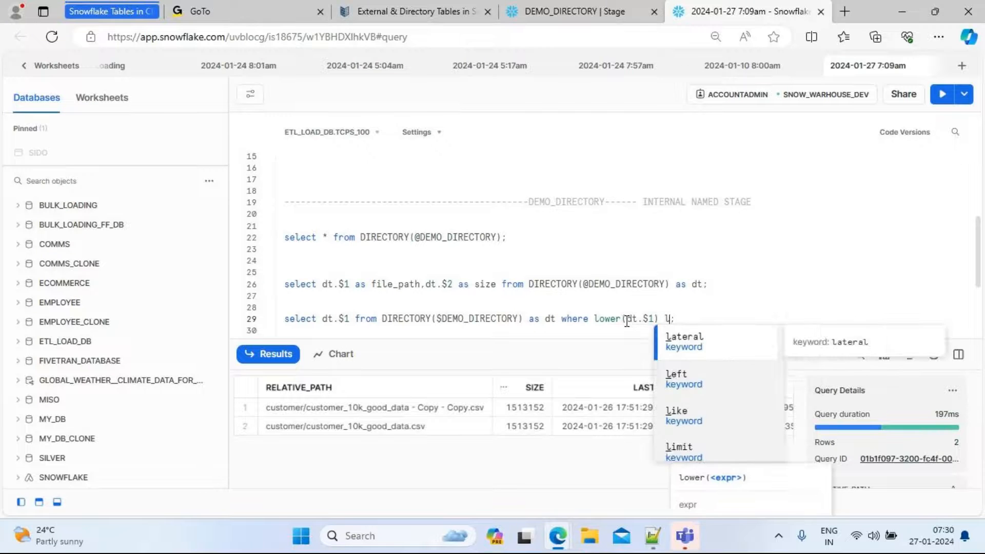
type("''")
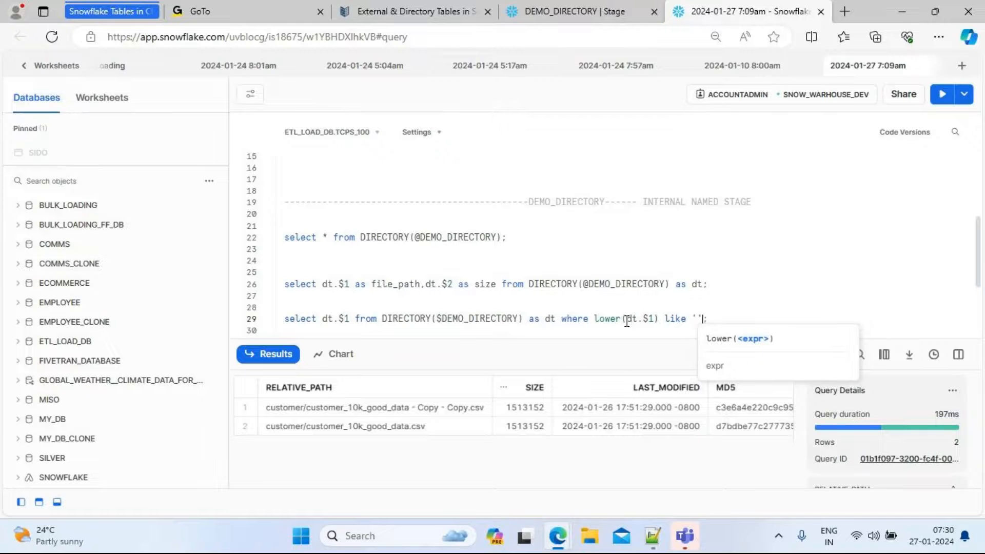
key("Left")
type("%")
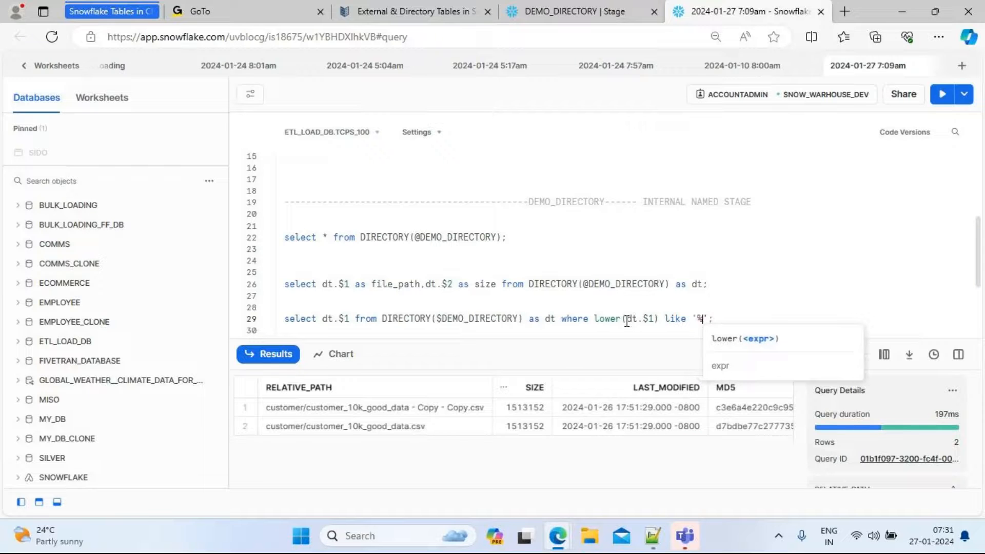
type("copy")
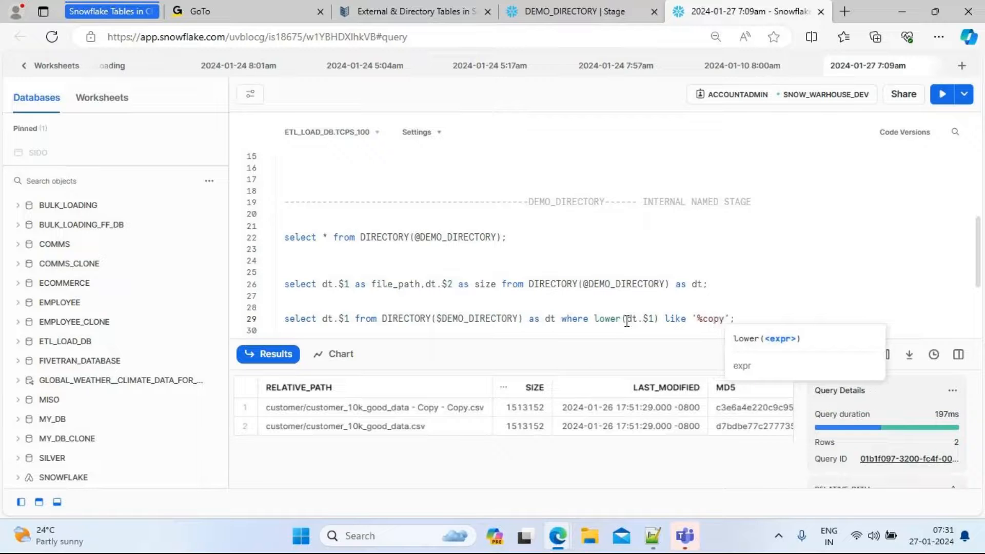
type("%")
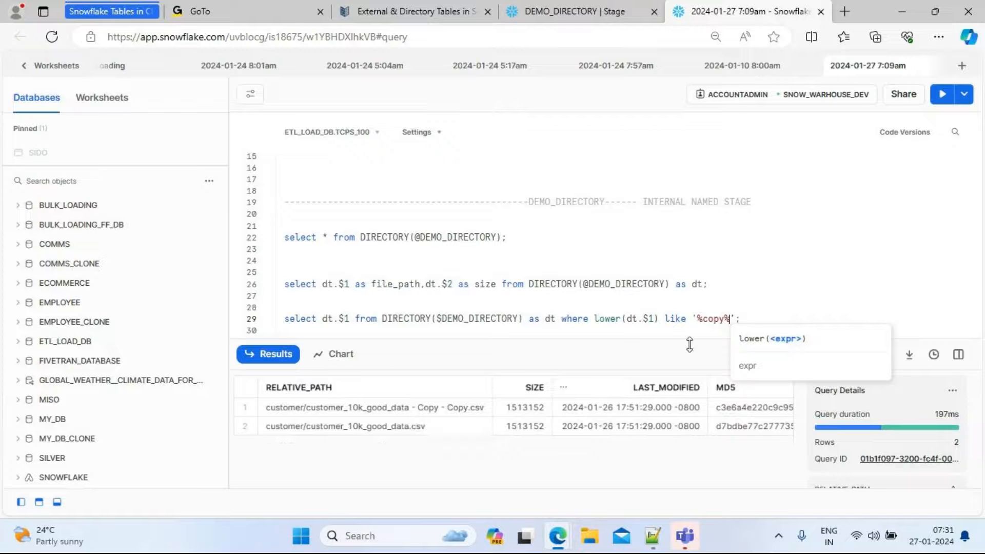
left_click_drag(745, 319, 280, 319)
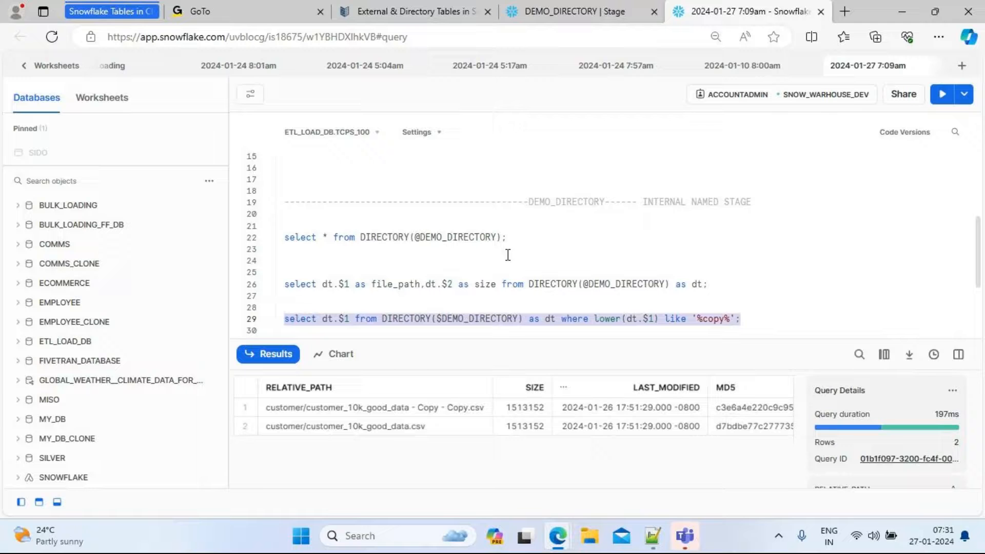
left_click(941, 102)
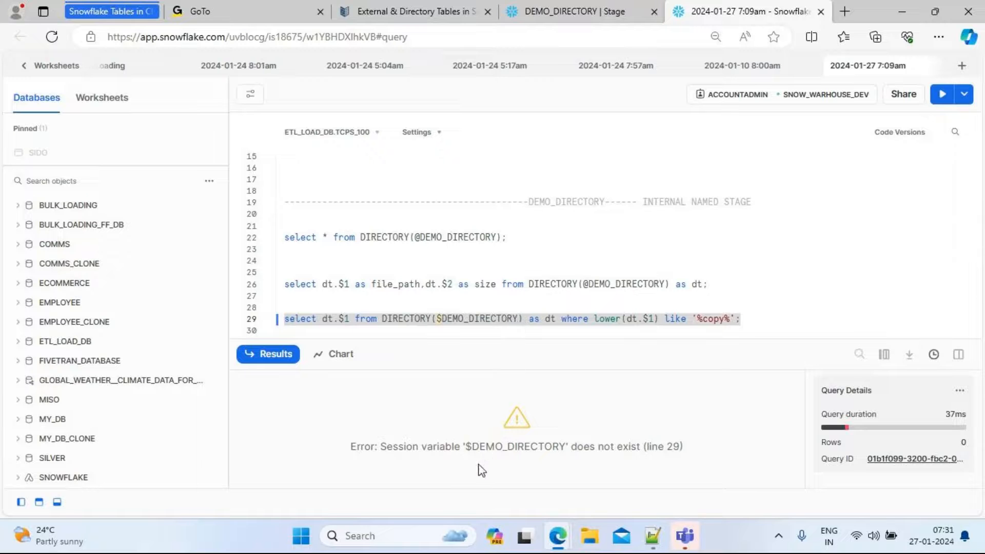
Replace the $ before DEMO_DIRECTORY with @ in the filter query and run it again
left_click(443, 321)
key("BackSpace")
type("@")
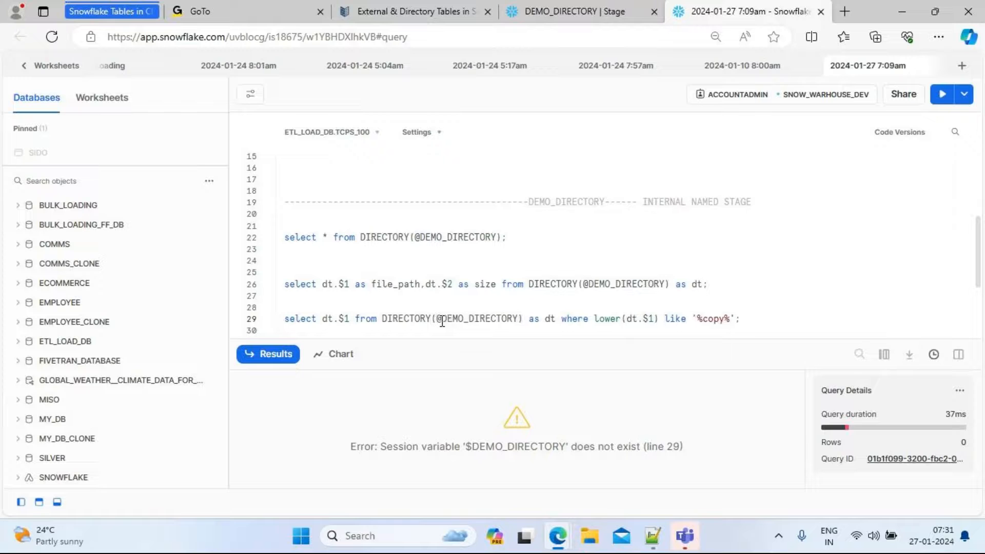
left_click_drag(742, 319, 265, 323)
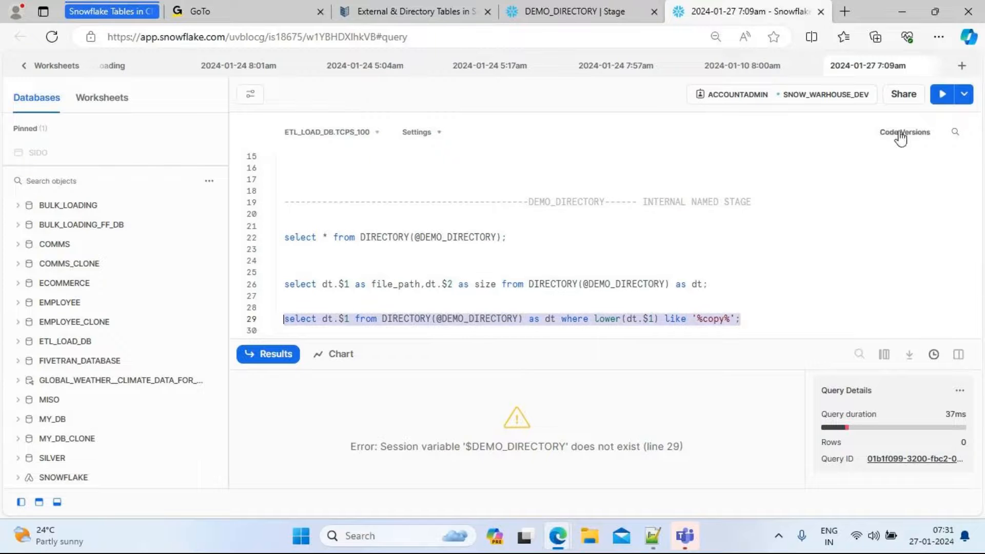
left_click(943, 101)
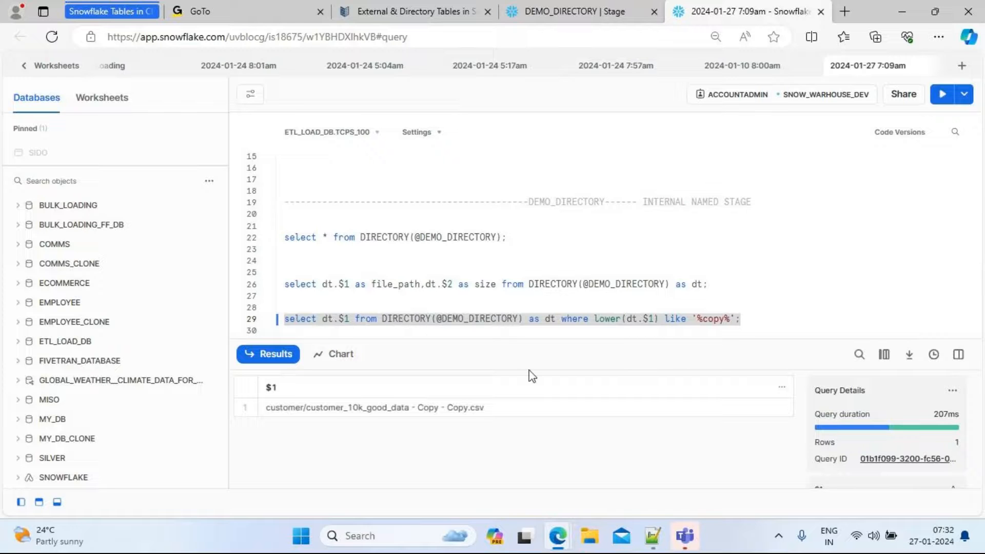
Insert several blank lines after the filter query in the worksheet
left_click(759, 319)
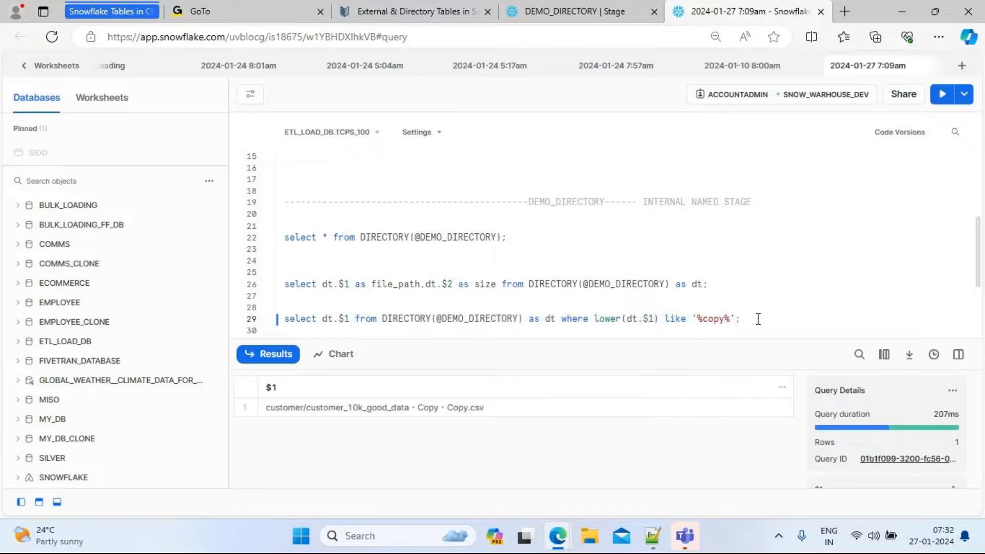
key("Return")
key("Return")
key("Return")
key("Return")
key("Return")
key("Return")
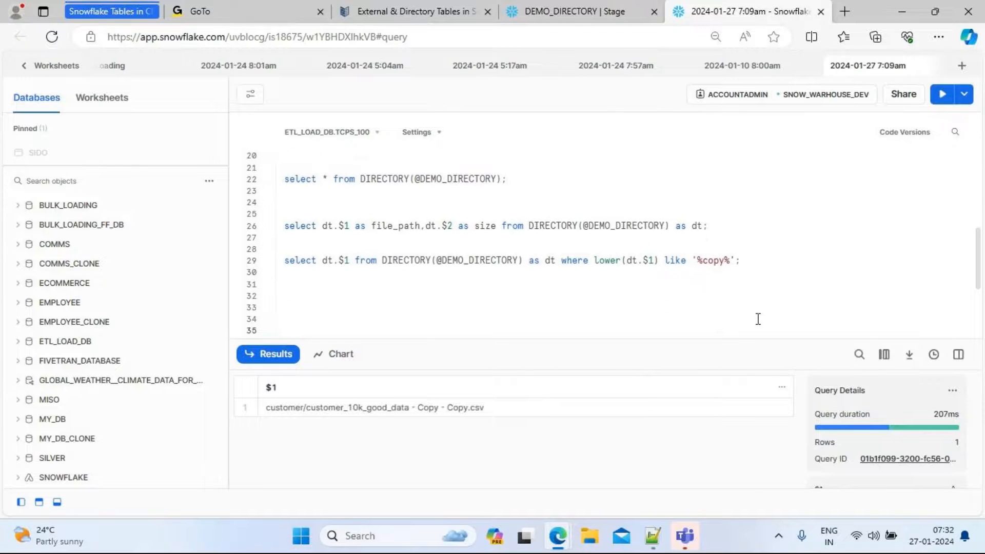
Switch to the SQL script in Notepad++ and browse down to the COPY INTO named stage directory location section
left_click(651, 538)
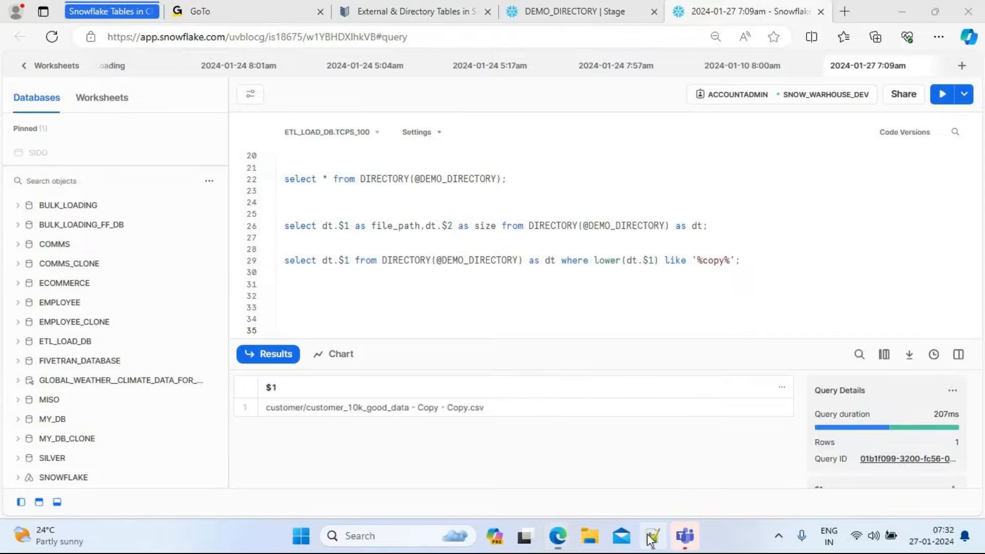
left_click(556, 433)
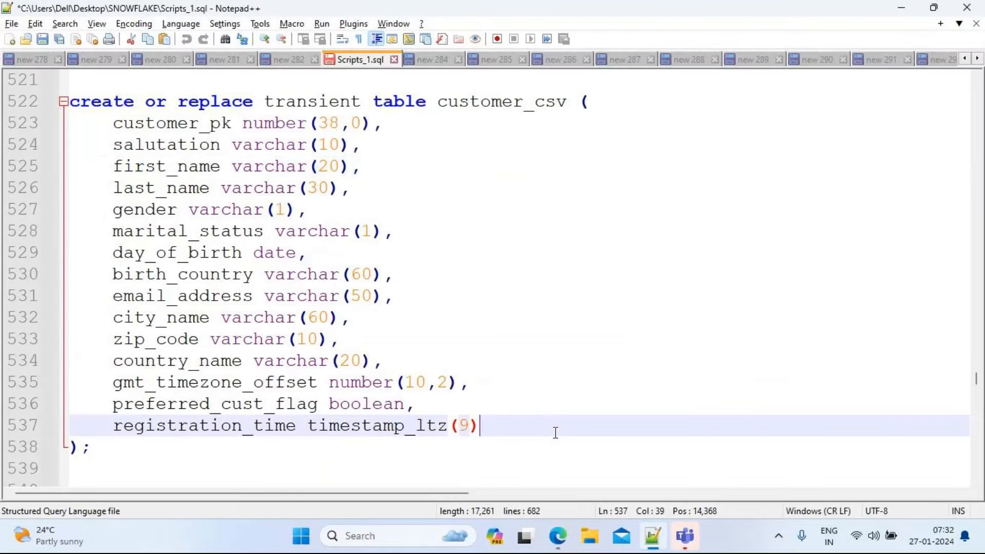
key("Down")
key("Down")
key("Down")
key("Down")
key("Down")
key("Down")
key("Down")
key("Down")
key("Down")
key("Down")
key("Down")
key("Down")
key("Down")
key("Down")
key("Down")
key("Down")
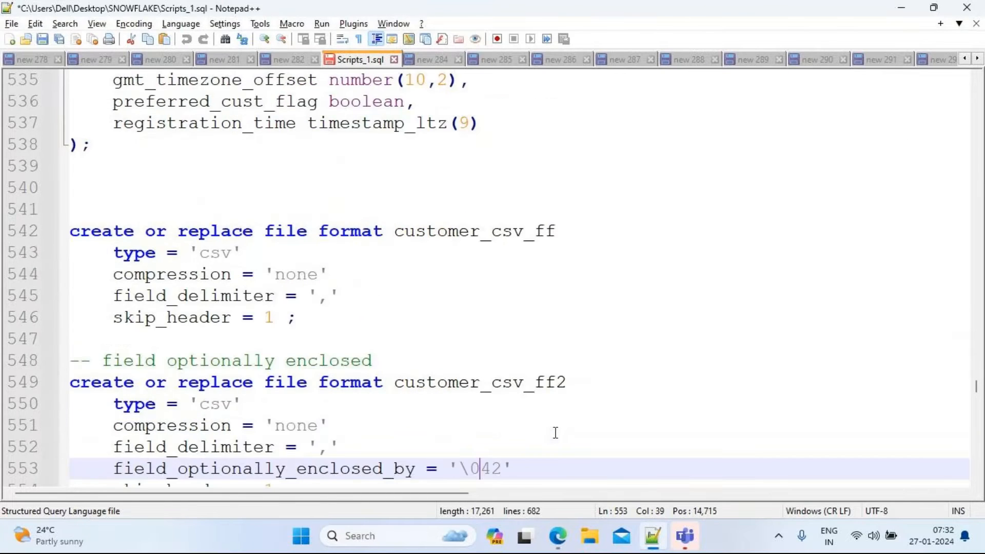
key("Down")
key("Down")
key("Down")
key("Down")
key("Down")
key("Down")
key("Down")
key("Down")
key("Down")
key("Down")
key("Down")
key("Down")
key("Down")
key("Down")
key("Down")
key("Down")
key("Down")
key("Down")
key("Down")
key("Down")
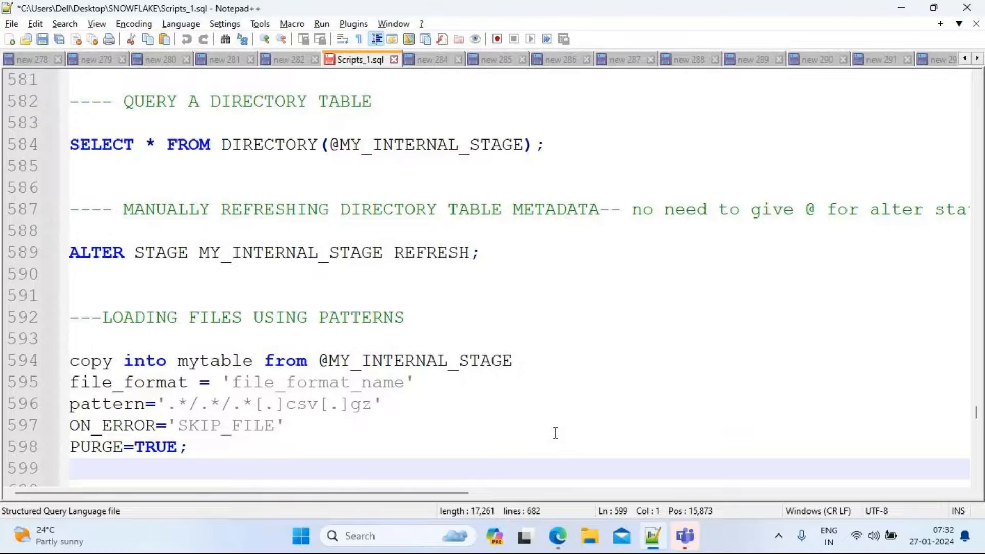
key("Down")
key("Down")
key("Down")
key("Down")
key("Down")
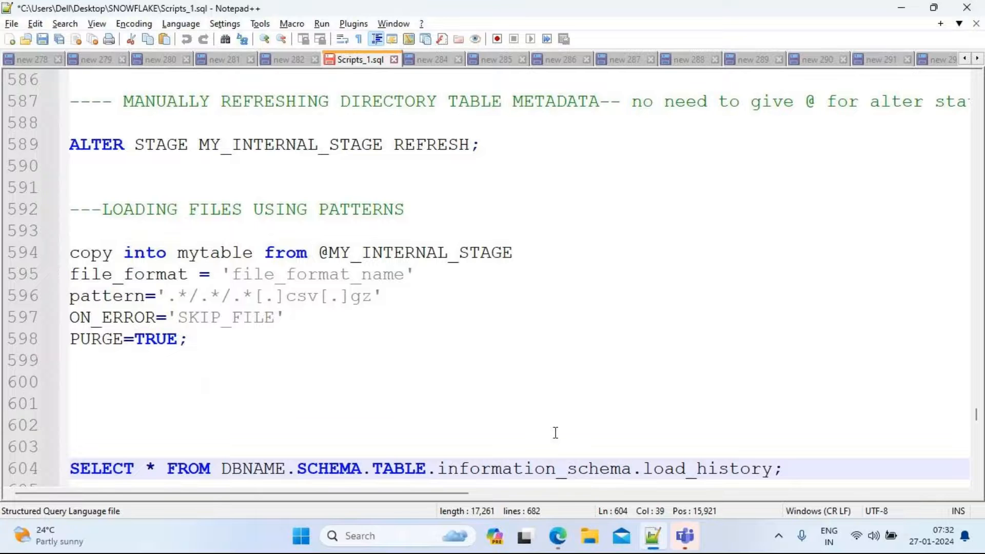
key("Down")
key("Down")
key("Down")
key("Down")
key("Down")
key("Down")
key("Down")
key("Down")
key("Down")
key("Down")
key("Down")
key("Down")
key("Down")
key("Down")
key("Down")
key("Down")
key("Down")
key("Down")
key("Down")
key("Down")
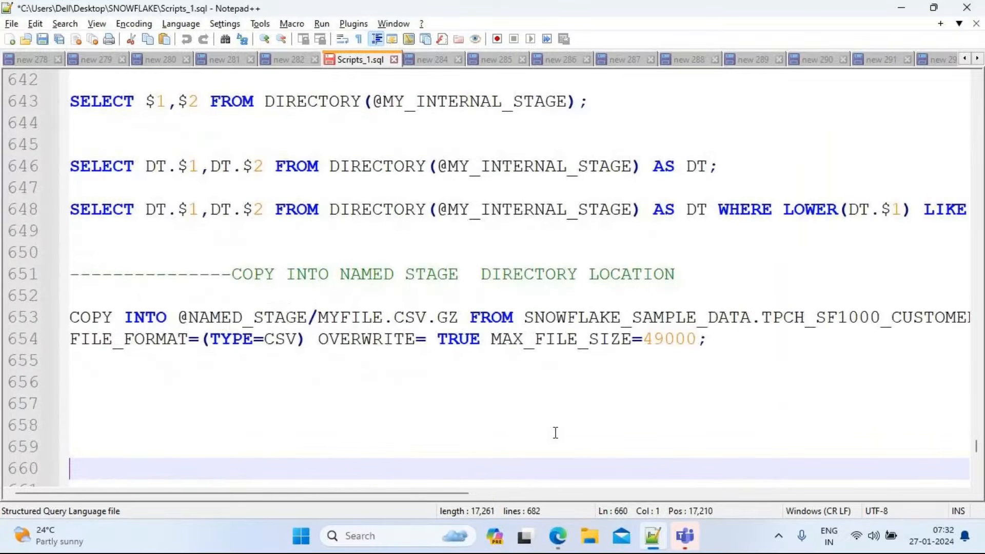
key("Down")
key("Down")
key("Down")
key("Down")
key("Up")
key("Up")
key("Up")
key("Up")
key("Up")
key("Up")
key("Up")
key("Up")
key("Up")
key("Up")
key("Up")
key("Up")
key("Up")
key("Up")
key("Up")
key("Up")
key("Up")
key("Up")
key("Up")
key("Up")
key("Up")
key("Up")
key("Up")
key("Up")
key("Up")
key("Up")
key("Up")
key("Up")
key("Up")
key("Up")
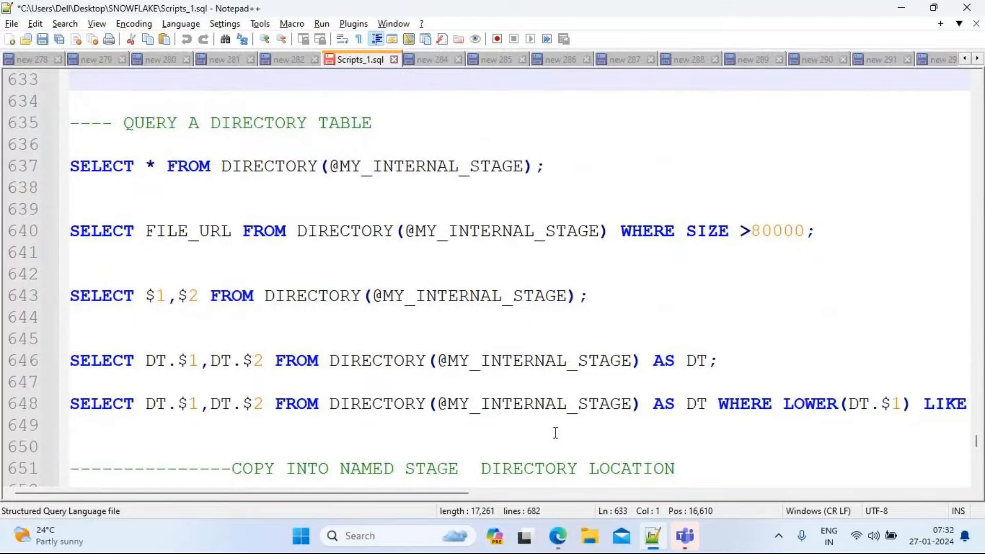
key("Down")
key("Down")
key("Down")
key("Down")
key("Down")
key("Down")
key("Down")
key("Down")
key("Down")
key("Down")
key("Down")
key("Down")
key("Down")
key("Down")
key("Down")
key("Down")
key("Down")
key("Down")
key("Down")
key("Down")
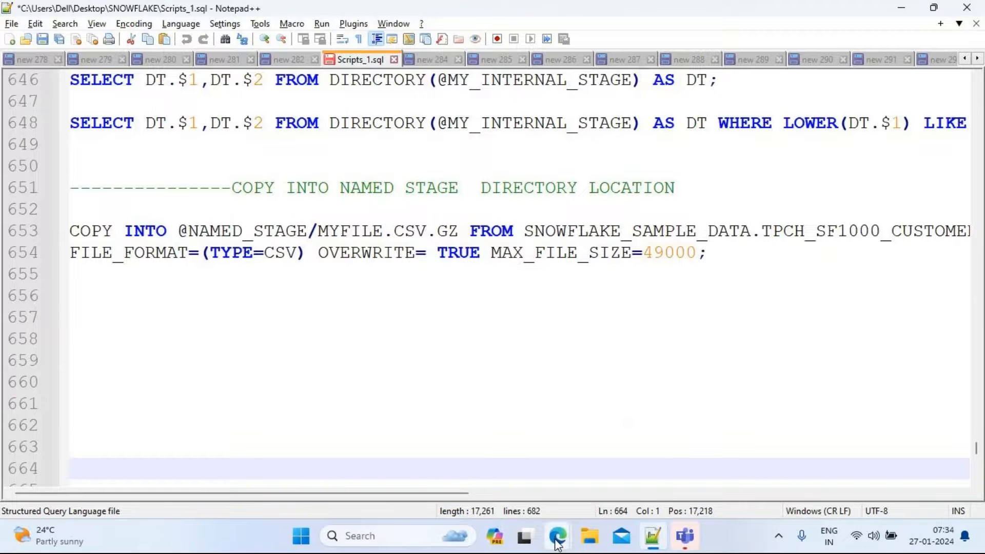
Open a new browser tab and search the web for copy into table snowflake
mouse_move(558, 545)
left_click(402, 453)
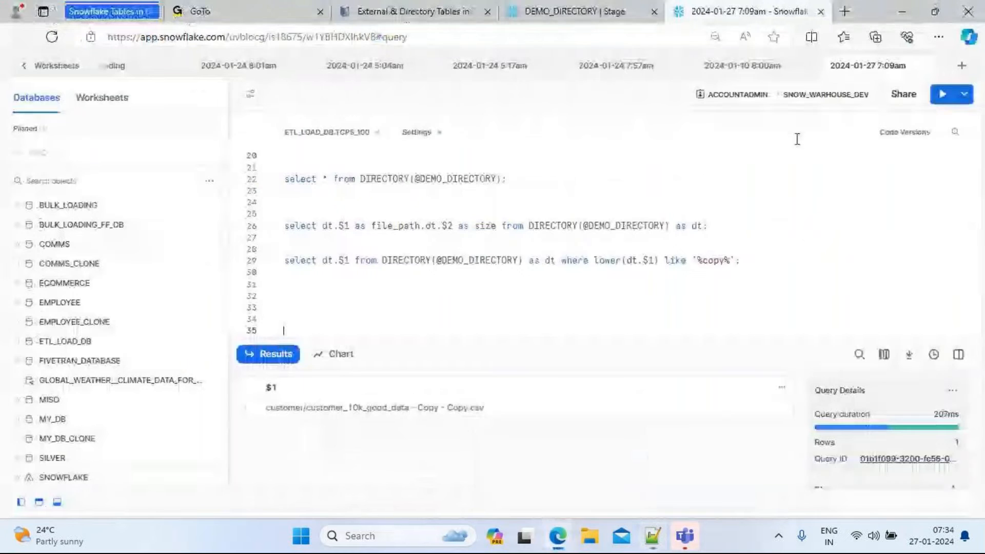
left_click(845, 11)
type("copy ")
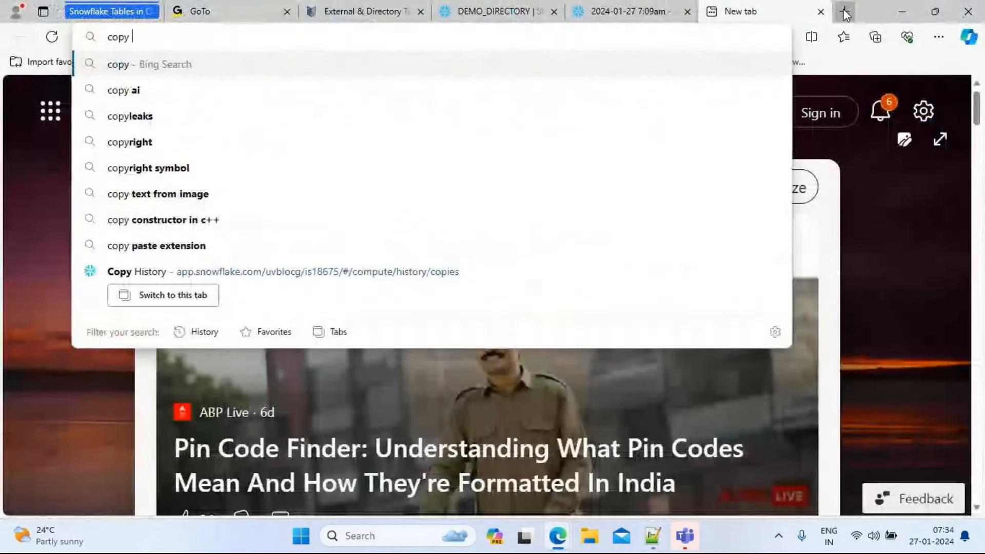
type("into ta")
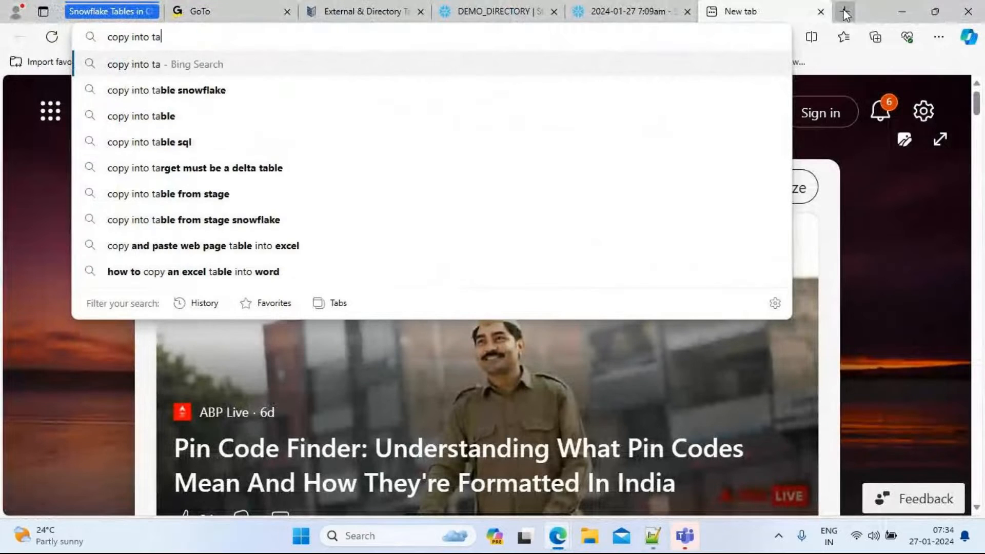
type("ble sno")
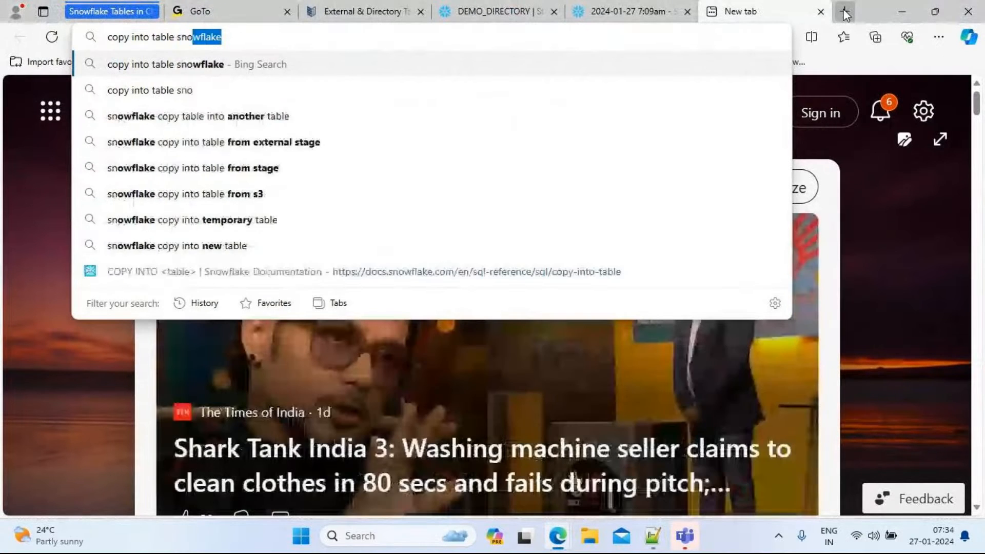
key("Return")
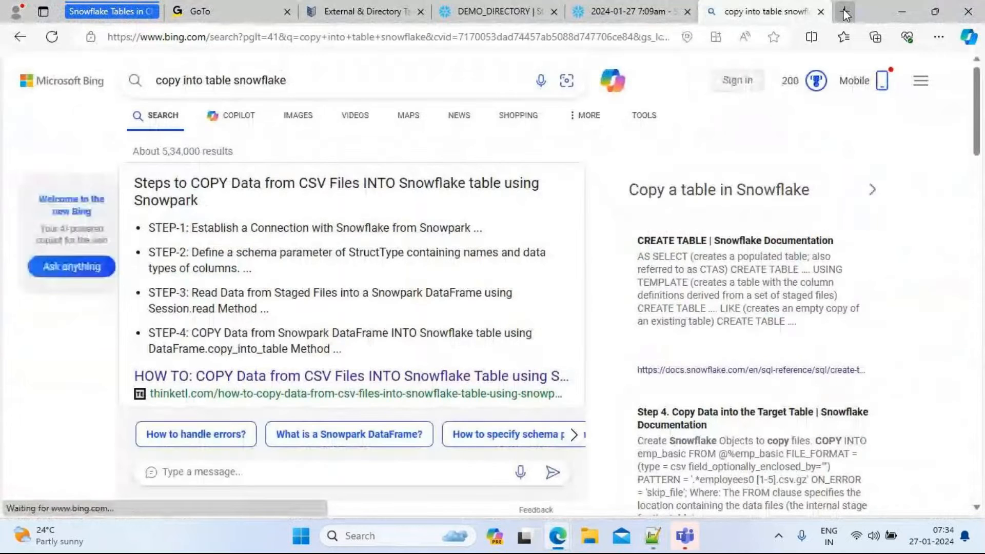
Open the COPY INTO <table> Snowflake documentation page and scroll through its introduction
scroll(845, 12, "down", 10)
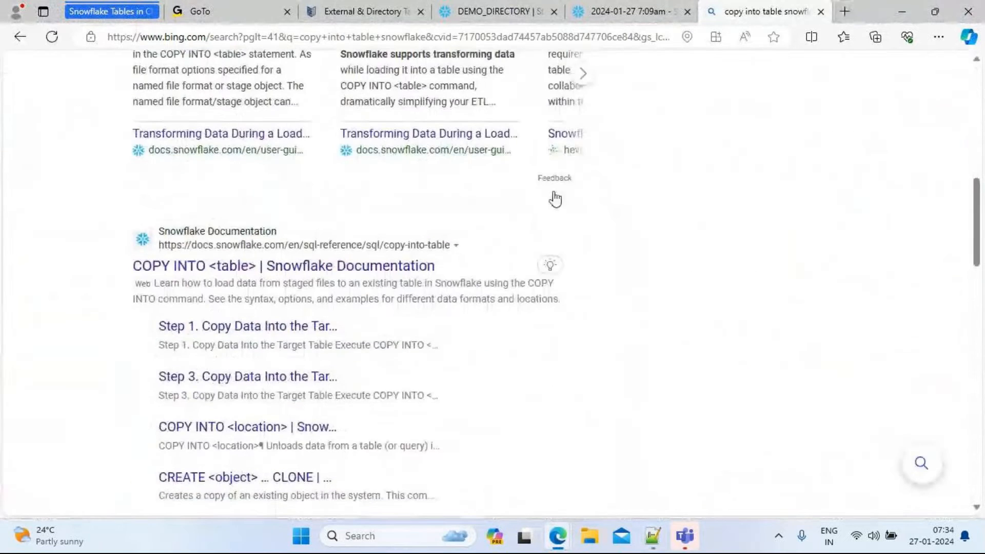
left_click(348, 270)
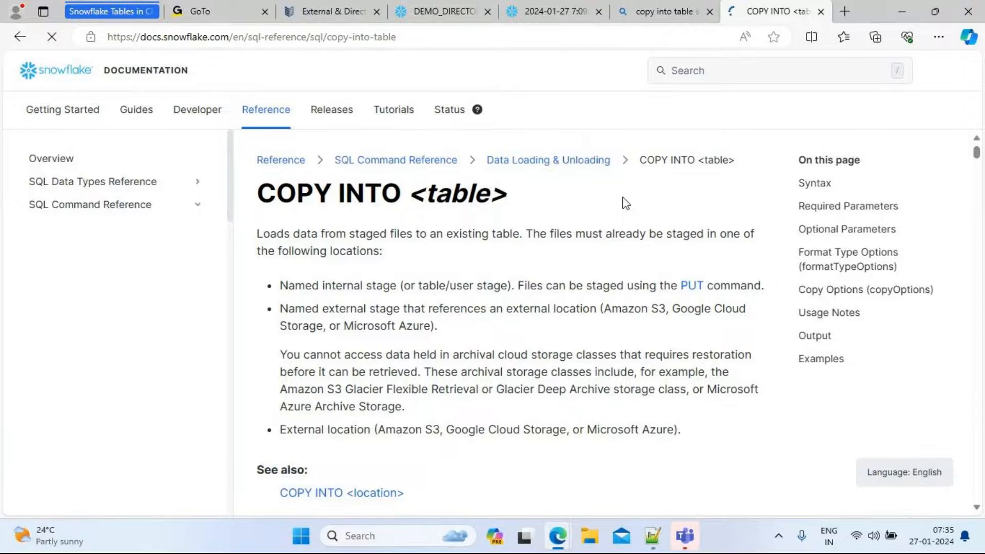
scroll(626, 204, "down", 2)
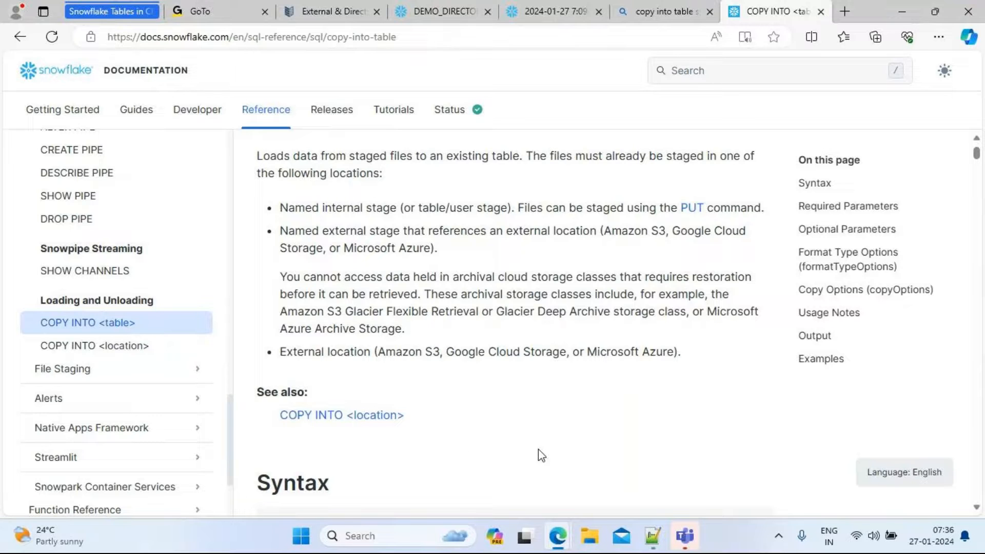
Copy the file name MYFILE.CSV.GZ from the COPY INTO line into an empty line and extend it to MYFILE.CSV.GZ_one.csv
left_click(651, 538)
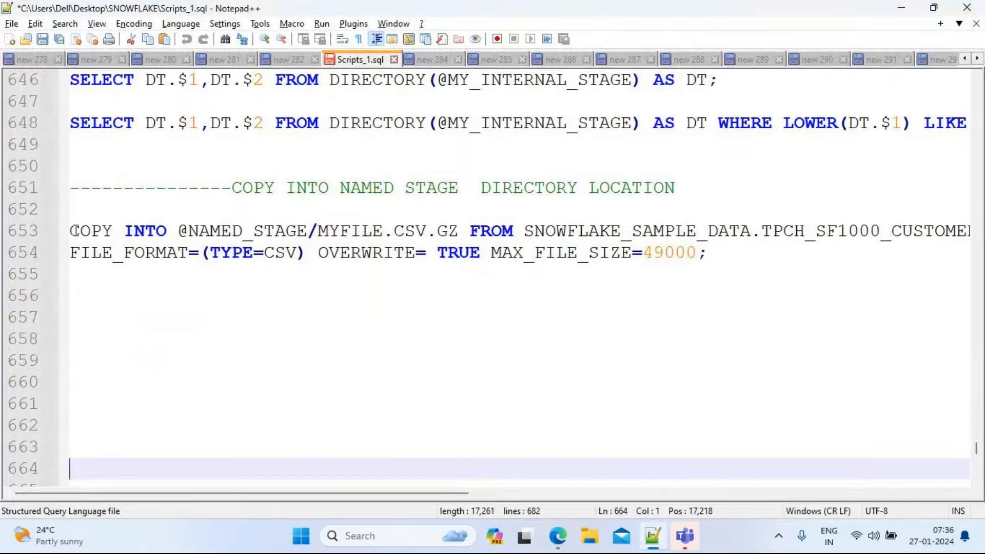
left_click_drag(71, 231, 309, 230)
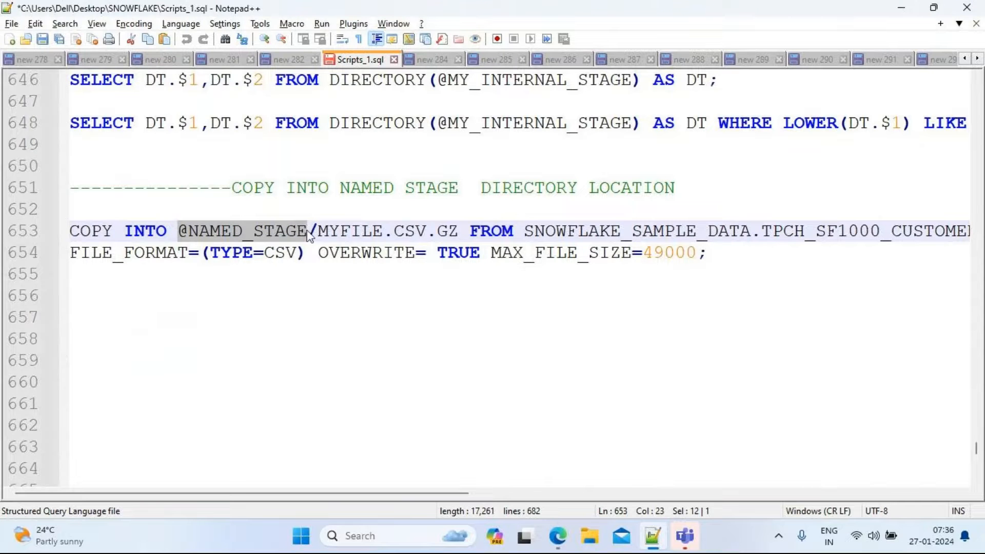
left_click_drag(319, 232, 461, 233)
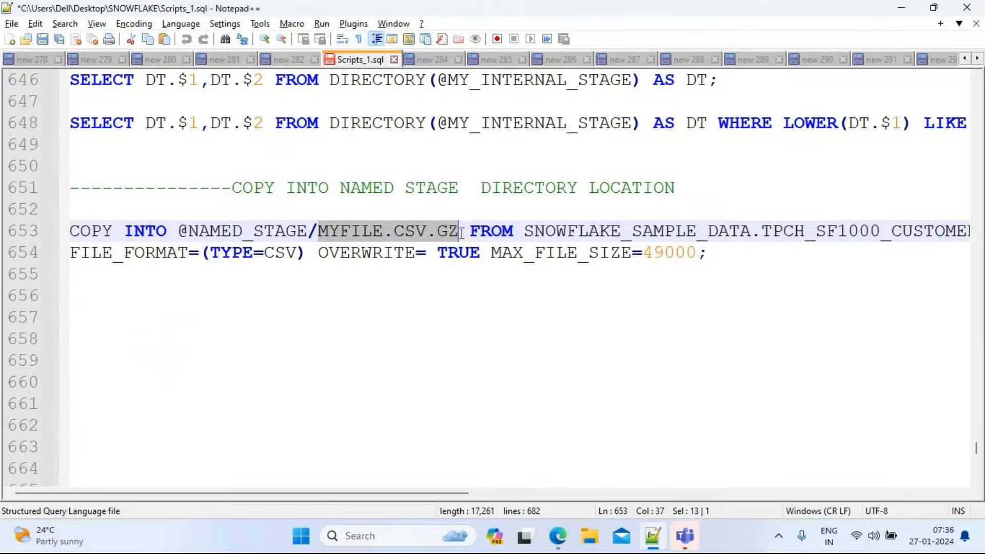
left_click(462, 232)
left_click_drag(463, 233, 318, 232)
key("ctrl+c")
left_click(75, 322)
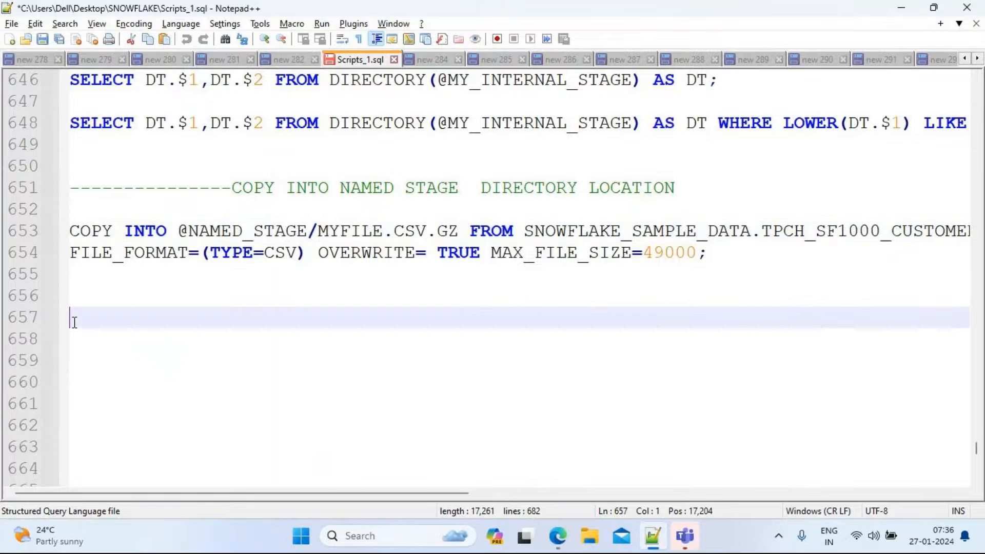
key("ctrl+v")
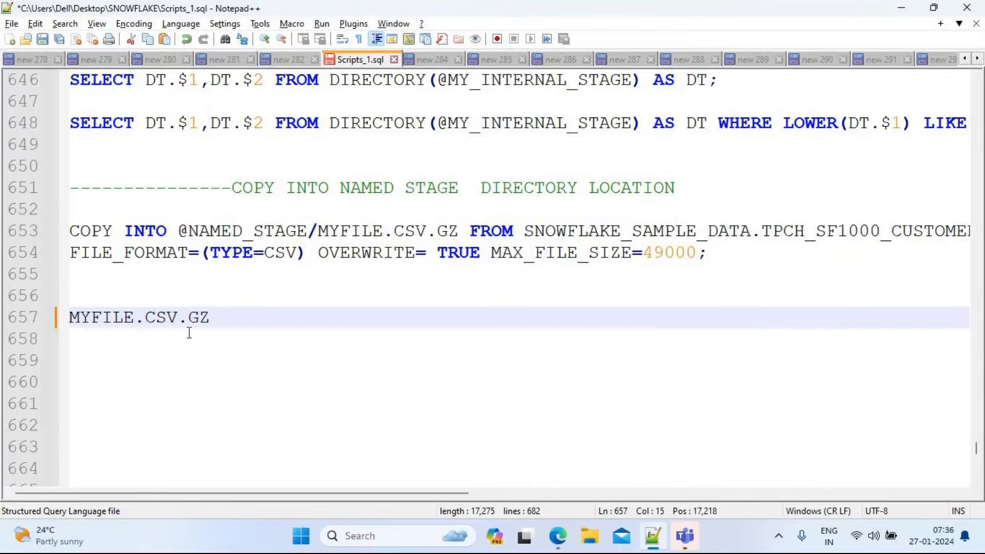
key("BackSpace")
type("_")
type("one.cs")
type("v.")
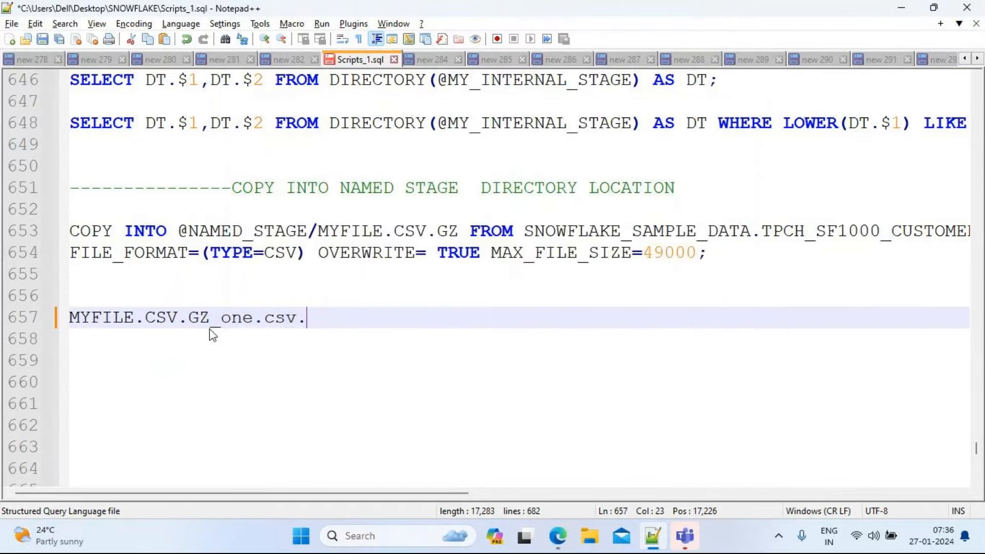
key("Return")
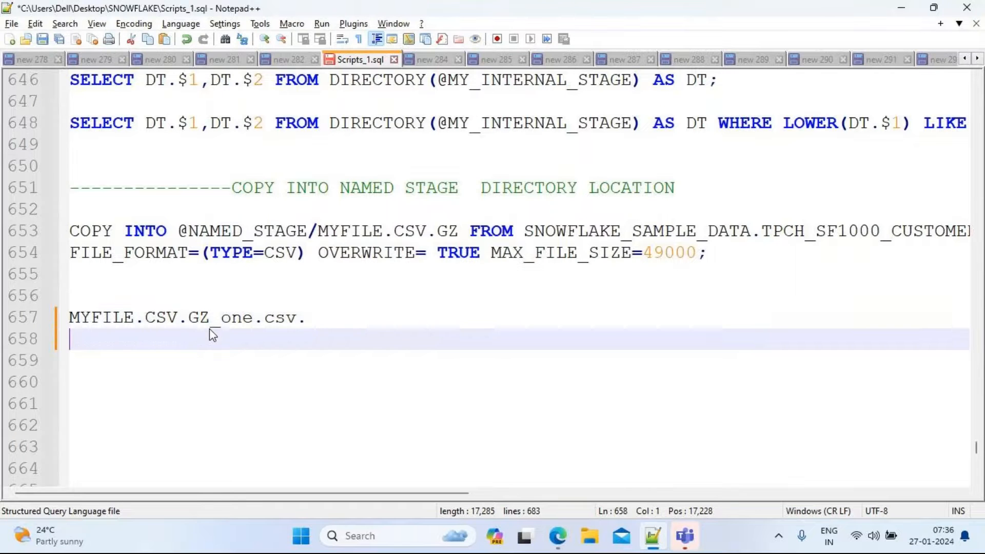
Duplicate that line below and change the copy to MYFILE.CSV.GZ_two.csv
left_click_drag(307, 318, 69, 318)
key("ctrl+c")
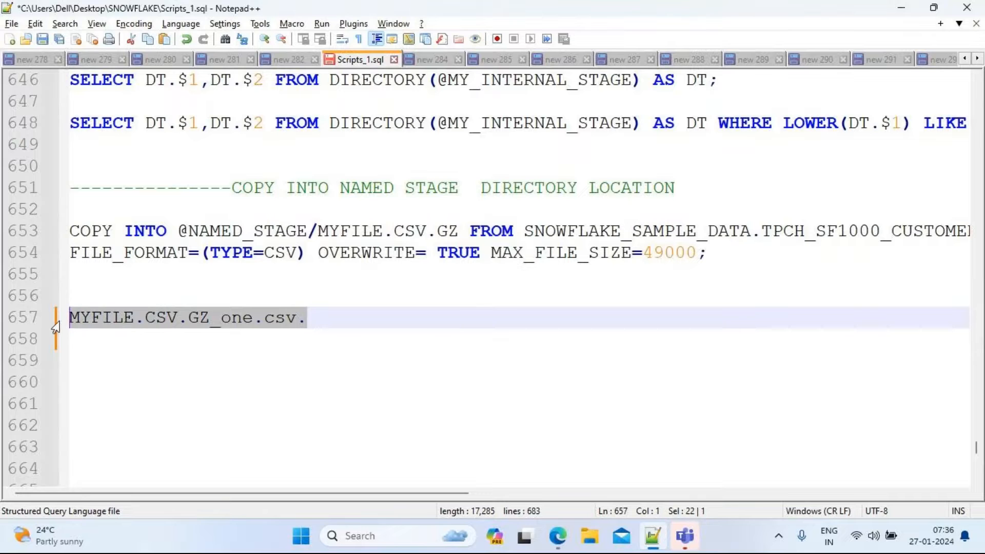
left_click(334, 322)
key("Return")
key("Return")
key("ctrl+v")
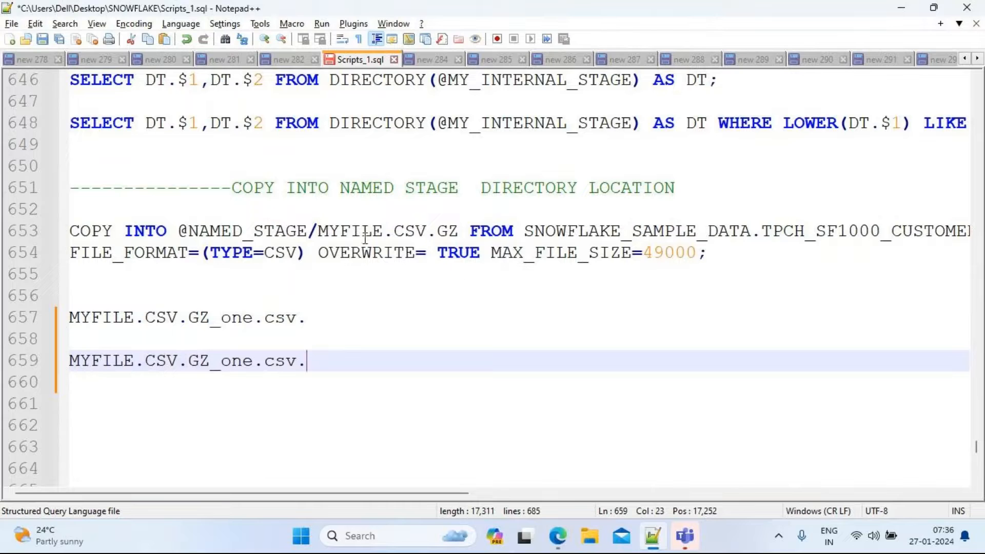
left_click(318, 229)
left_click_drag(319, 229, 459, 231)
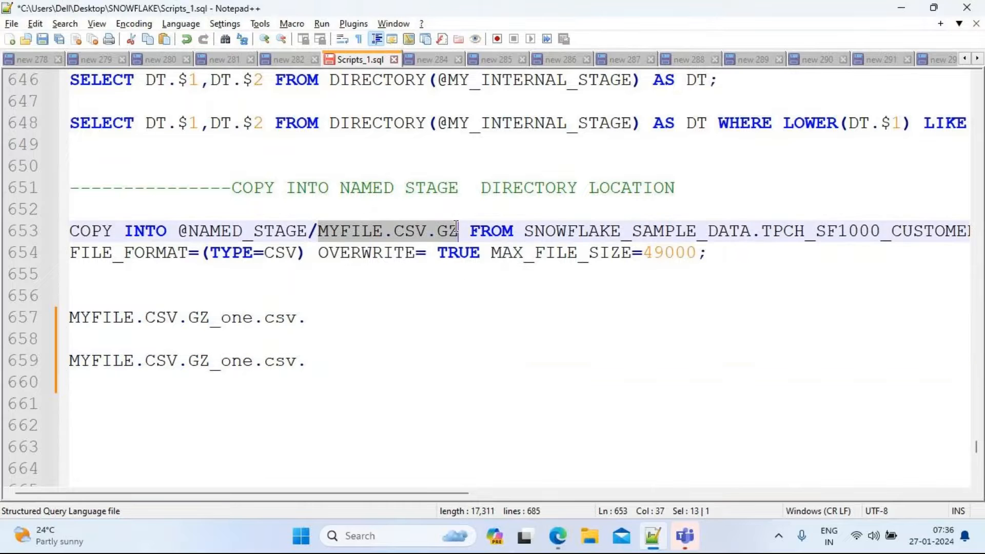
left_click(253, 361)
key("BackSpace")
key("BackSpace")
key("BackSpace")
type("two")
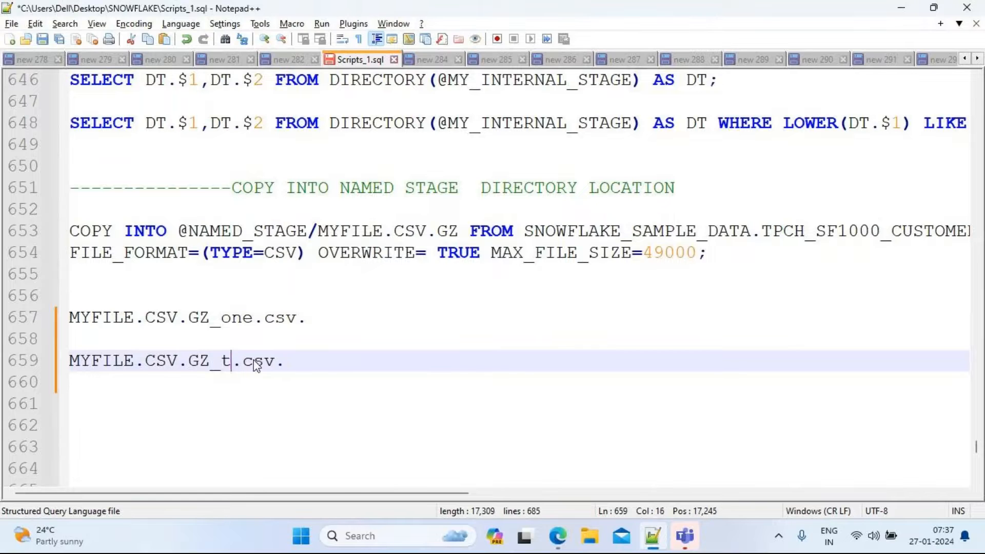
Examine the COPY INTO statement's target stage path, source database and source table
left_click(332, 359)
key("shift+Home")
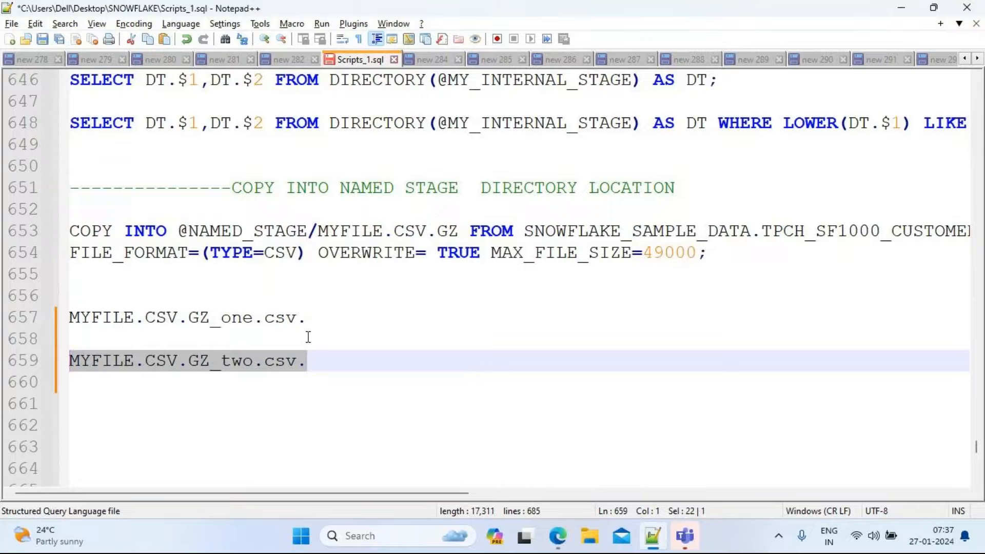
left_click_drag(177, 231, 459, 232)
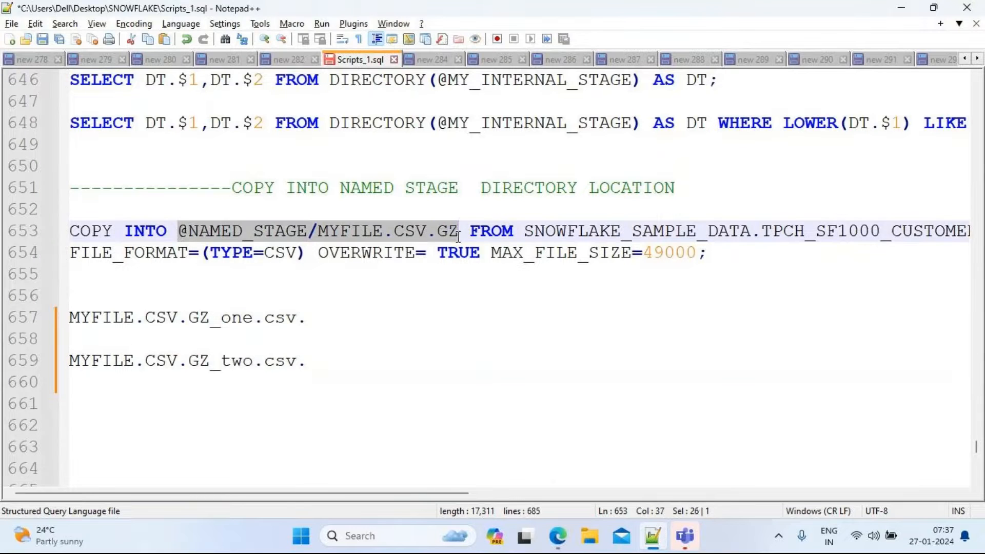
double_click(504, 232)
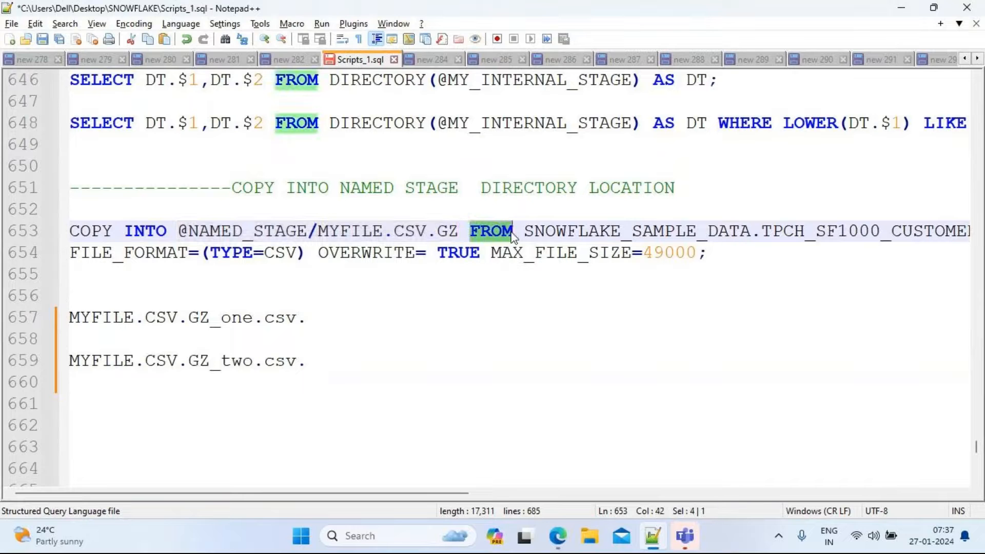
double_click(659, 230)
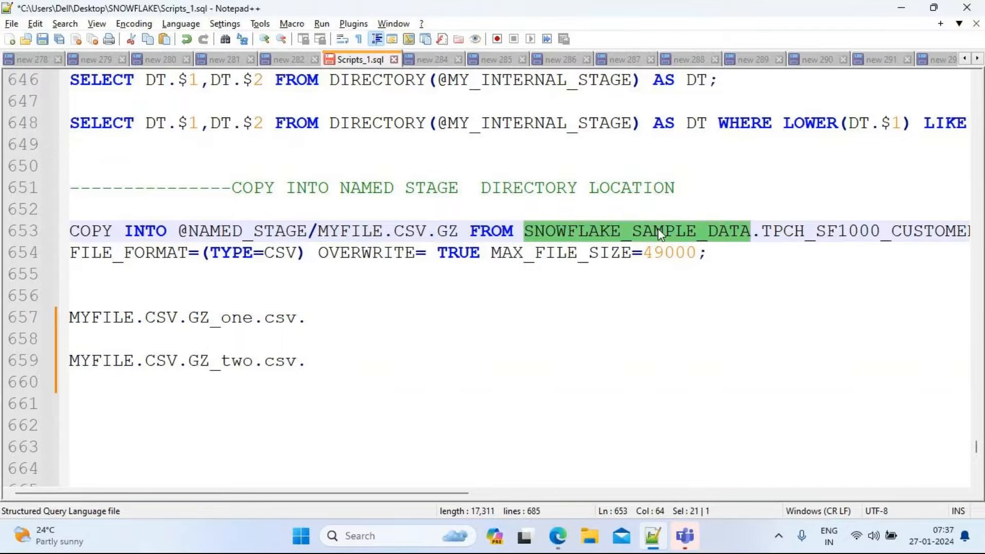
double_click(799, 229)
scroll(799, 230, "right", 1)
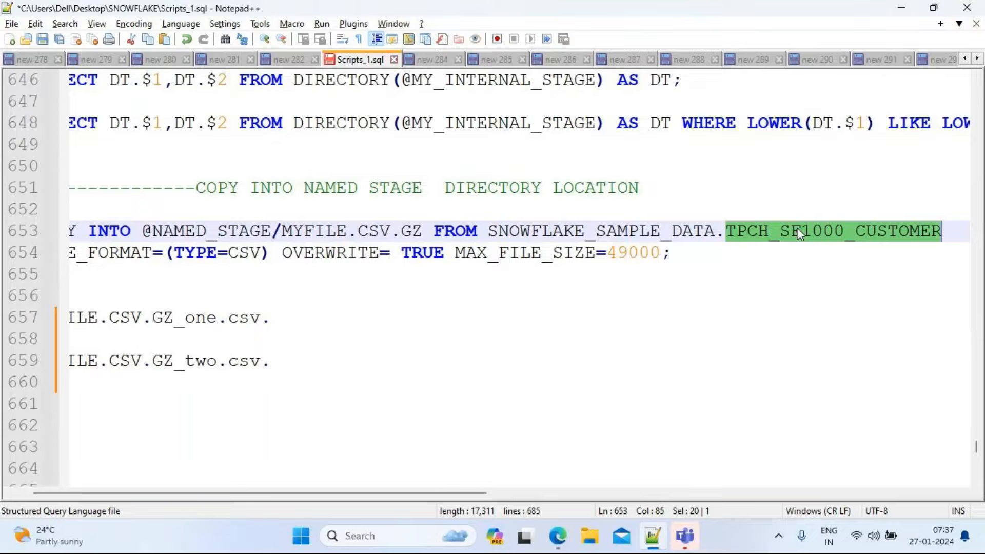
left_click_drag(454, 498, 497, 496)
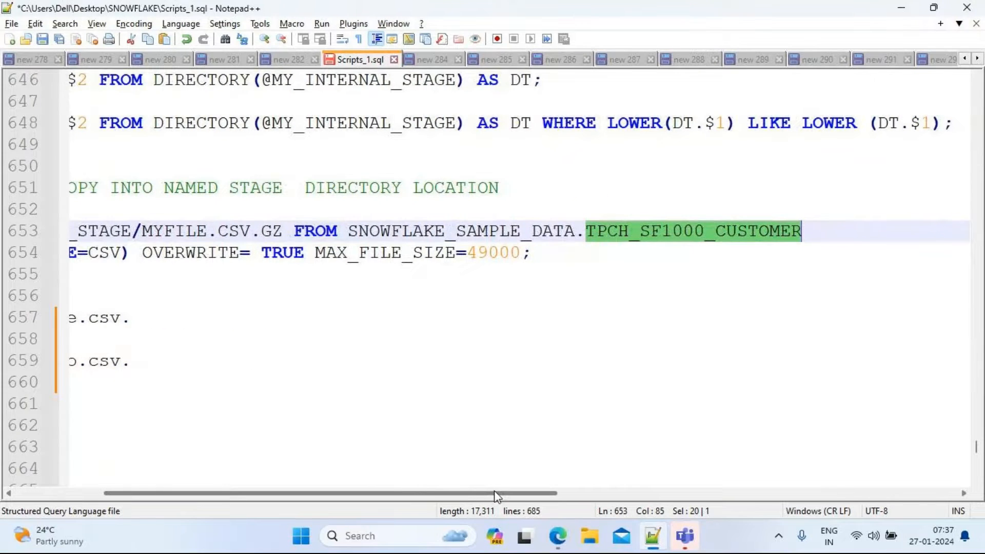
Examine the COPY INTO statement's source table name and its MAX_FILE_SIZE option in the script
mouse_move(497, 496)
left_mouse_down()
mouse_move(365, 492)
mouse_move(498, 491)
mouse_move(409, 481)
mouse_move(500, 484)
left_mouse_up()
double_click(520, 231)
double_click(624, 234)
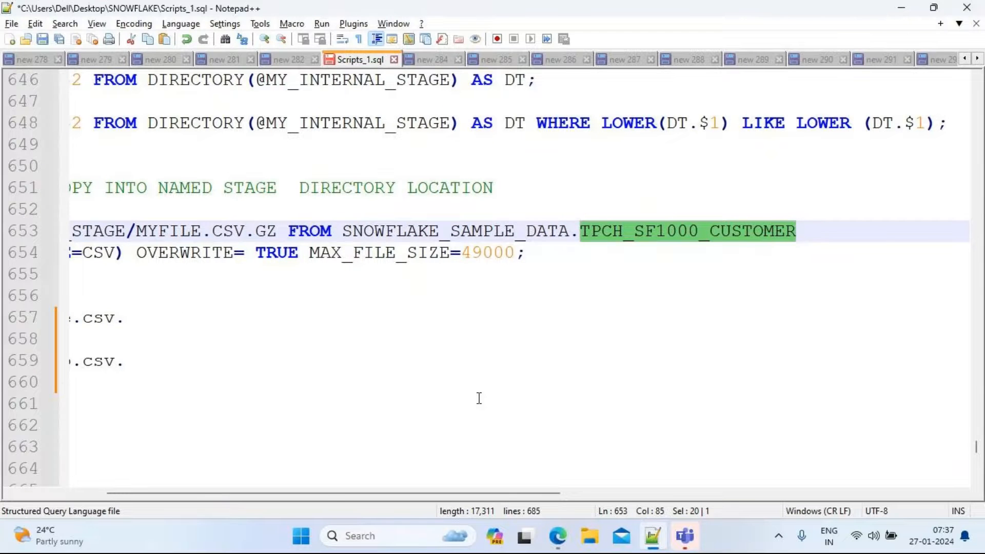
left_click_drag(328, 490, 206, 483)
left_click(207, 482)
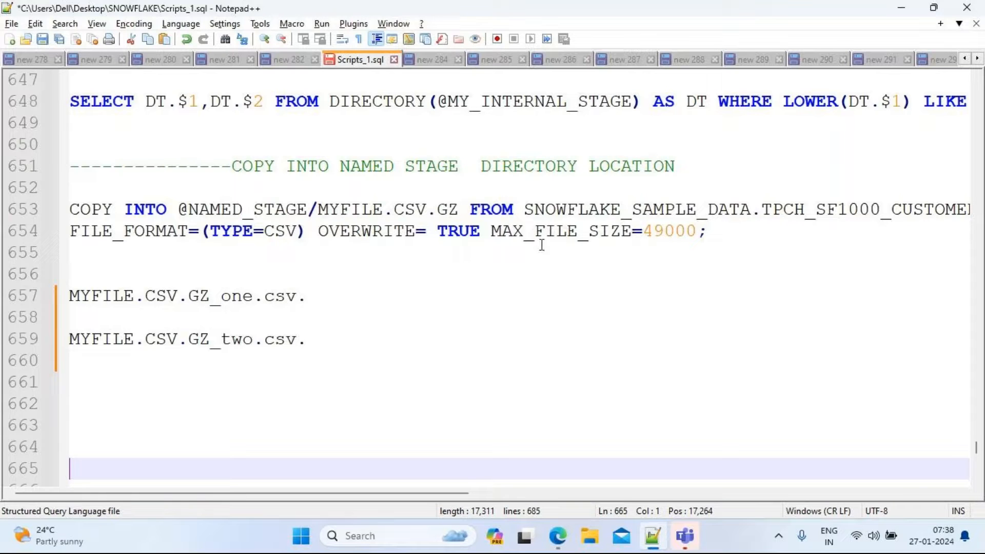
double_click(572, 235)
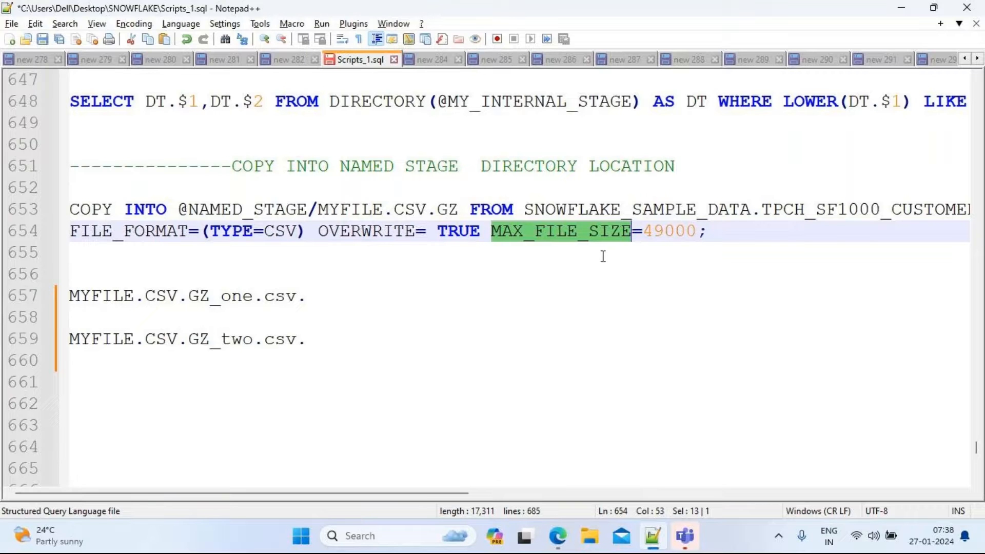
double_click(667, 237)
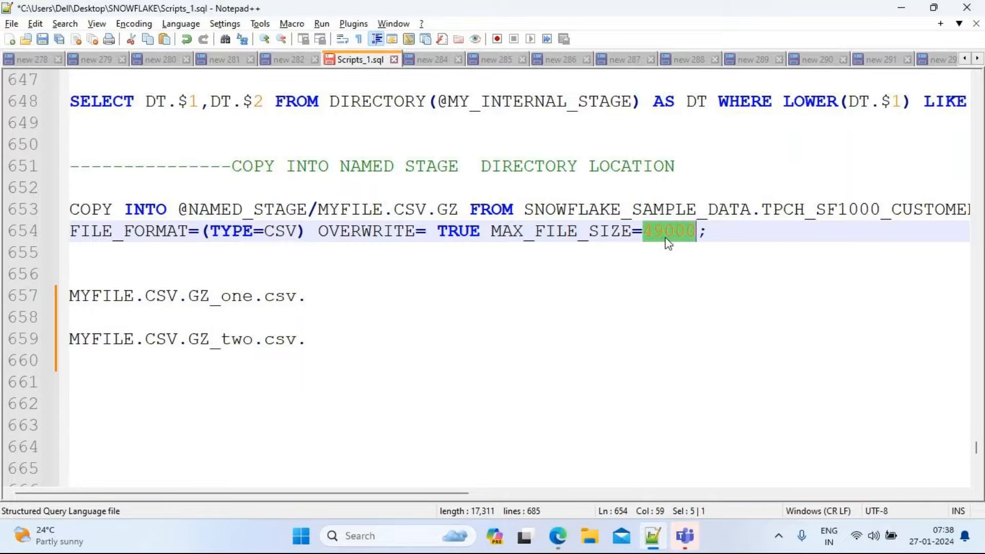
left_click(714, 233)
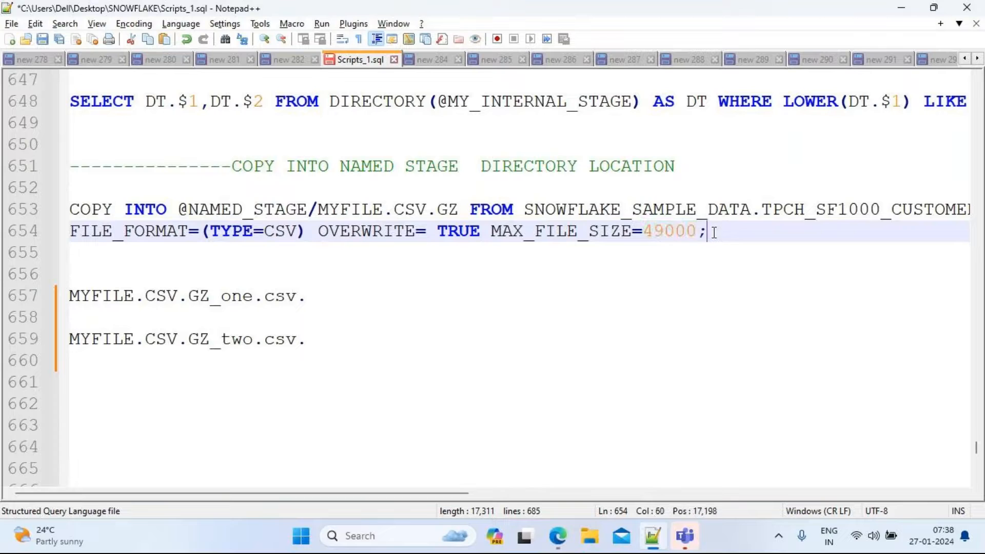
Copy the two-line COPY INTO statement into the Snowflake worksheet below the directory queries
left_click_drag(714, 232, 47, 203)
key("ctrl+c")
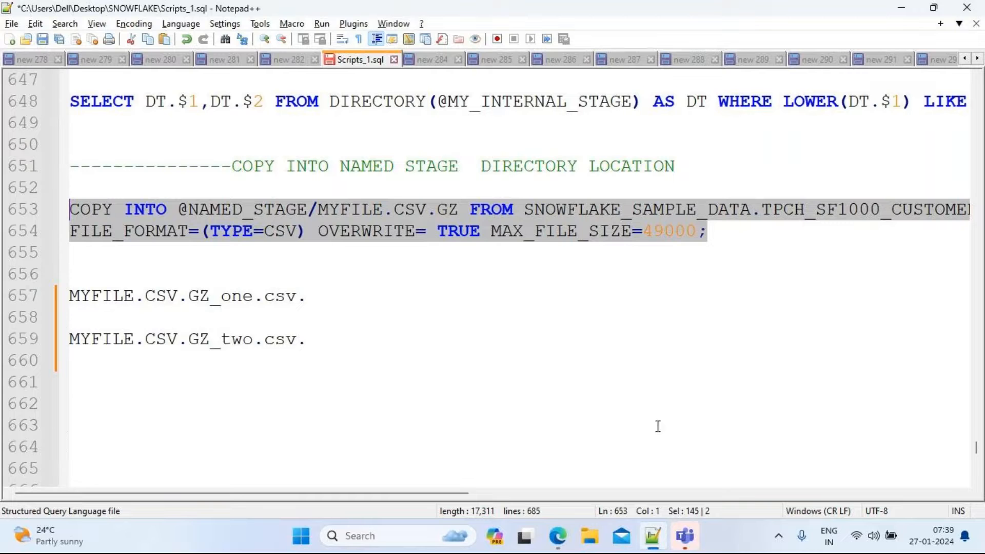
mouse_move(560, 542)
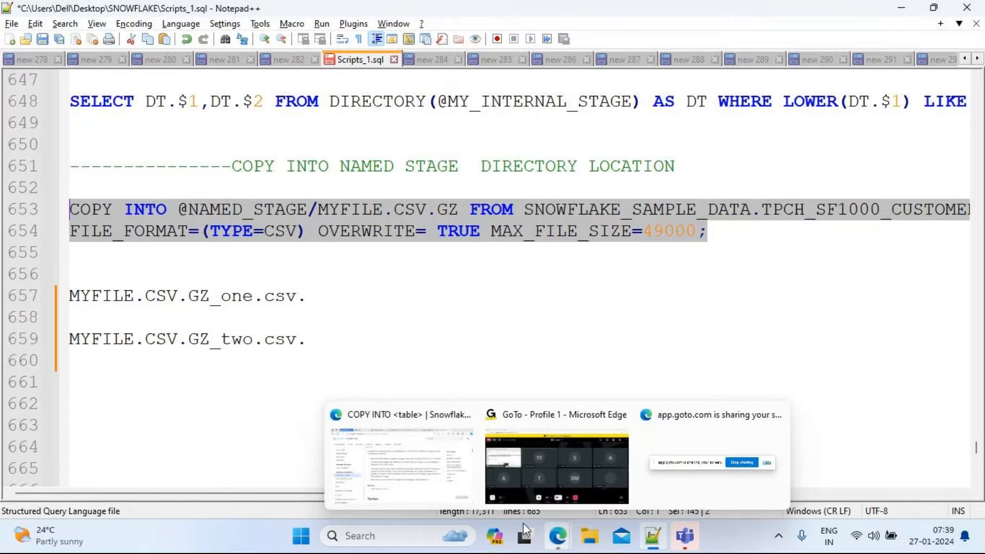
left_click(358, 457)
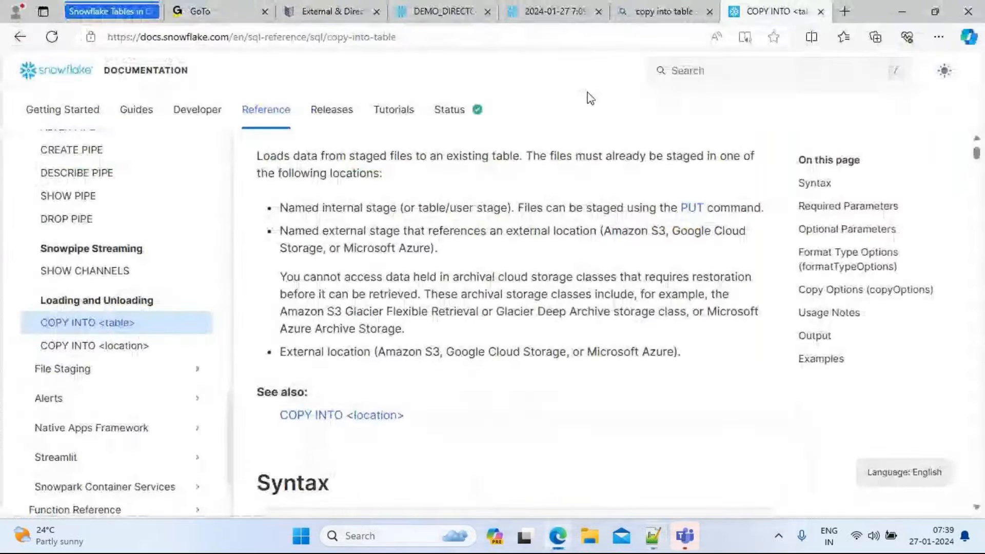
left_click(493, 14)
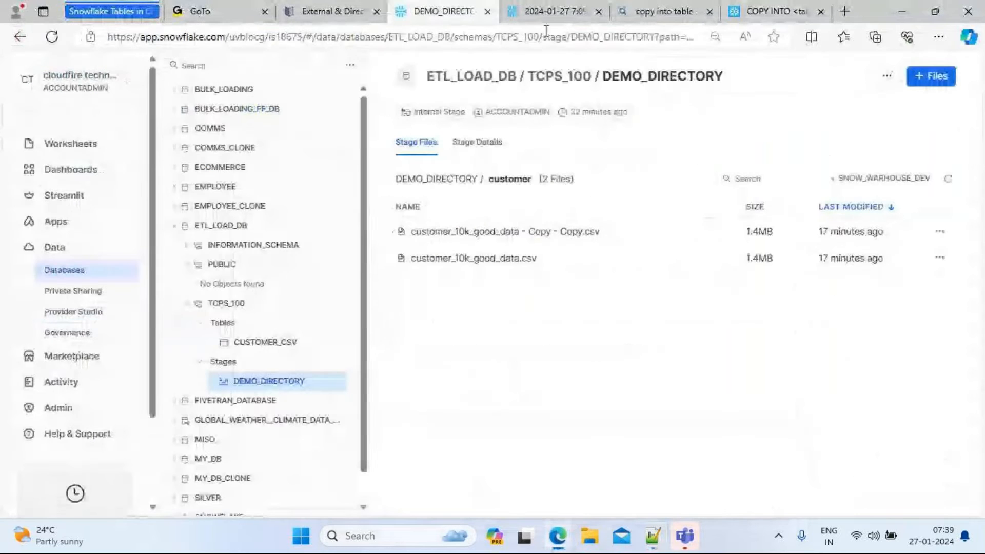
left_click(551, 11)
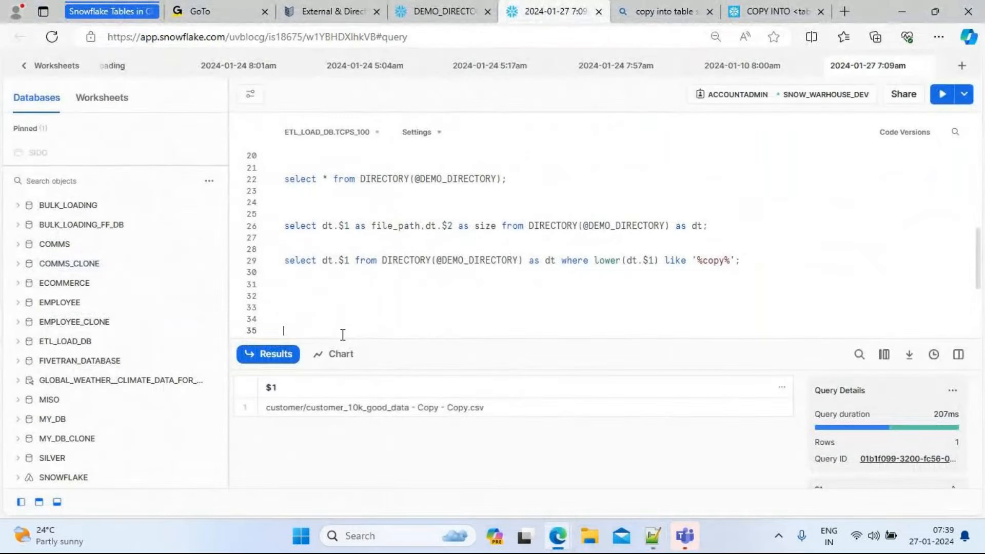
key("ctrl+v")
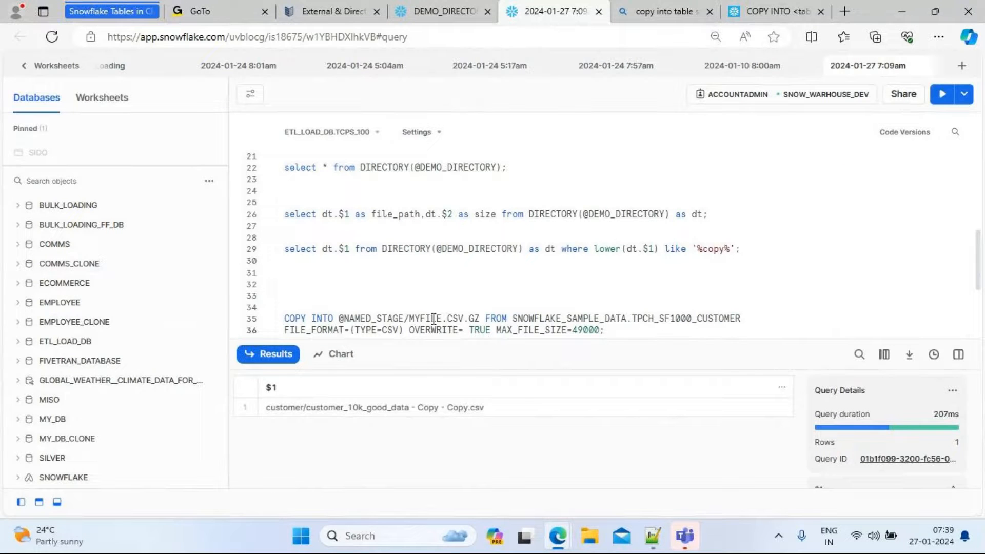
Replace the statement's target stage NAMED_STAGE with DEMO_DIRECTORY, checking the stage name in the DEMO_DIRECTORY tab
left_click(405, 319)
key("BackSpace")
key("BackSpace")
key("BackSpace")
key("BackSpace")
key("BackSpace")
key("BackSpace")
key("BackSpace")
key("BackSpace")
key("BackSpace")
key("BackSpace")
key("BackSpace")
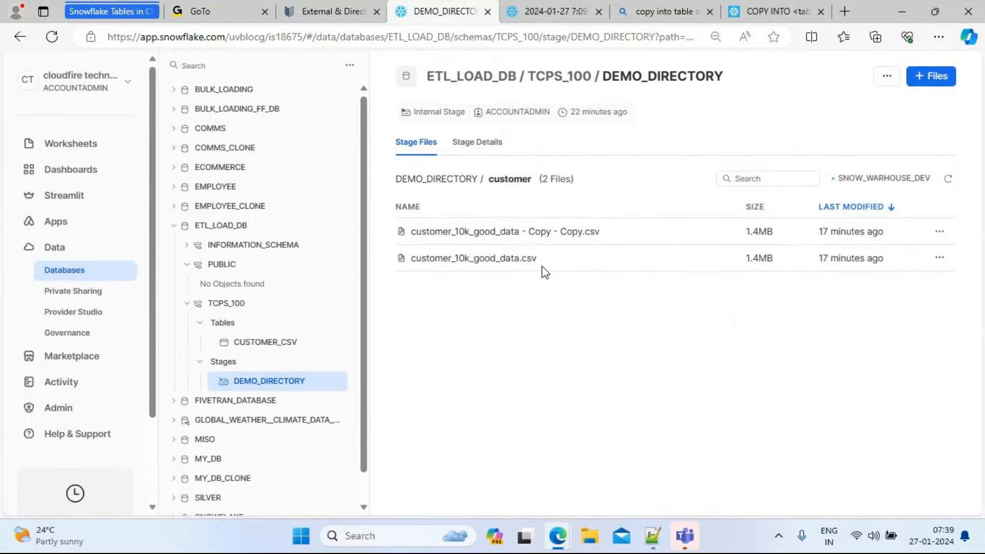
left_click(547, 11)
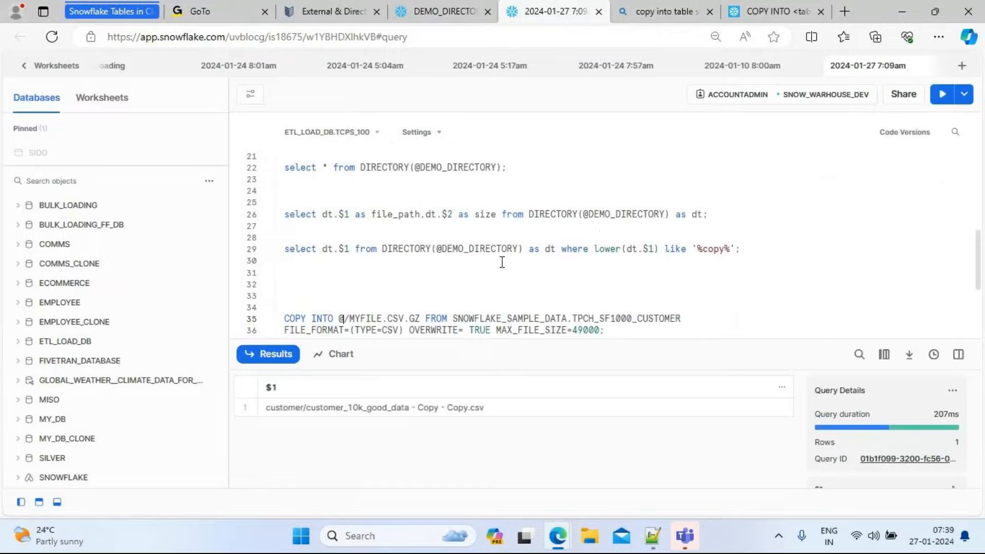
left_click(477, 9)
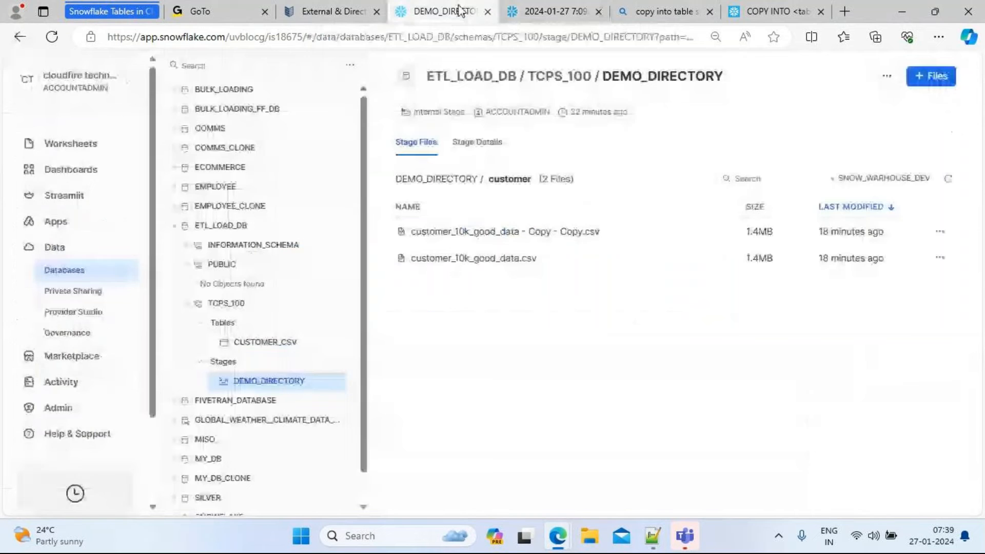
left_click(547, 10)
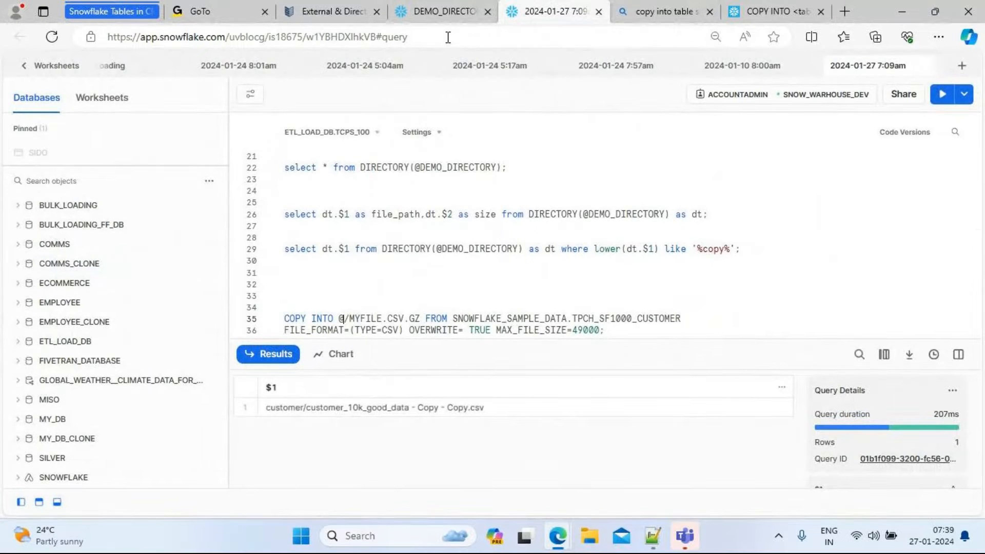
left_click(444, 11)
left_click(555, 11)
type("NAMED_STAGE")
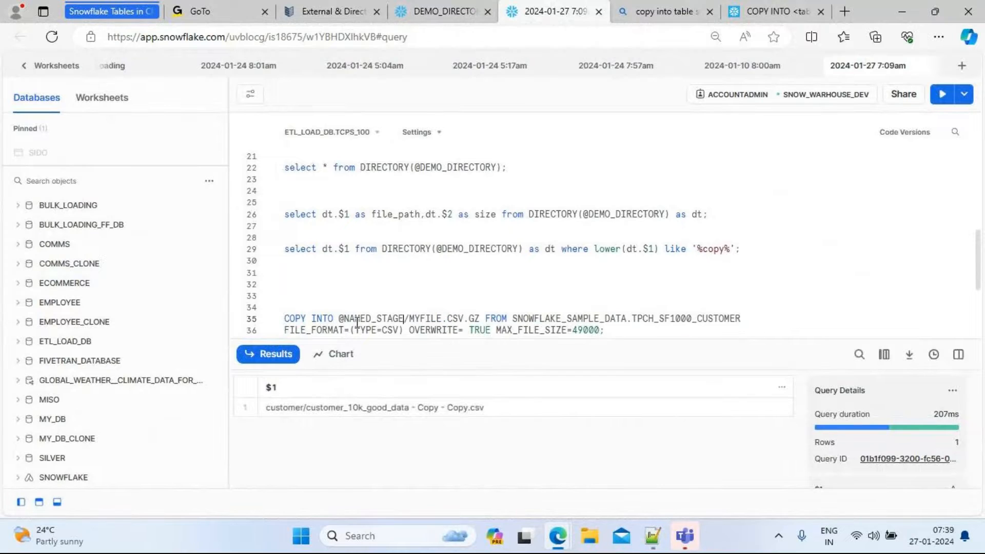
key("BackSpace")
key("BackSpace")
key("BackSpace")
key("BackSpace")
key("BackSpace")
key("BackSpace")
key("BackSpace")
key("BackSpace")
key("BackSpace")
key("BackSpace")
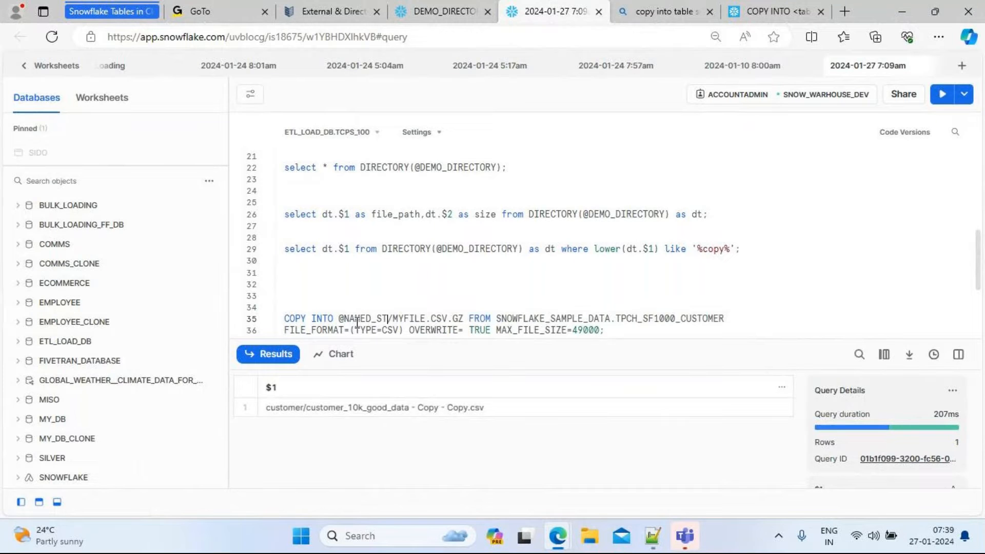
type("demo")
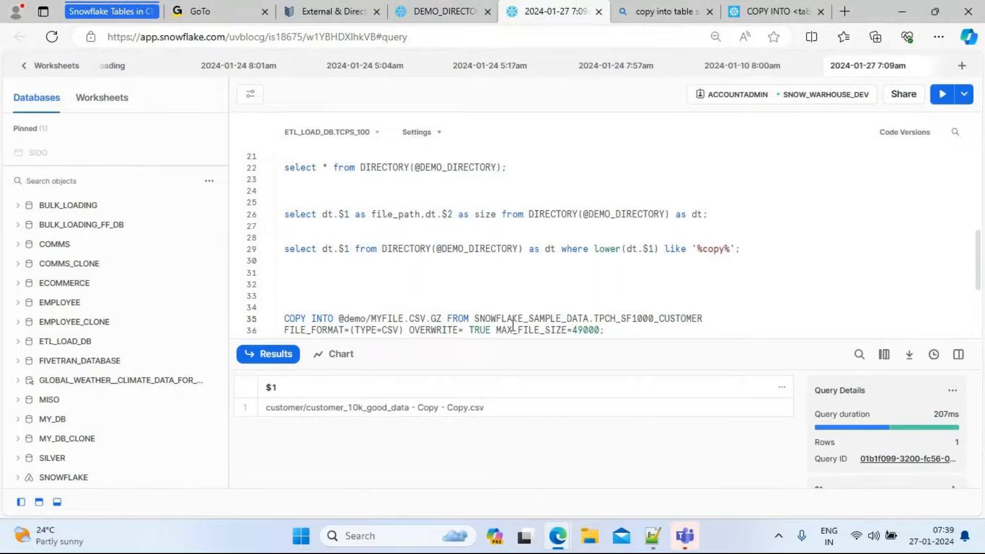
key("BackSpace")
key("BackSpace")
key("BackSpace")
key("BackSpace")
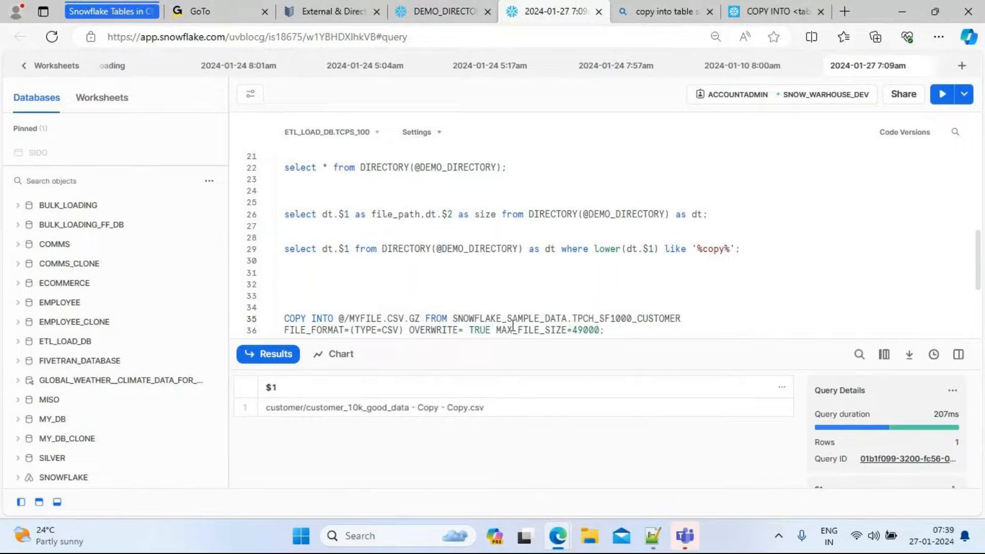
type("DEMO")
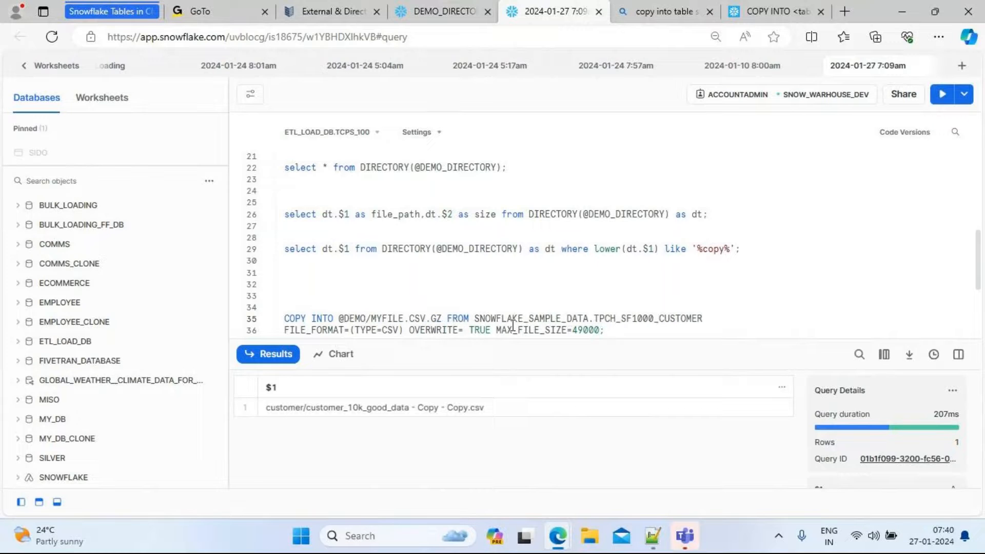
type("_DIRECTO")
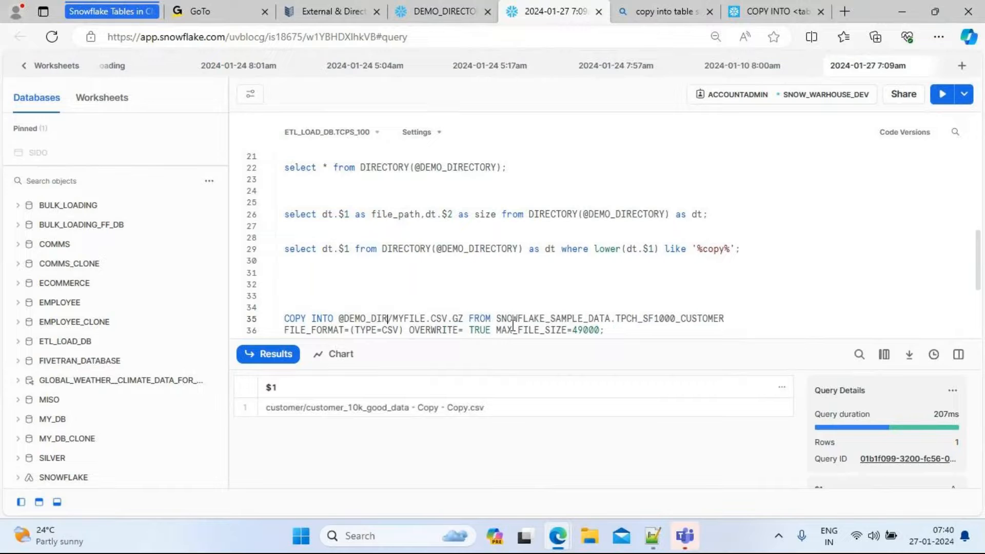
type("RY")
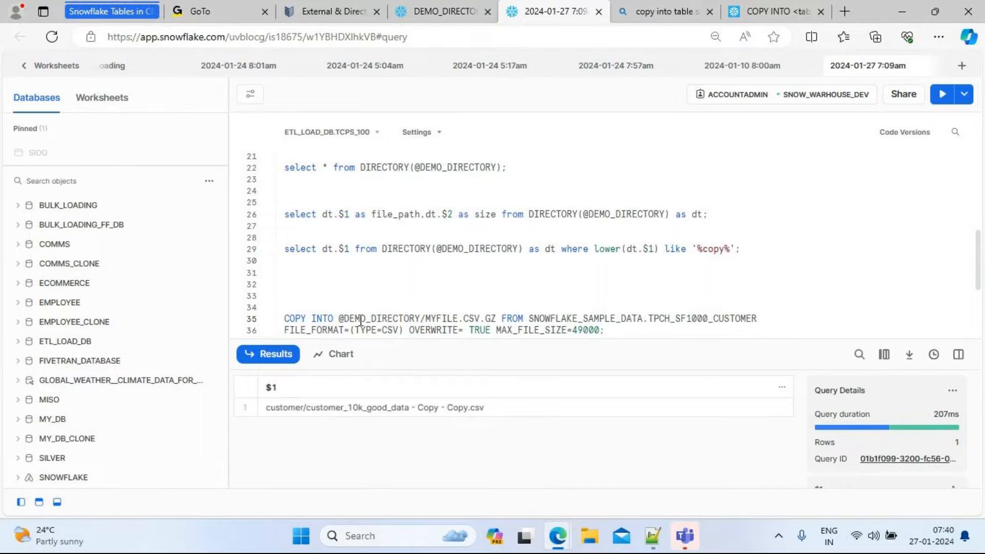
Browse the SNOWFLAKE_SAMPLE_DATA database down to the TPCH_SF1000 schema's tables to check the source table
left_click(426, 319)
left_click_drag(427, 320, 496, 320)
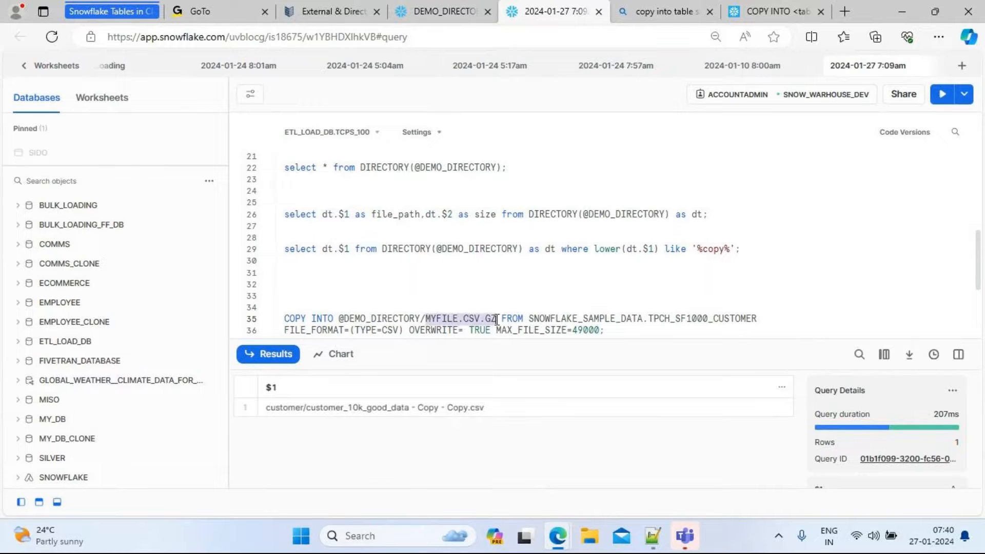
left_click(530, 319)
left_click_drag(531, 319, 757, 320)
left_click_drag(339, 319, 491, 319)
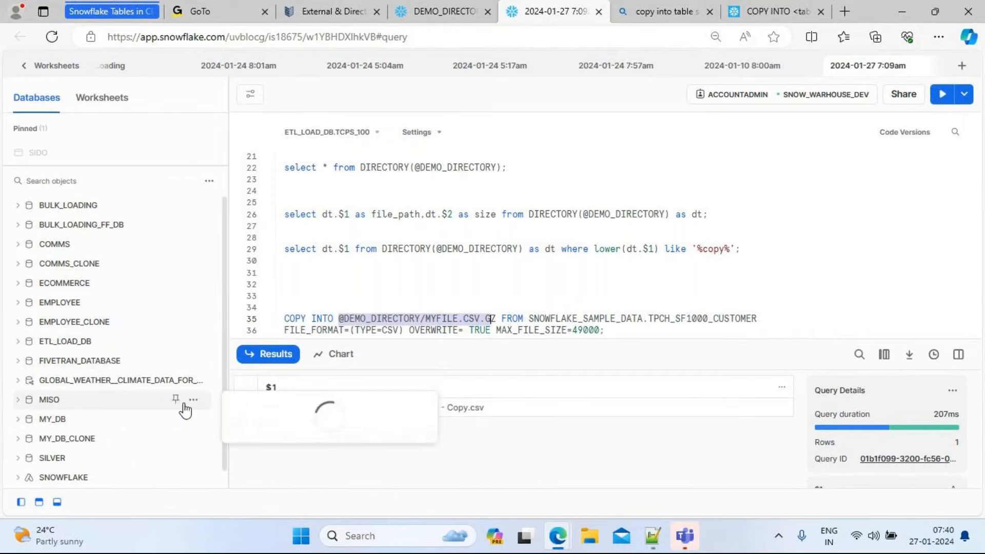
scroll(224, 294, "down", 1)
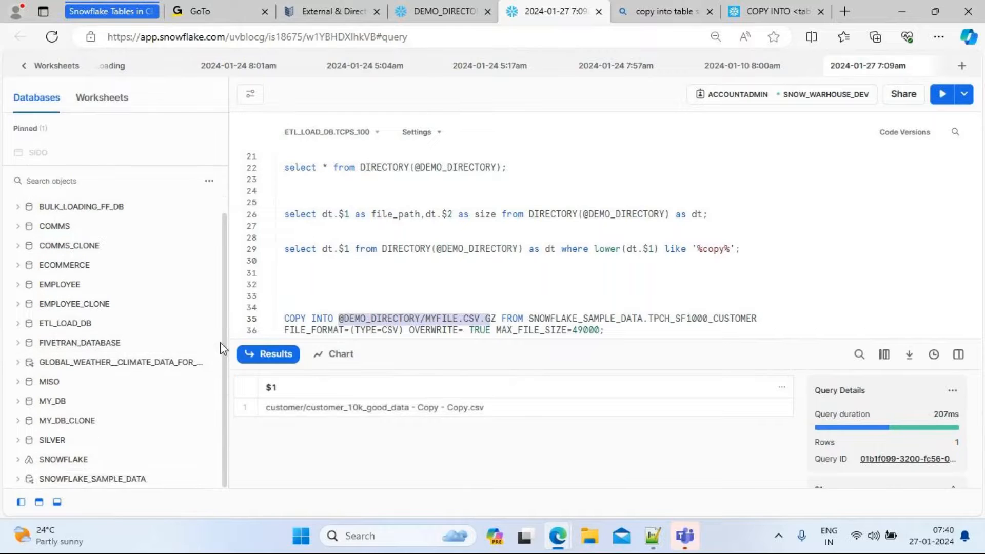
left_click(18, 481)
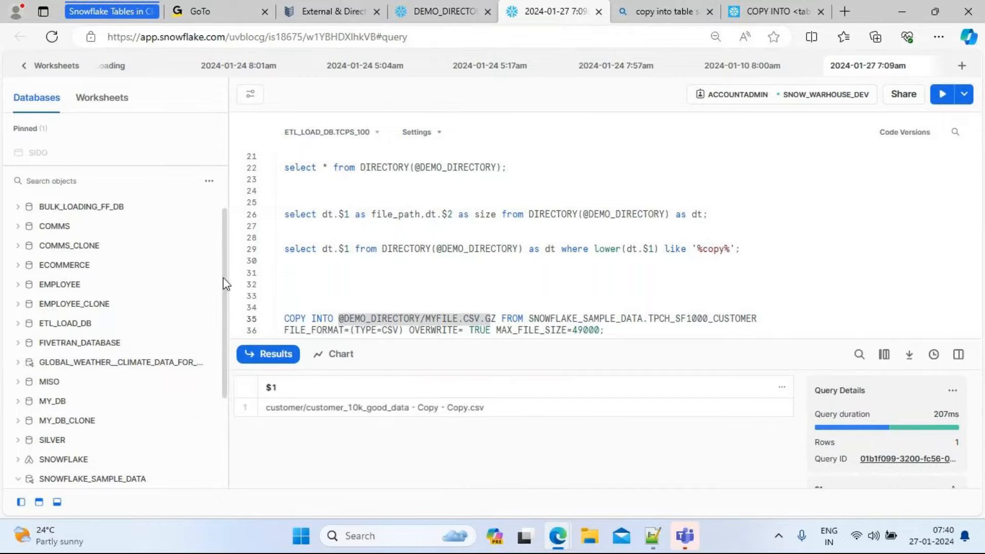
left_click_drag(226, 284, 217, 410)
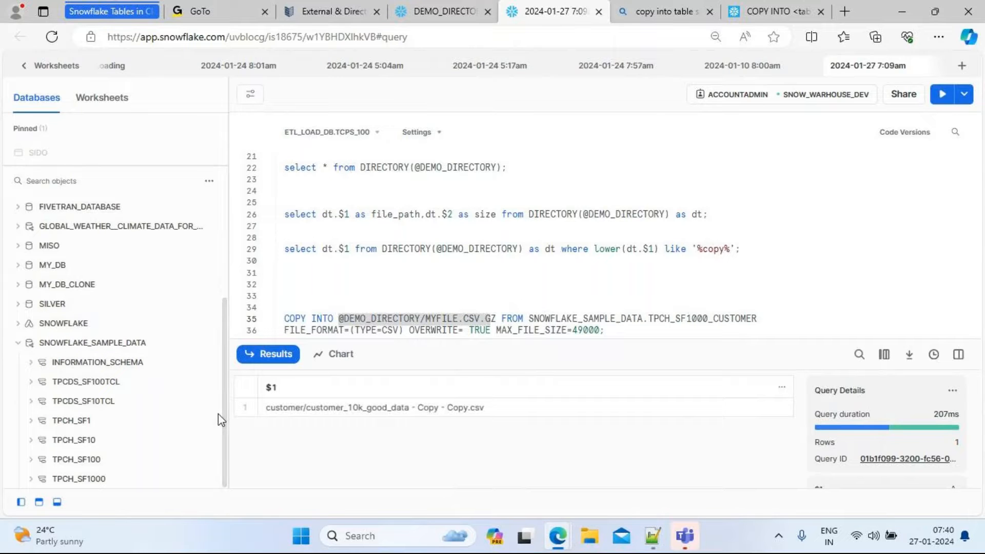
mouse_move(91, 395)
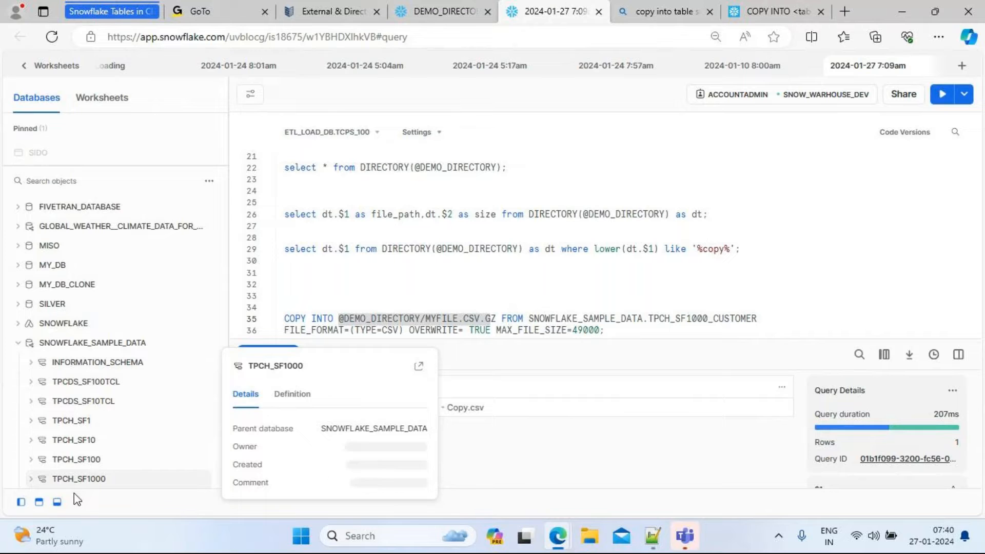
left_click(33, 483)
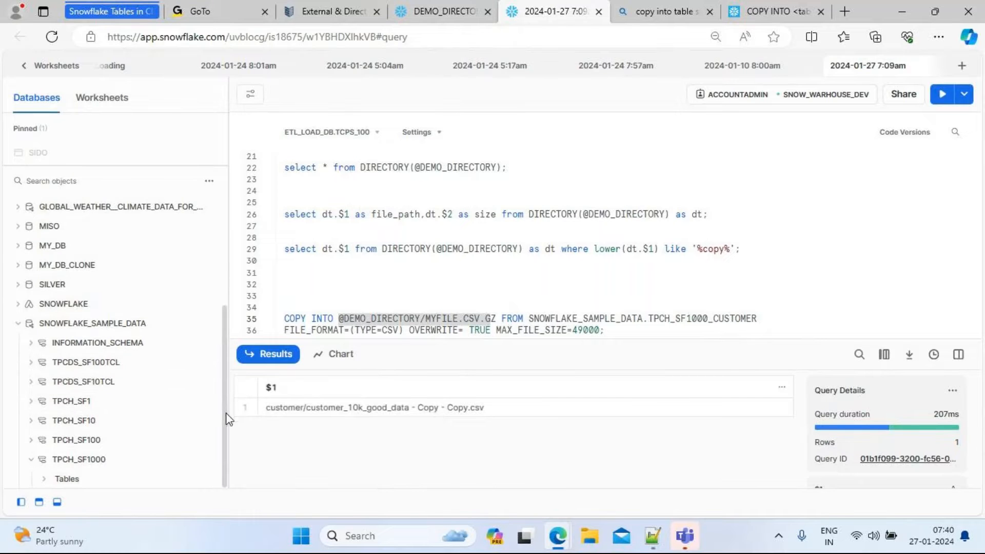
left_click(44, 483)
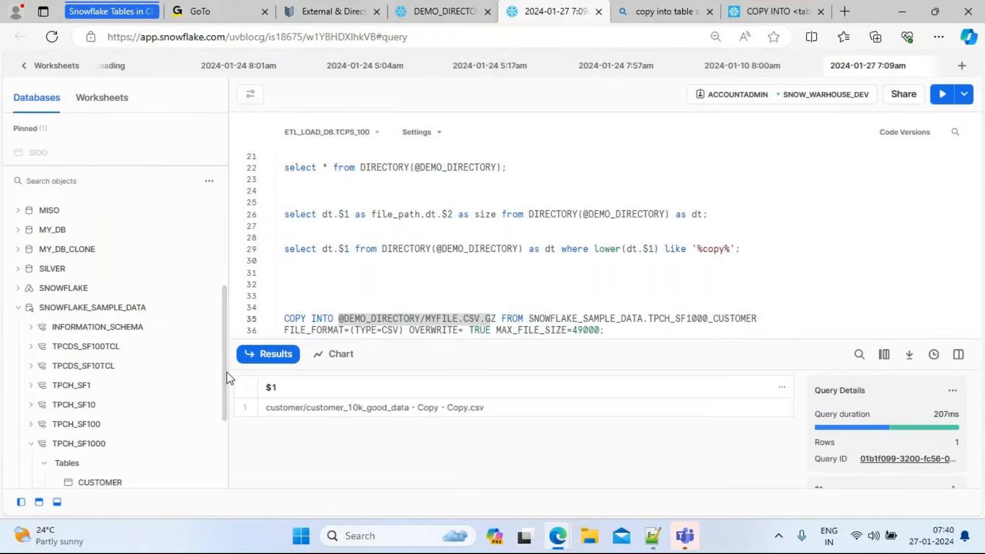
scroll(226, 380, "down", 3)
mouse_move(93, 354)
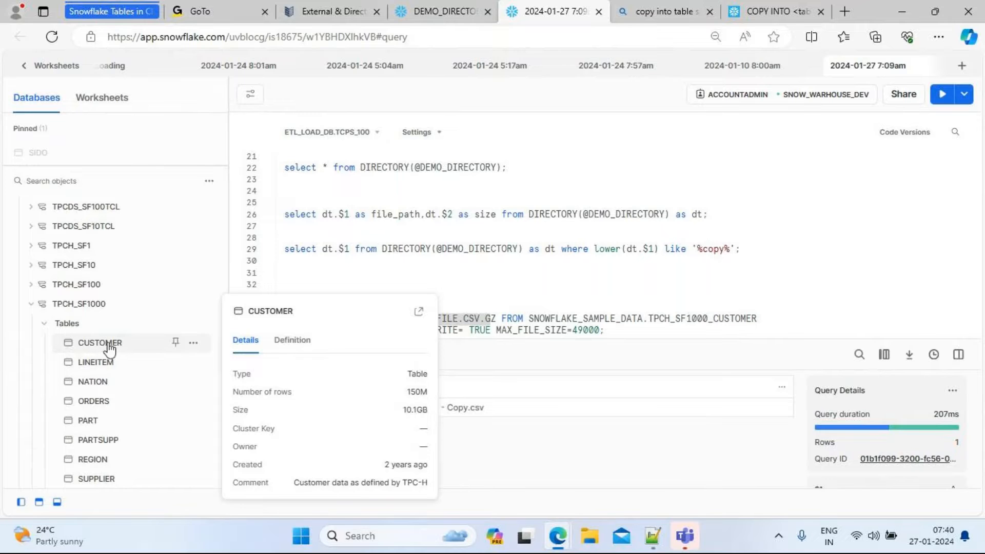
Change the source table reference to SNOWFLAKE_SAMPLE_DATA.TPCH_SF1000.CUSTOMER
left_click(715, 319)
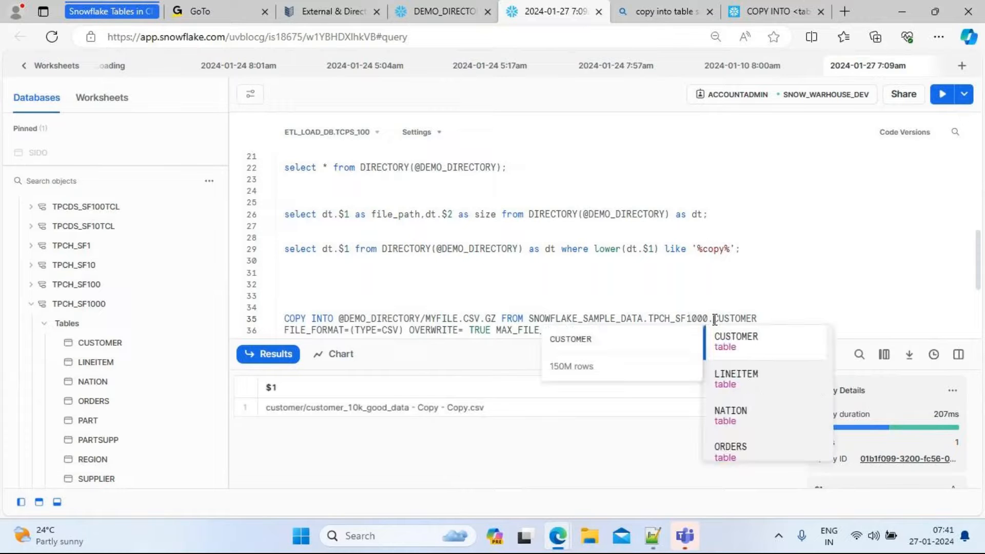
left_click(763, 317)
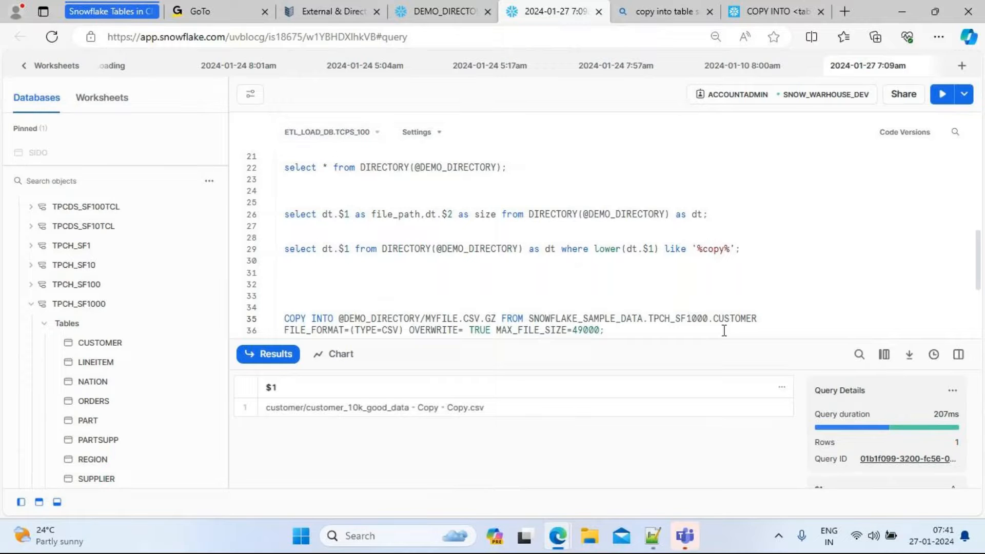
double_click(584, 318)
double_click(667, 319)
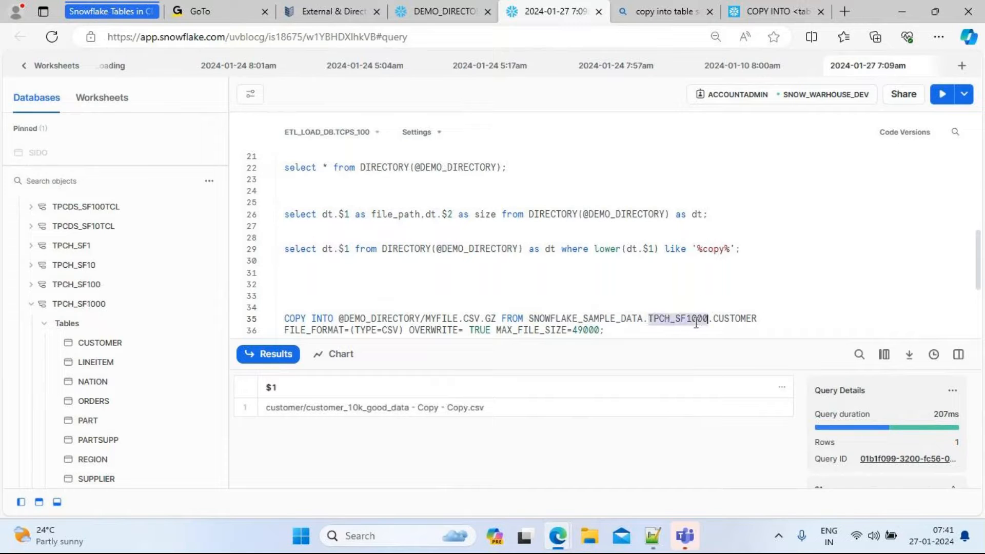
double_click(722, 319)
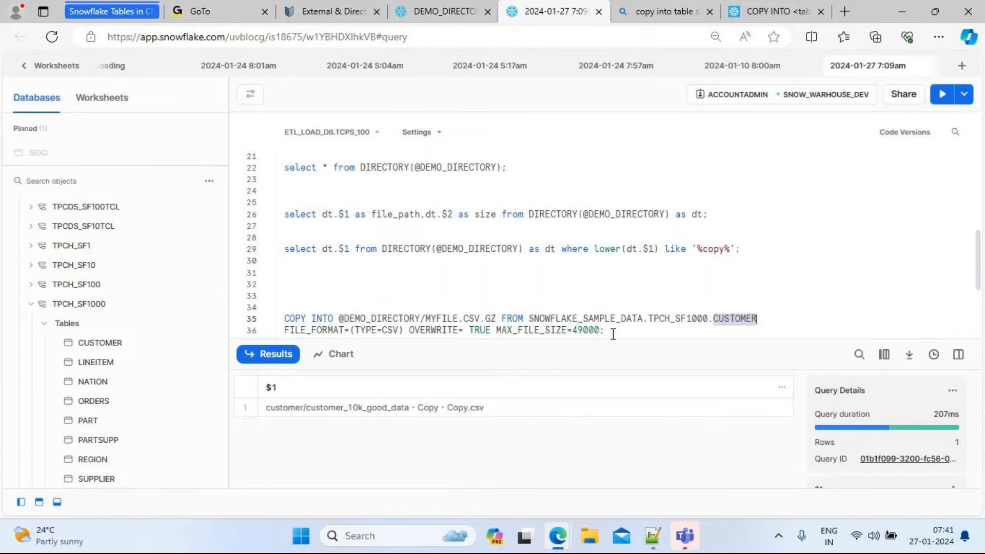
Run the COPY INTO statement to unload the CUSTOMER table into the DEMO_DIRECTORY stage
left_click_drag(613, 332, 282, 313)
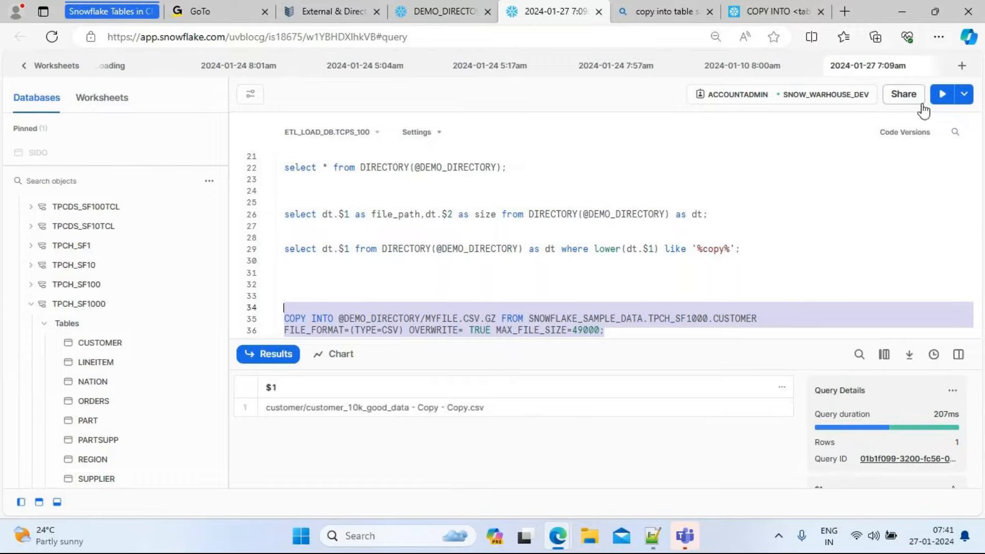
left_click(942, 94)
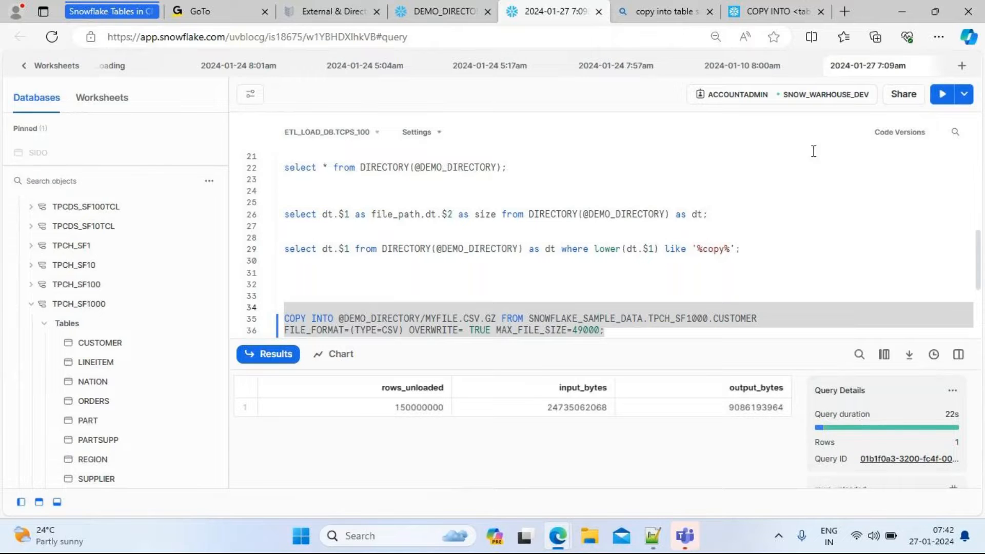
Review the ALTER STAGE … REFRESH statement in the Notepad++ script for refreshing directory metadata
left_click(433, 5)
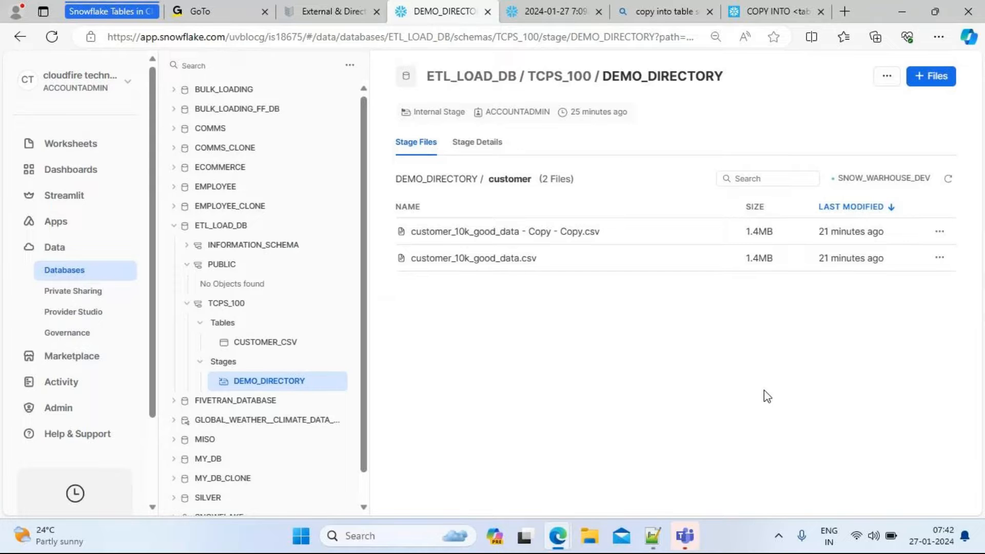
left_click(645, 538)
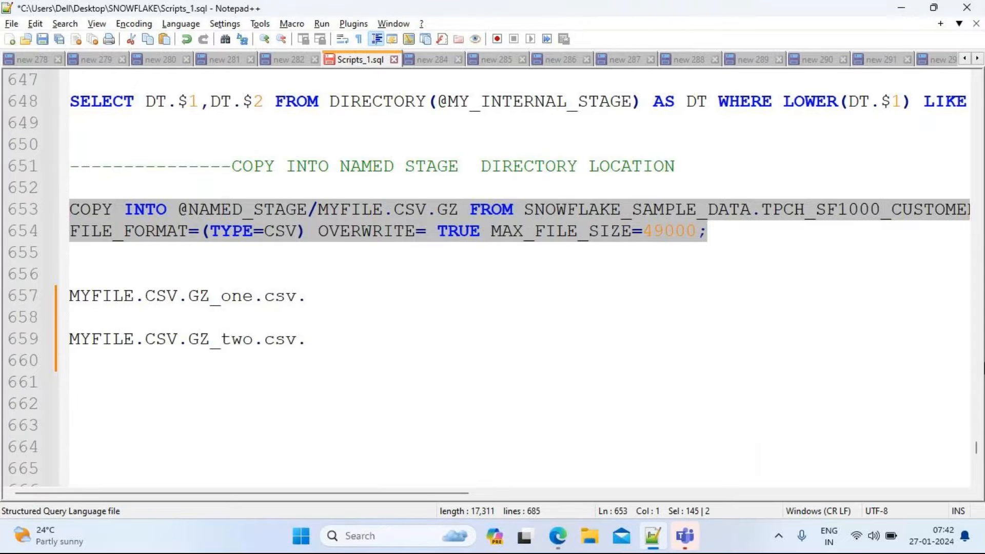
scroll(977, 451, "up", 1)
scroll(978, 452, "up", 9)
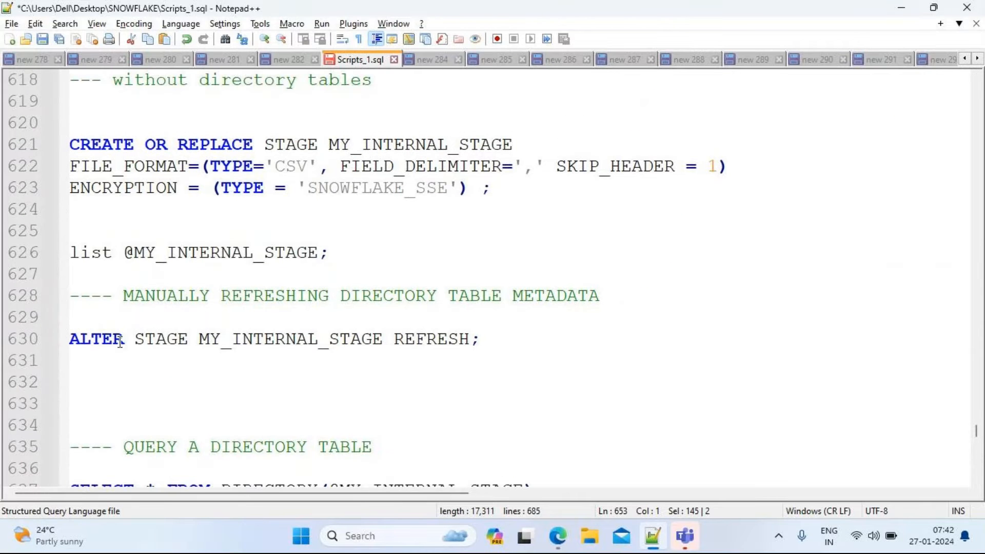
double_click(143, 341)
double_click(271, 341)
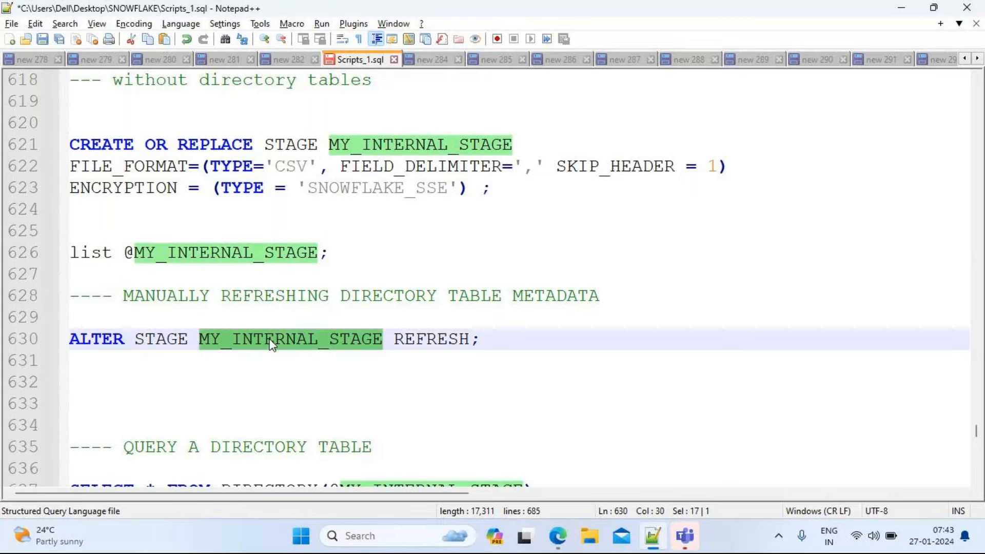
left_click(415, 339)
double_click(416, 338)
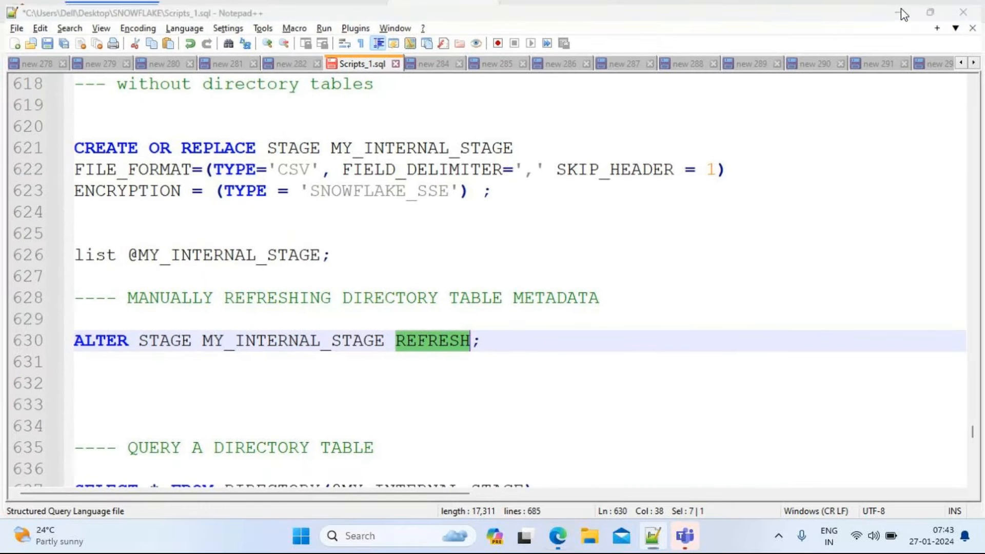
left_click(902, 10)
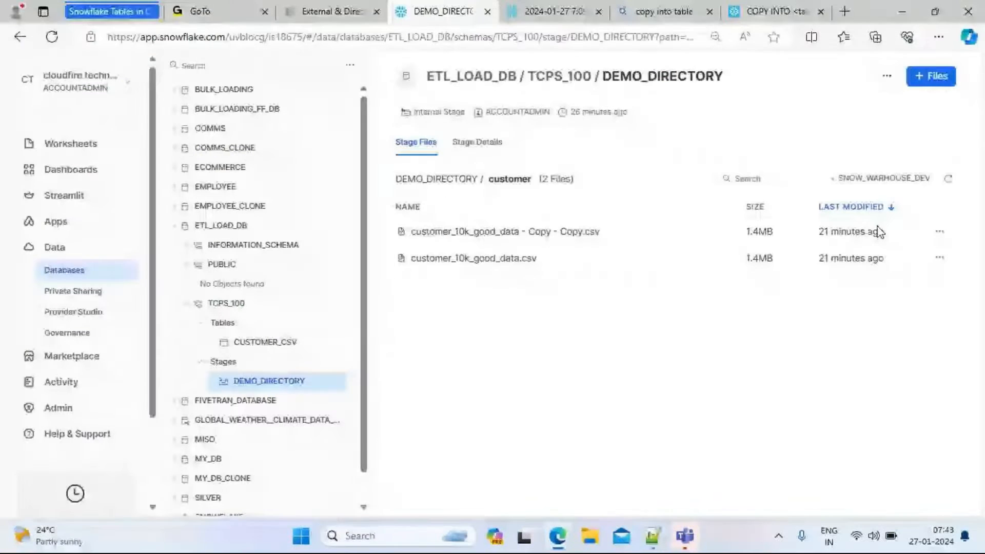
Refresh the DEMO_DIRECTORY stage's file listing and inspect the unloaded files at the stage root
left_click(948, 183)
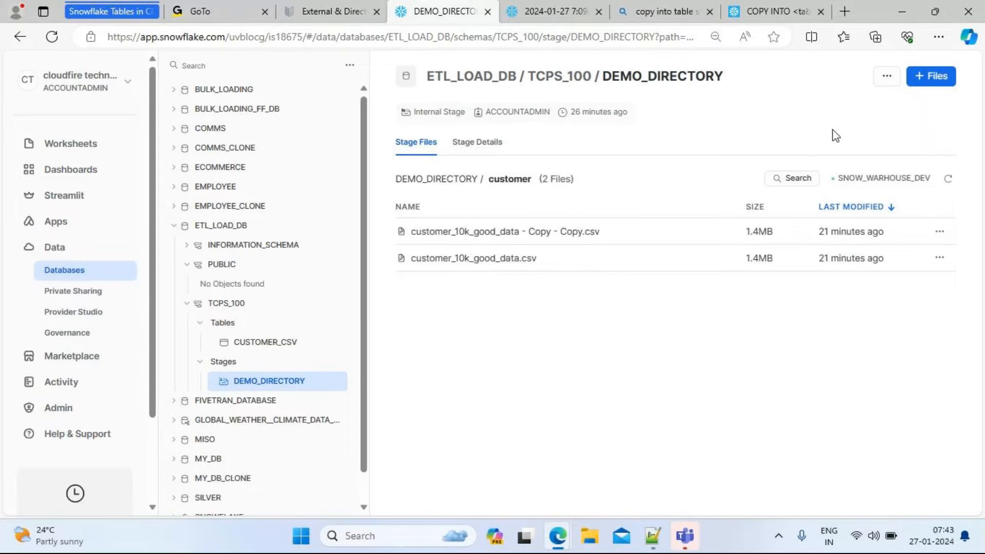
left_click(950, 184)
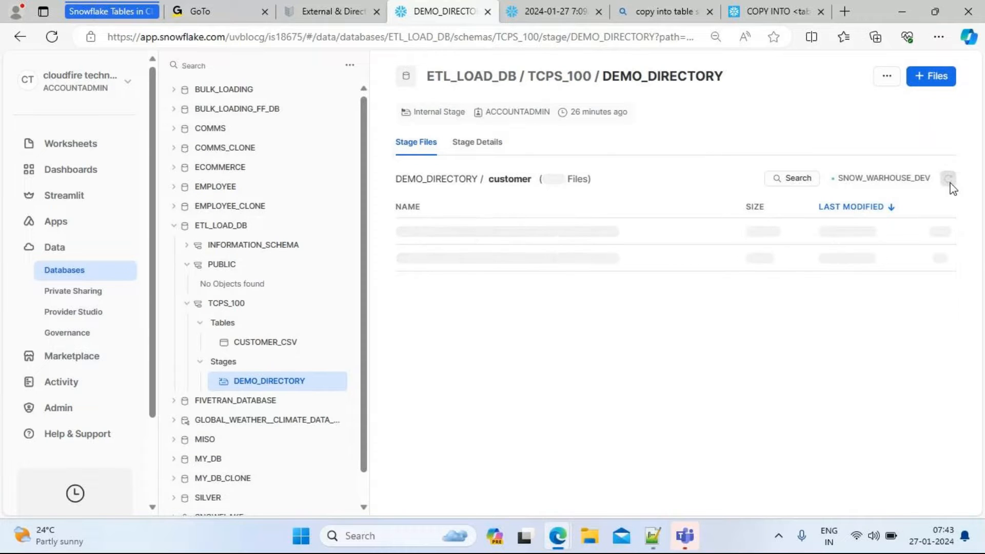
left_click(448, 180)
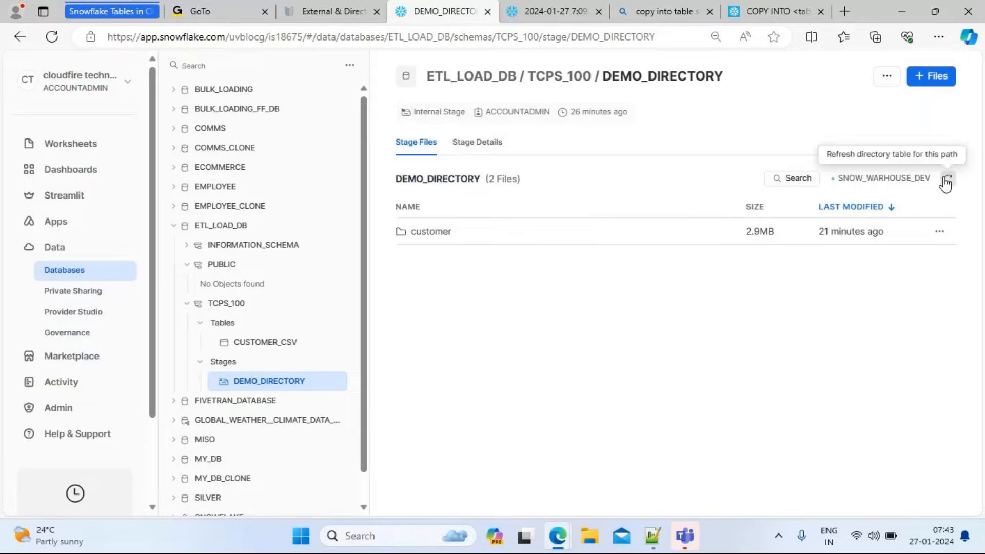
left_click(948, 180)
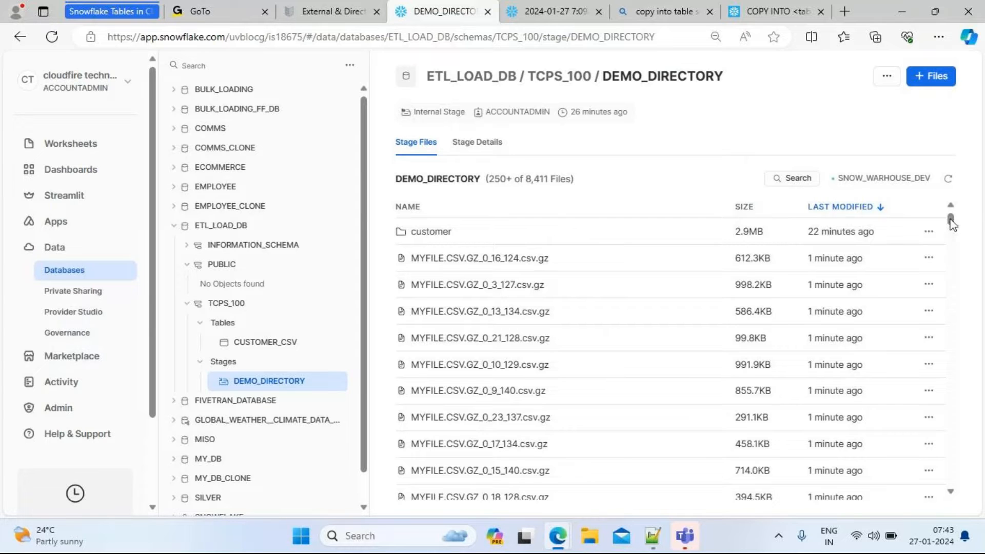
left_click_drag(952, 224, 948, 198)
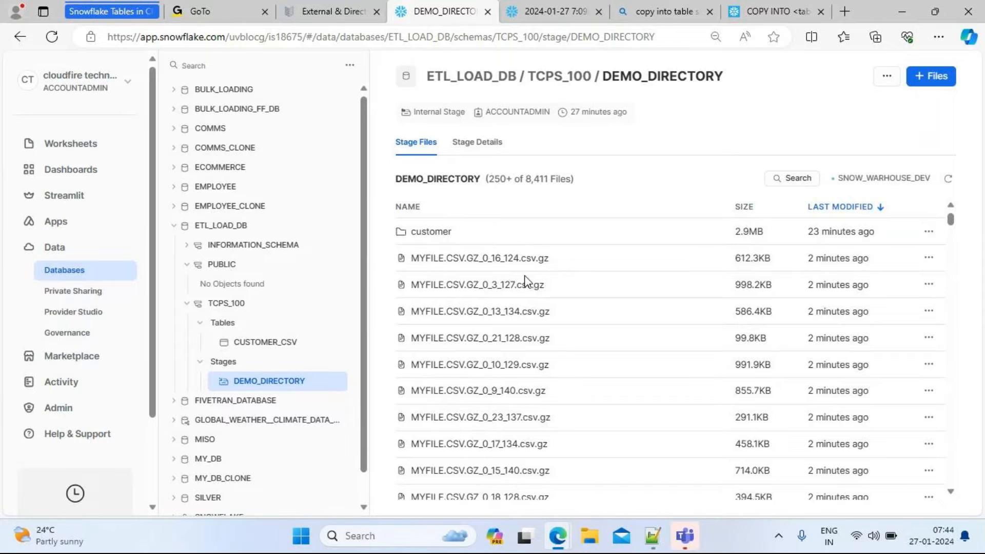
mouse_move(558, 536)
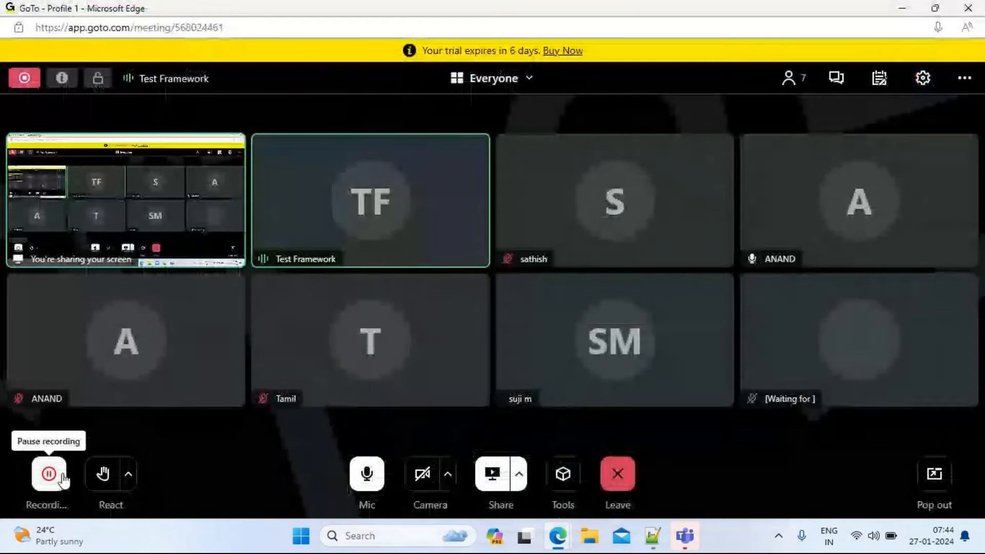
left_click(46, 473)
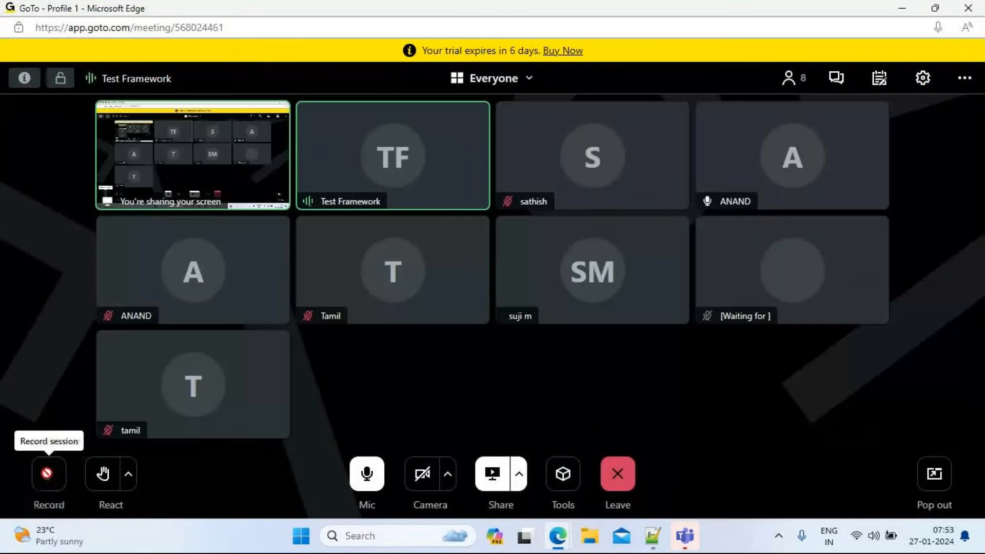
key("alt+Tab")
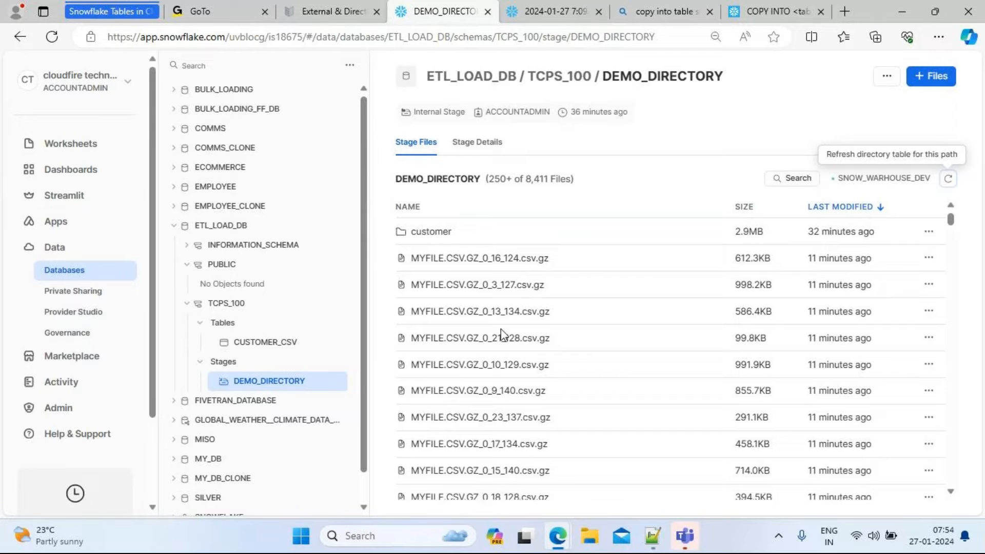
left_click(430, 232)
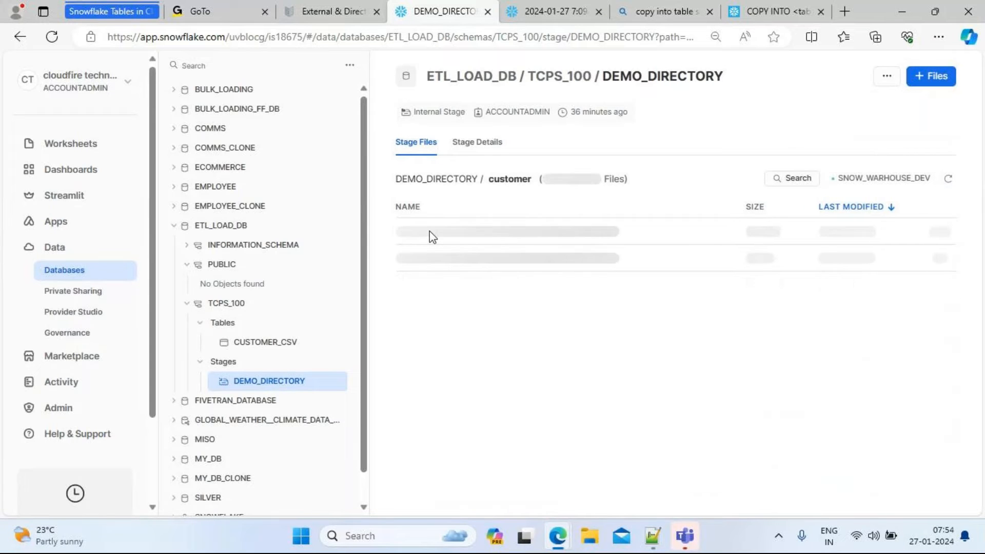
left_click(652, 537)
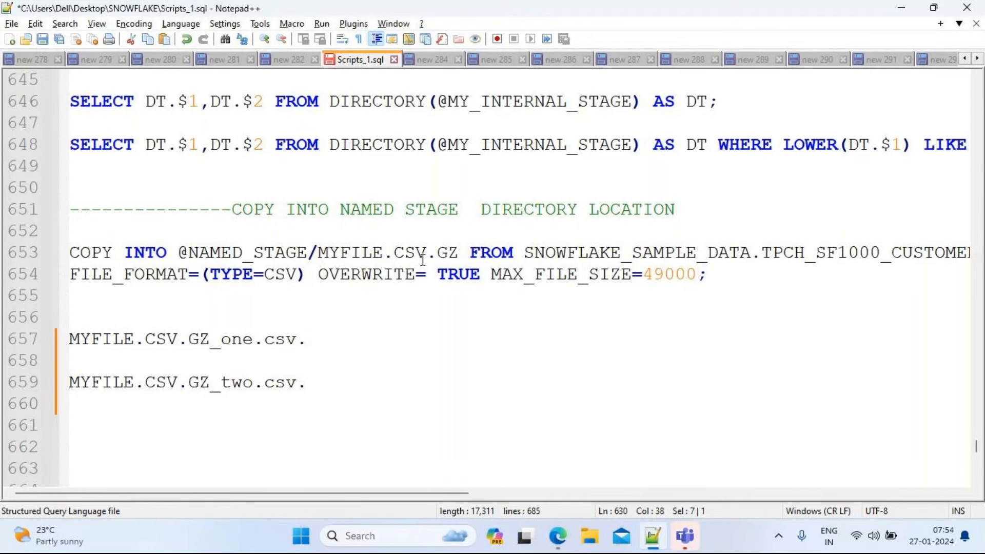
key("alt+Tab")
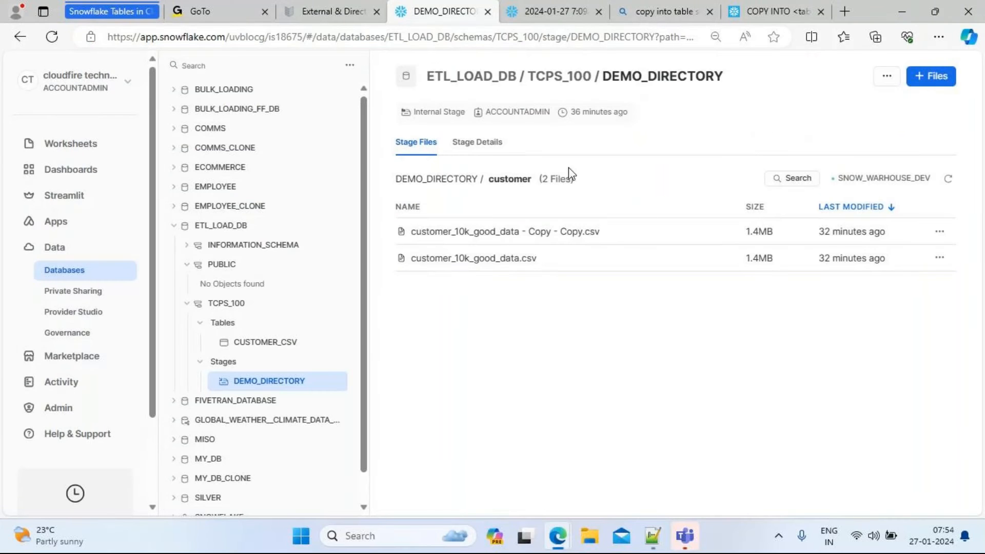
left_click(538, 12)
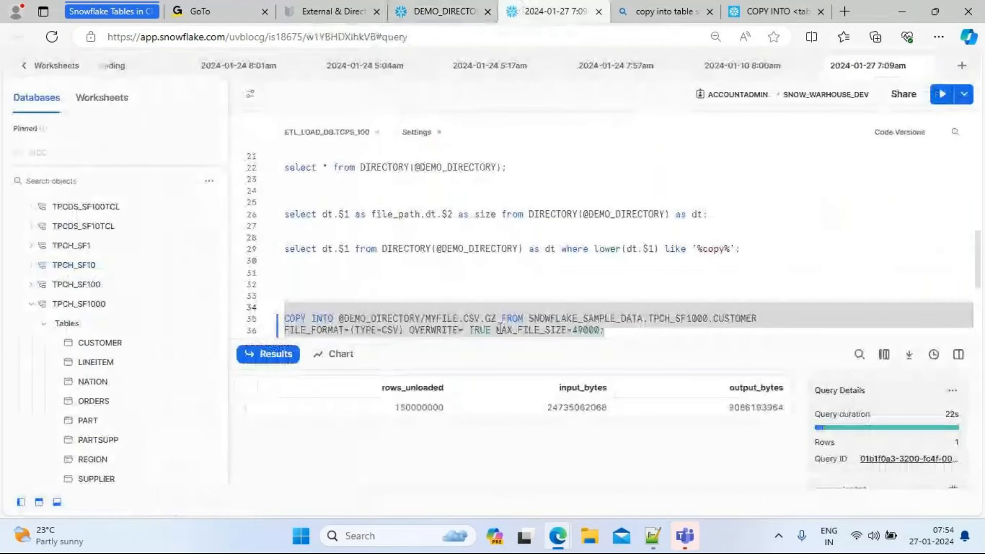
left_click(426, 321)
type("CUSTOMER/")
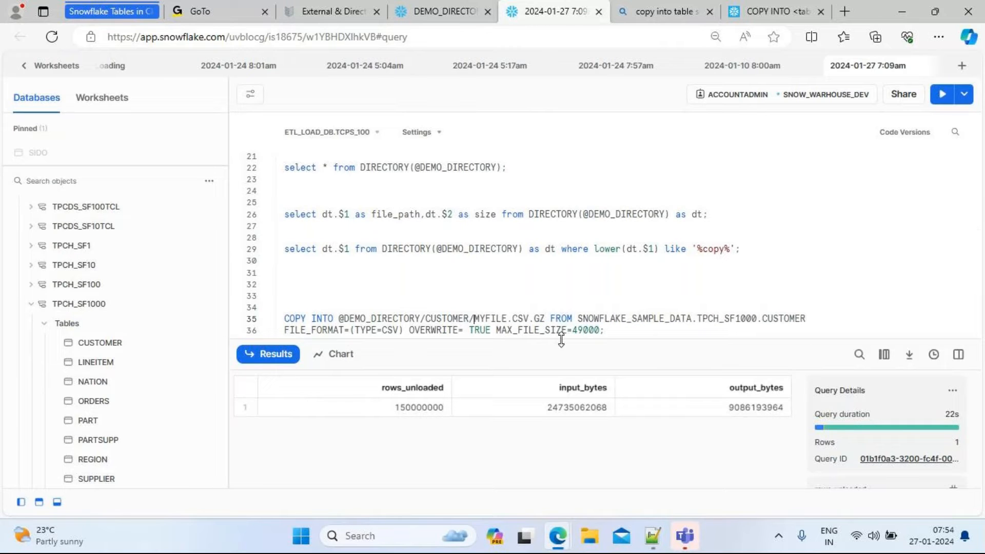
left_click_drag(619, 334, 268, 322)
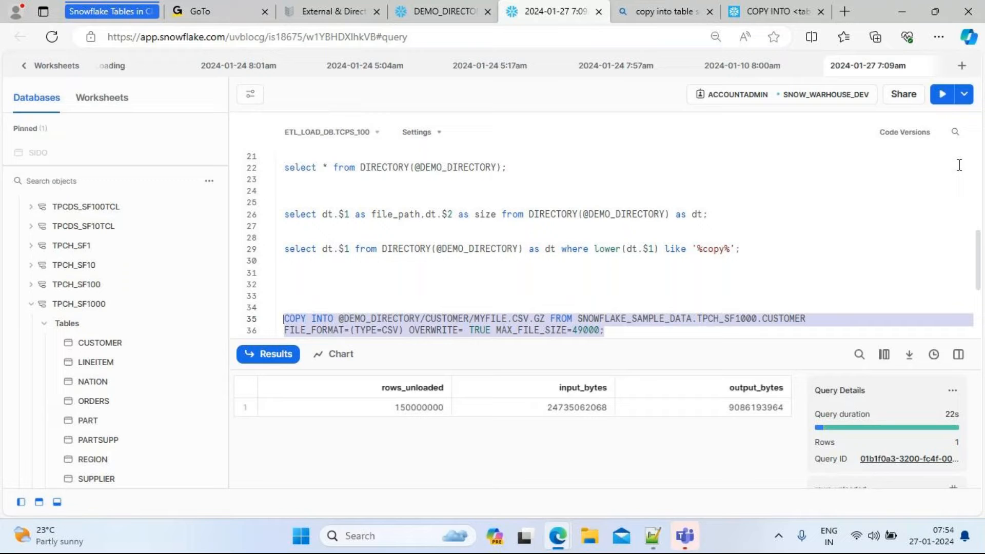
left_click(942, 100)
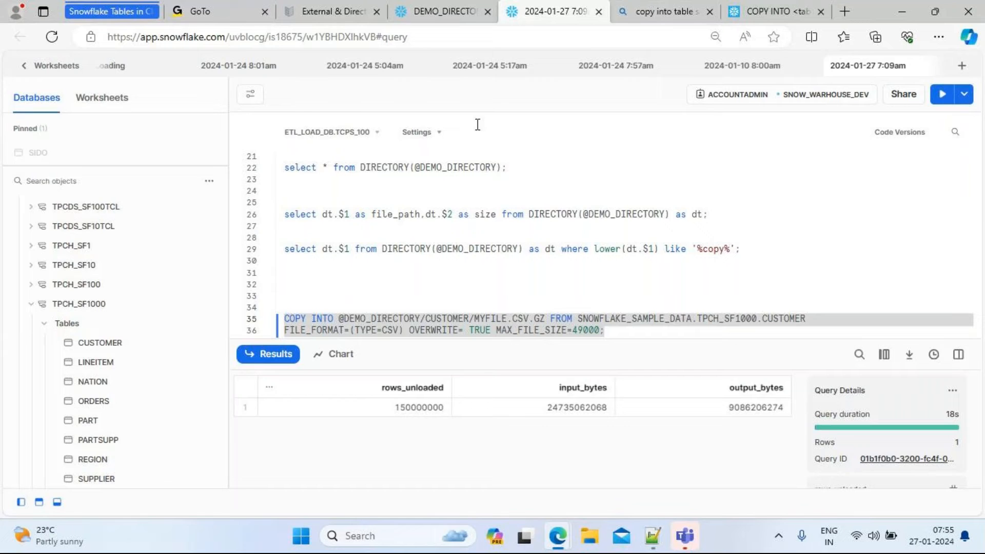
Refresh the DEMO_DIRECTORY stage listing and inspect the files inside the new CUSTOMER folder
left_click(441, 13)
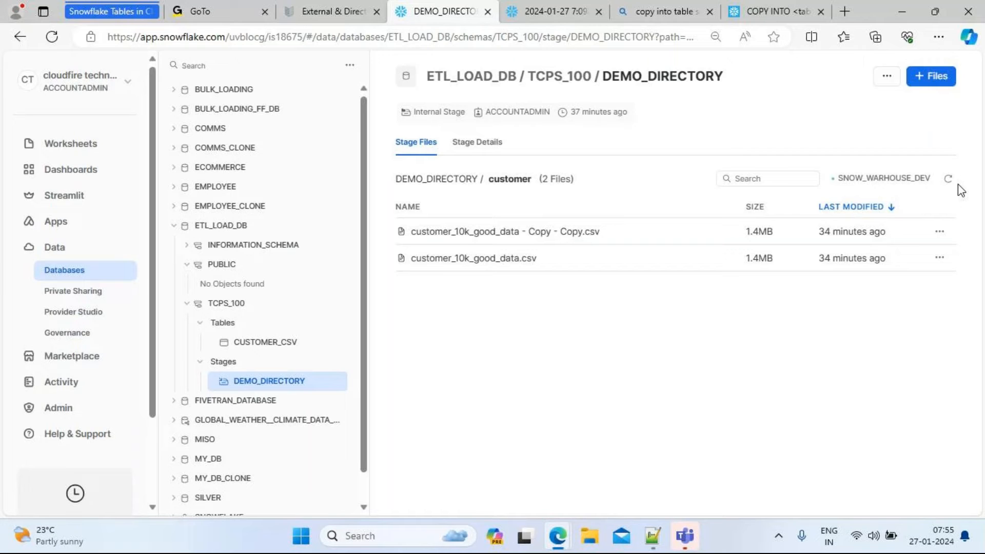
left_click(950, 179)
left_click(947, 181)
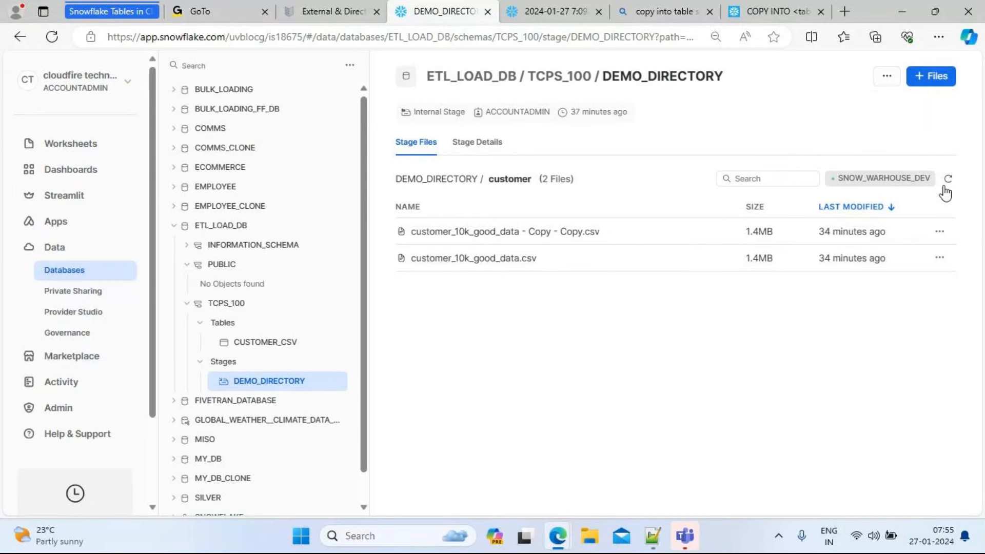
left_click(948, 180)
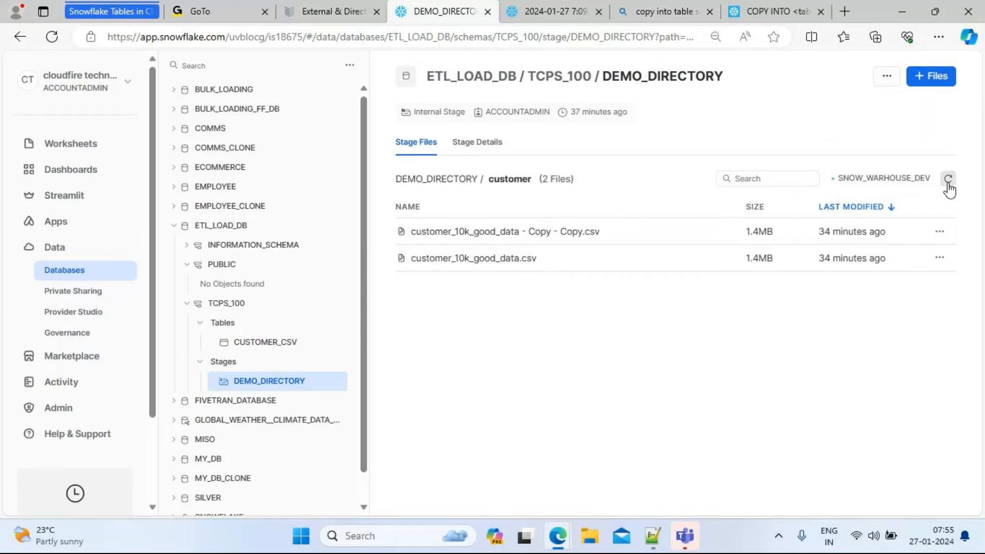
left_click(448, 179)
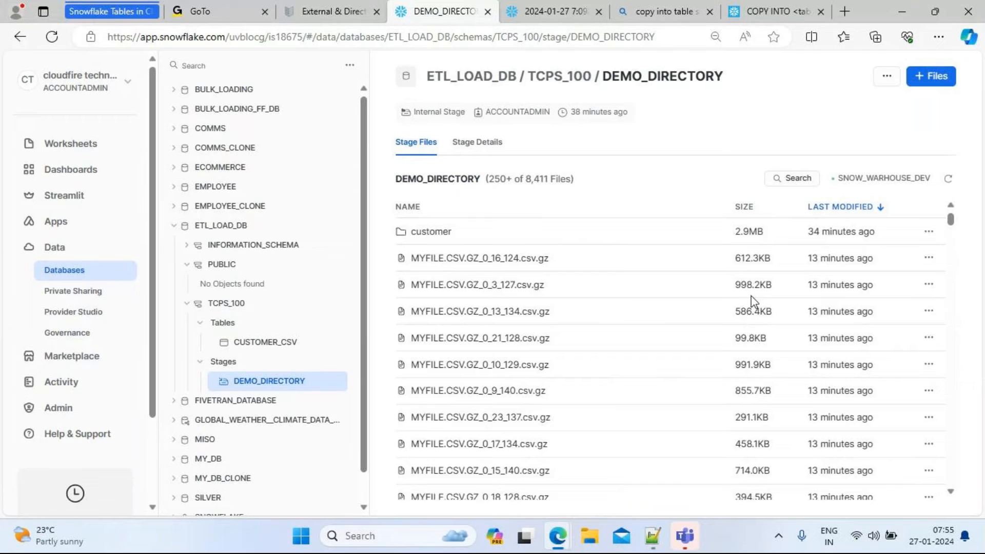
left_click(949, 180)
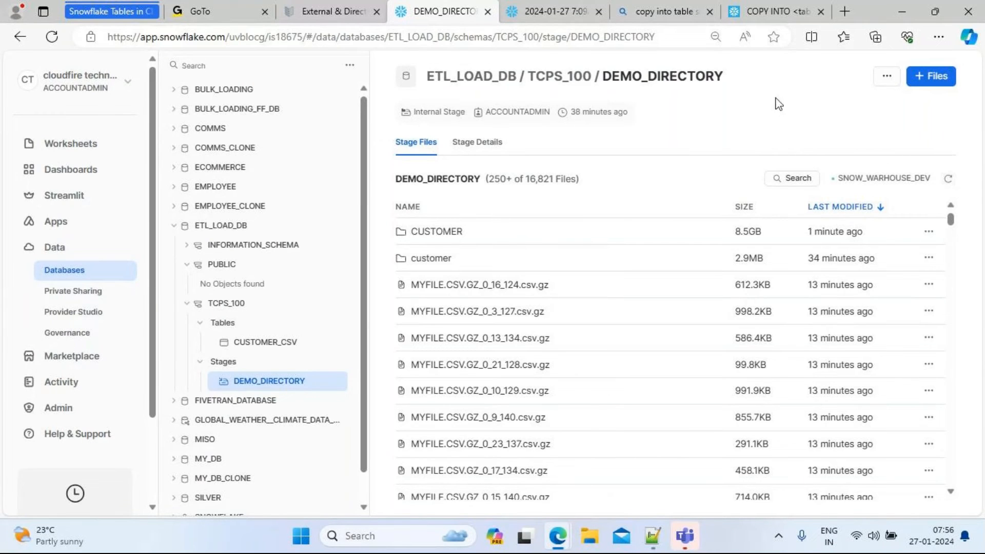
left_click(564, 12)
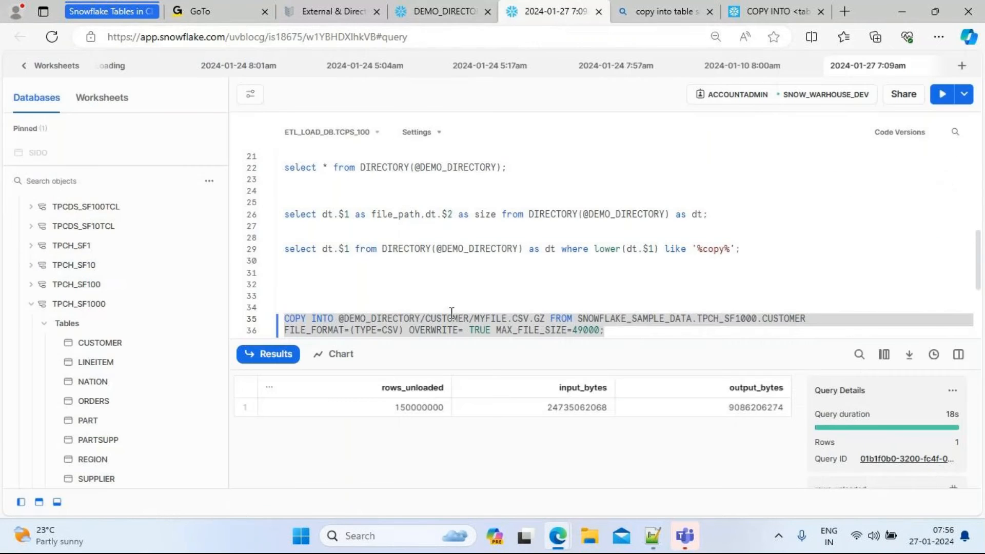
left_click(444, 11)
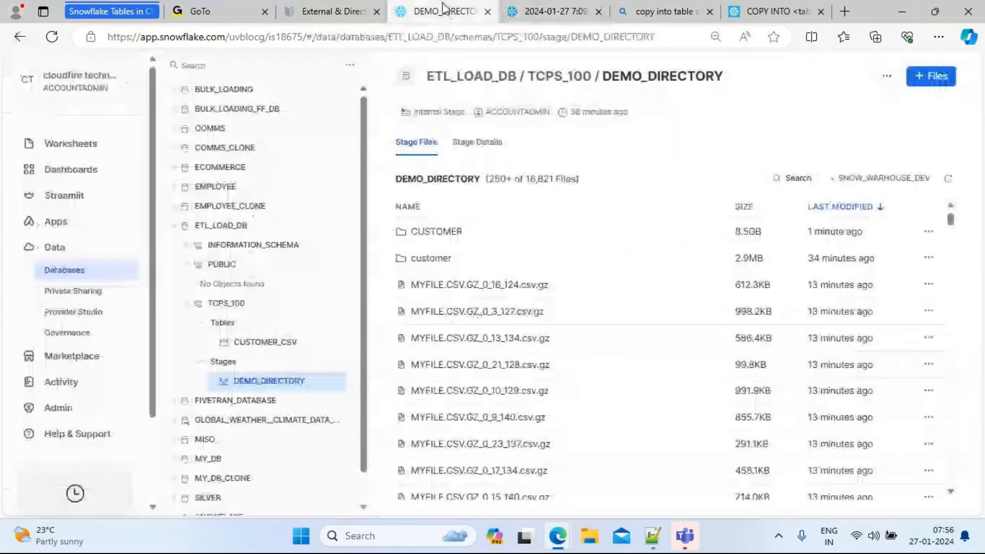
left_click(437, 234)
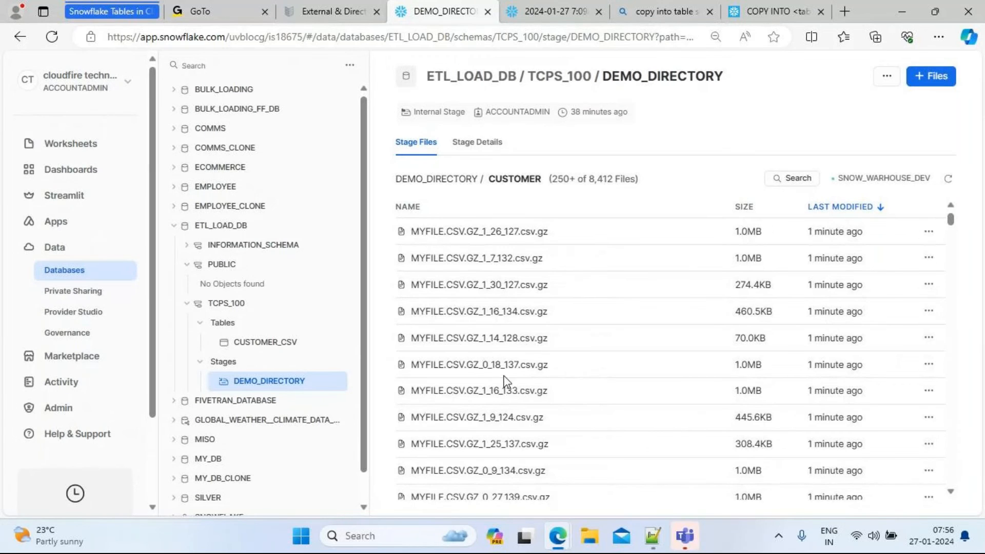
left_click(439, 177)
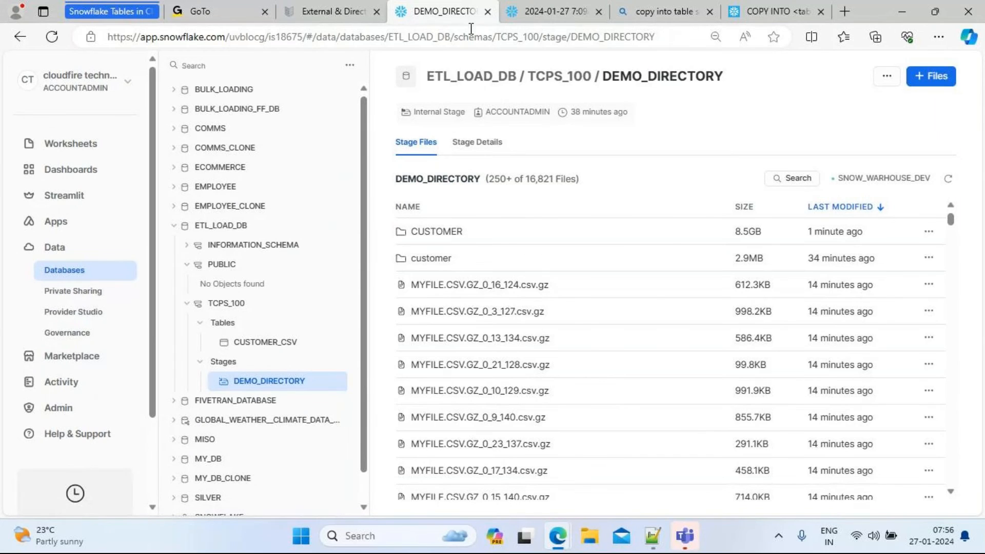
left_click(552, 12)
double_click(458, 319)
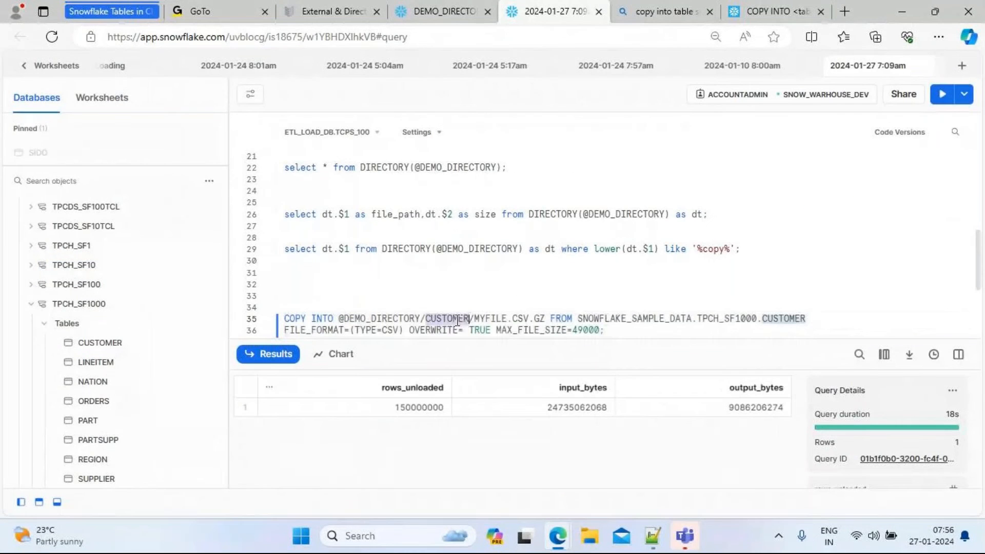
key("BackSpace")
type("customer")
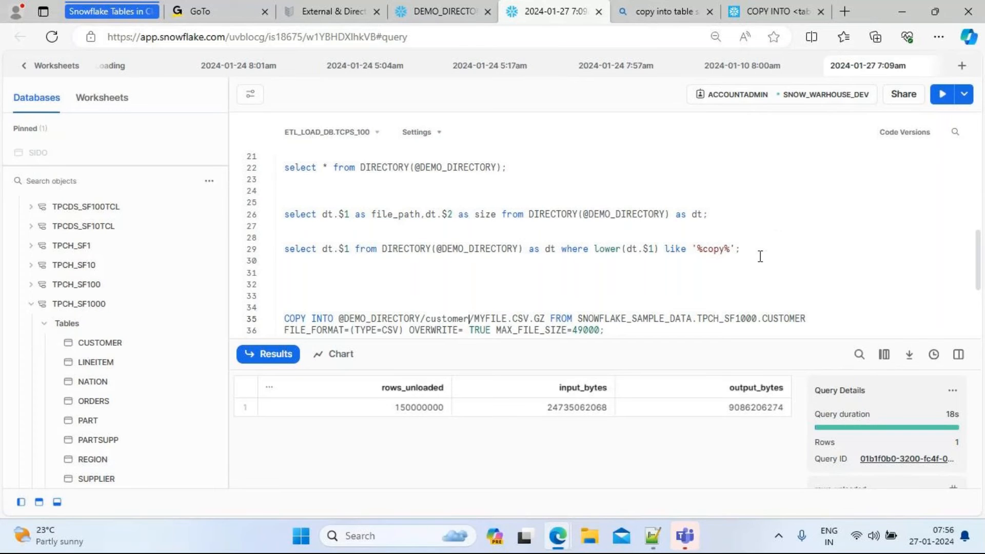
left_click_drag(612, 331, 272, 291)
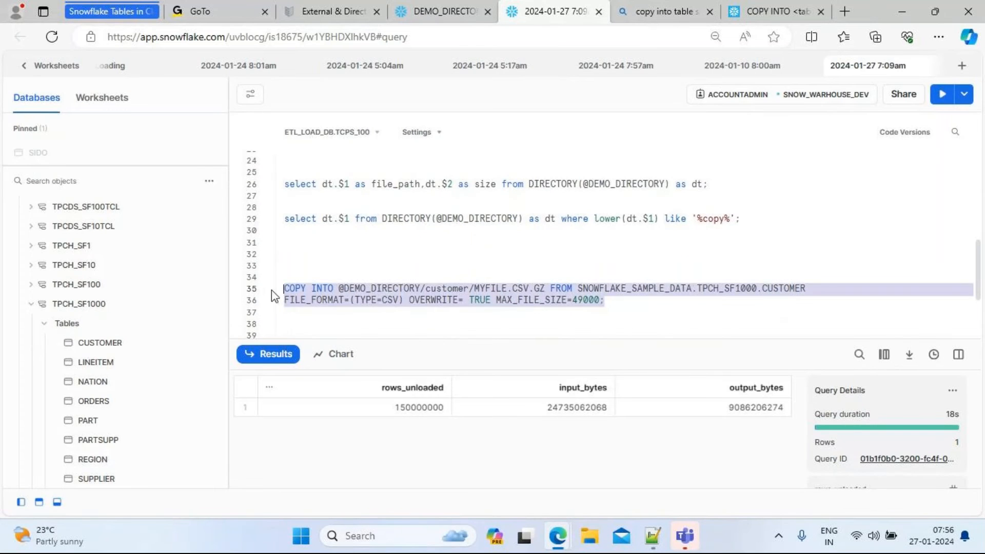
key("ctrl+Return")
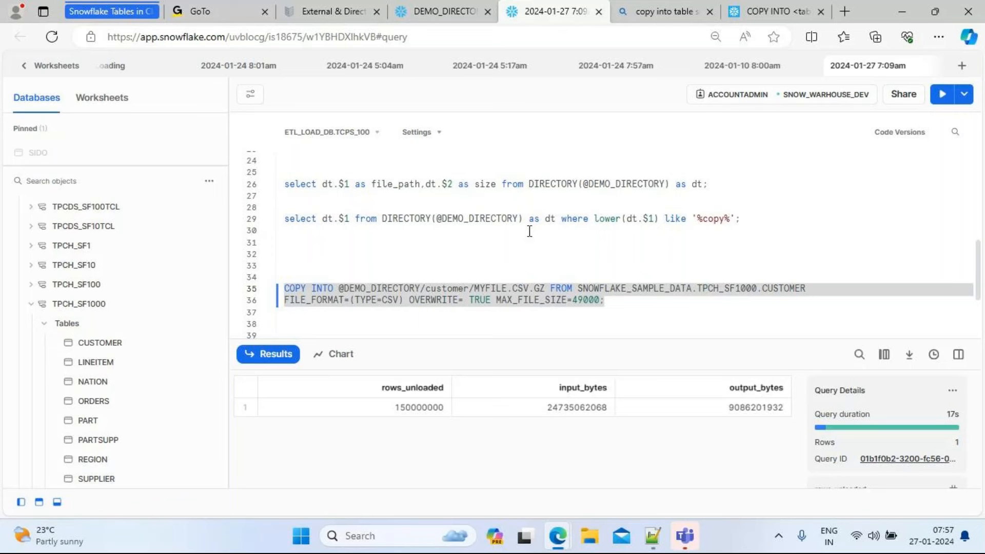
Open the lowercase customer folder in the DEMO_DIRECTORY stage and refresh its file listing
left_click(450, 10)
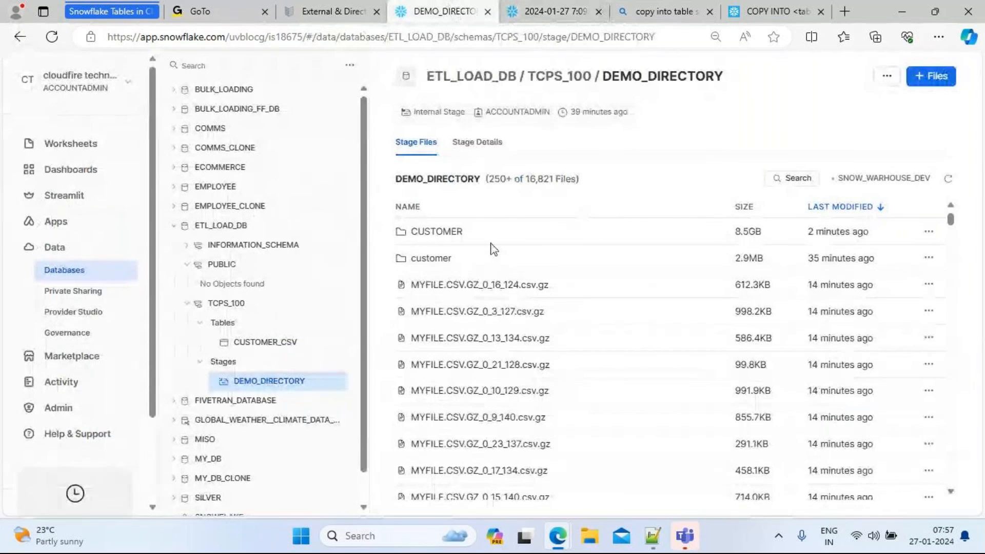
left_click(434, 261)
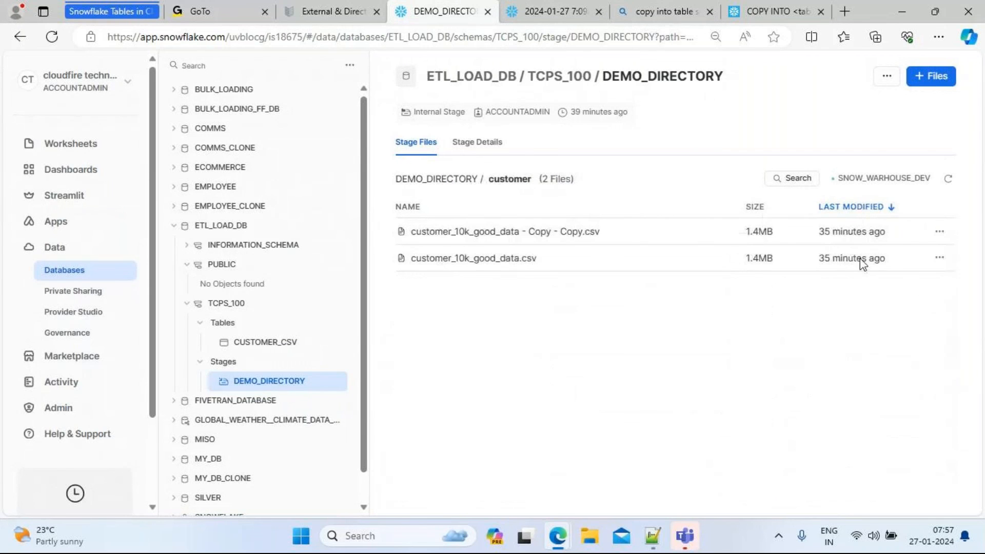
left_click(945, 179)
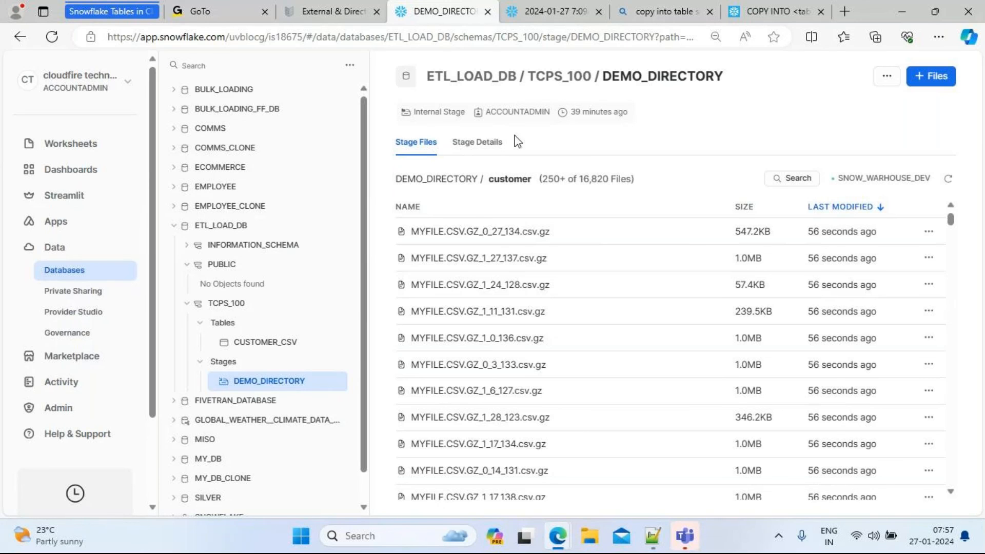
left_click(551, 11)
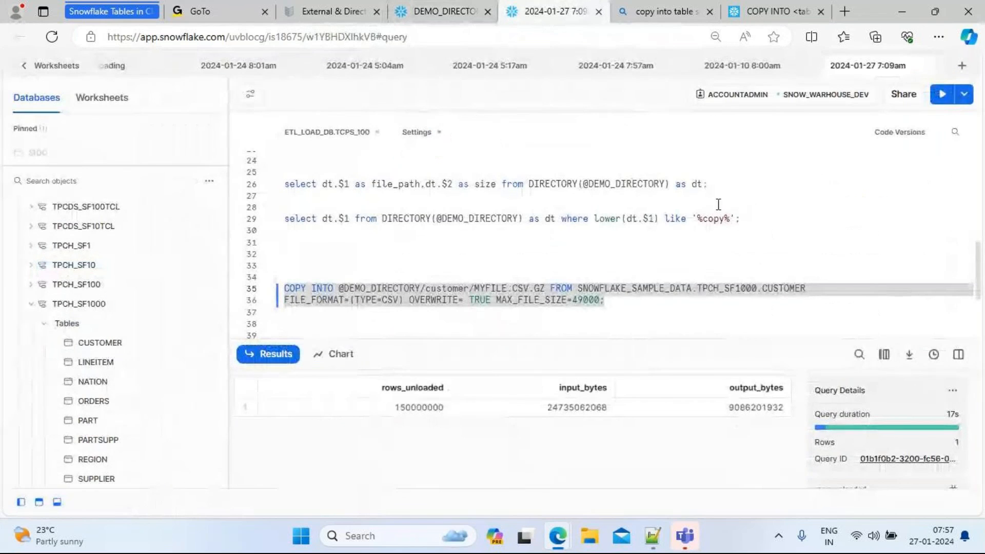
left_click(680, 170)
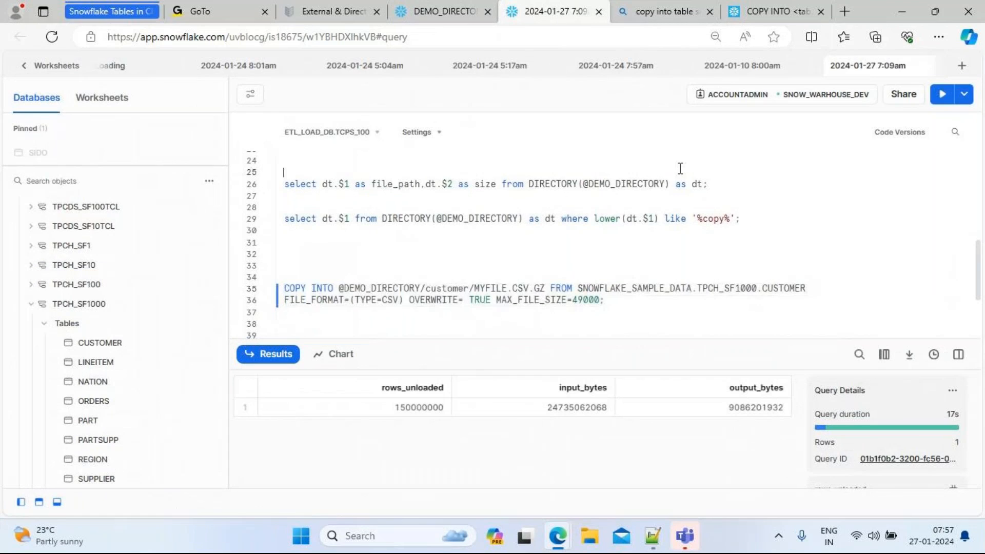
key("Up")
key("Up")
scroll(680, 169, "up", 1)
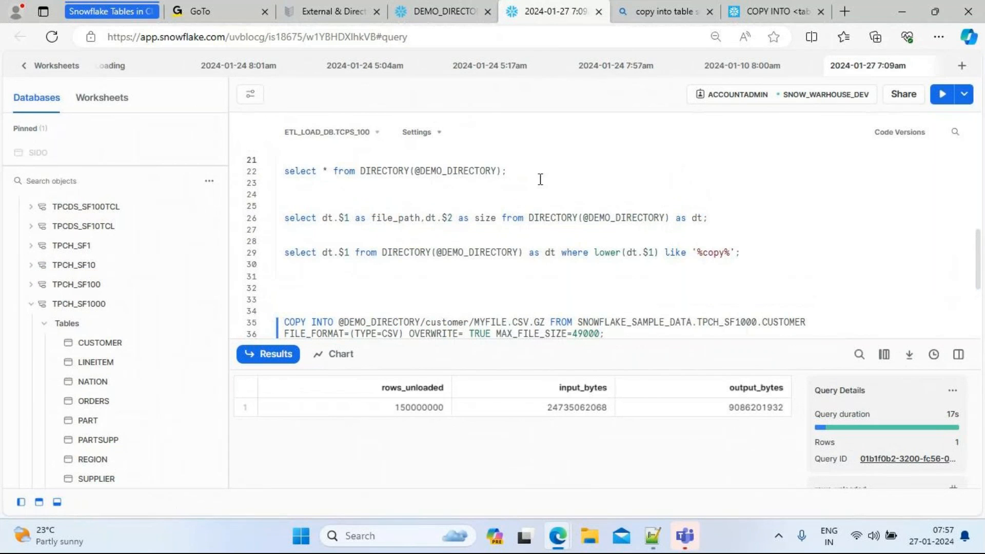
left_click(518, 176)
left_click_drag(518, 176, 277, 182)
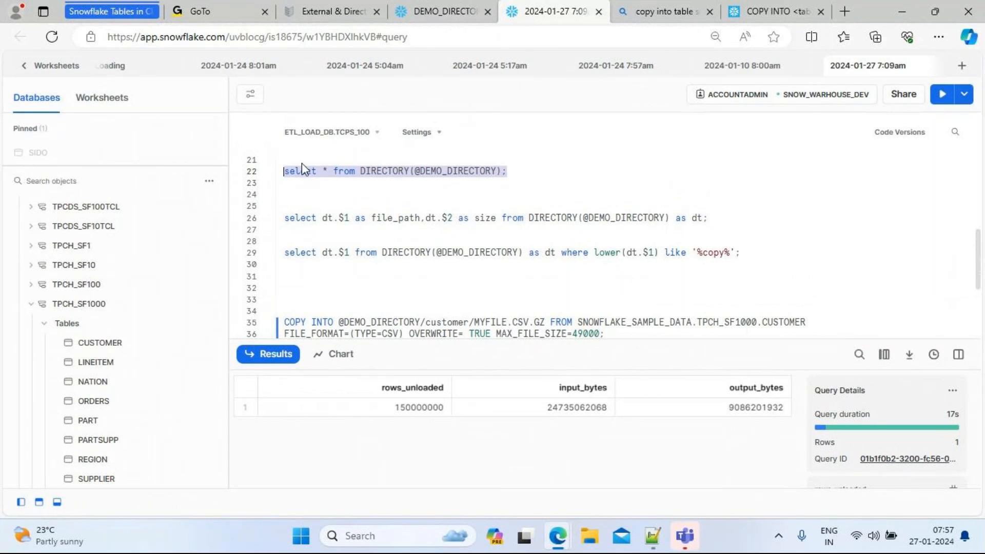
left_click(942, 96)
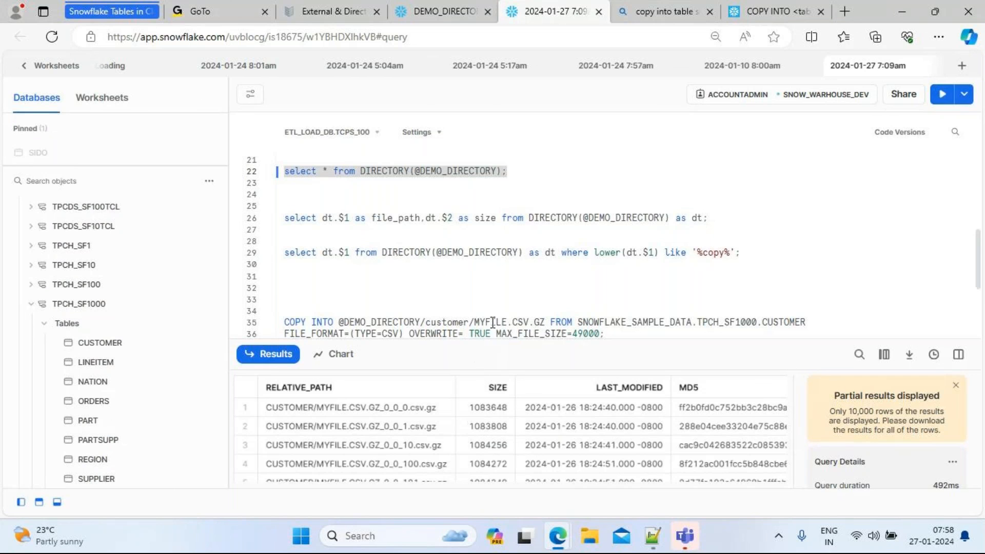
left_click_drag(484, 344, 469, 221)
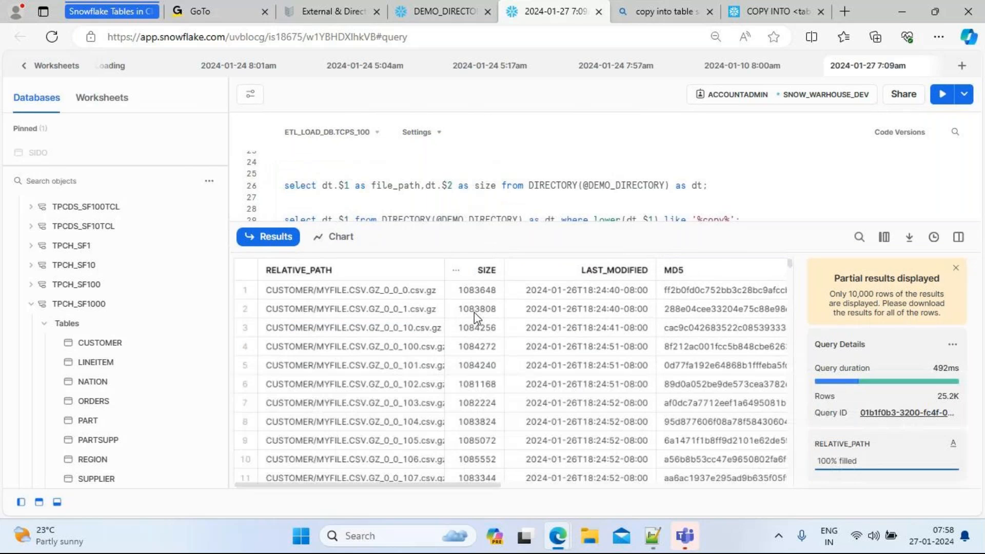
left_click_drag(790, 266, 796, 476)
scroll(800, 409, "down", 15)
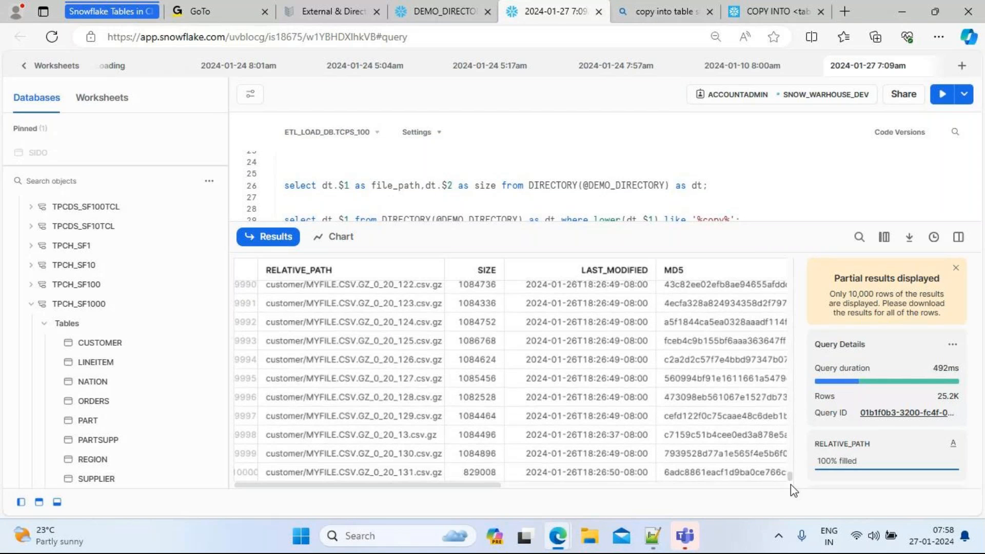